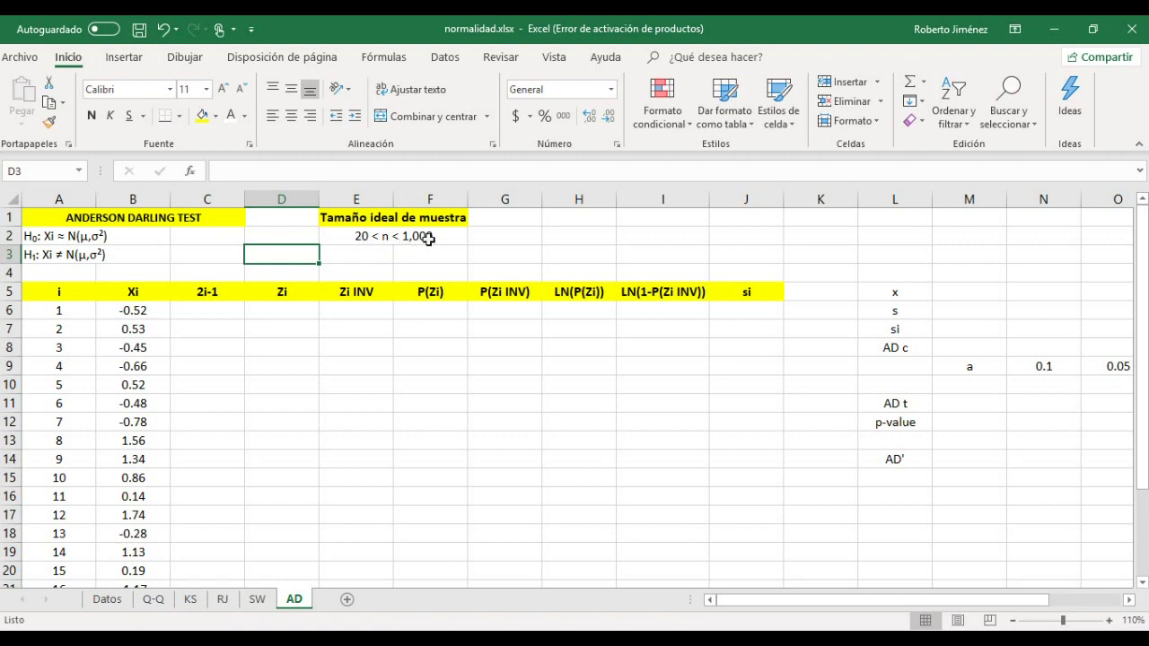
Step: Select the Xi values in column B down to row 26
left_click(74, 293)
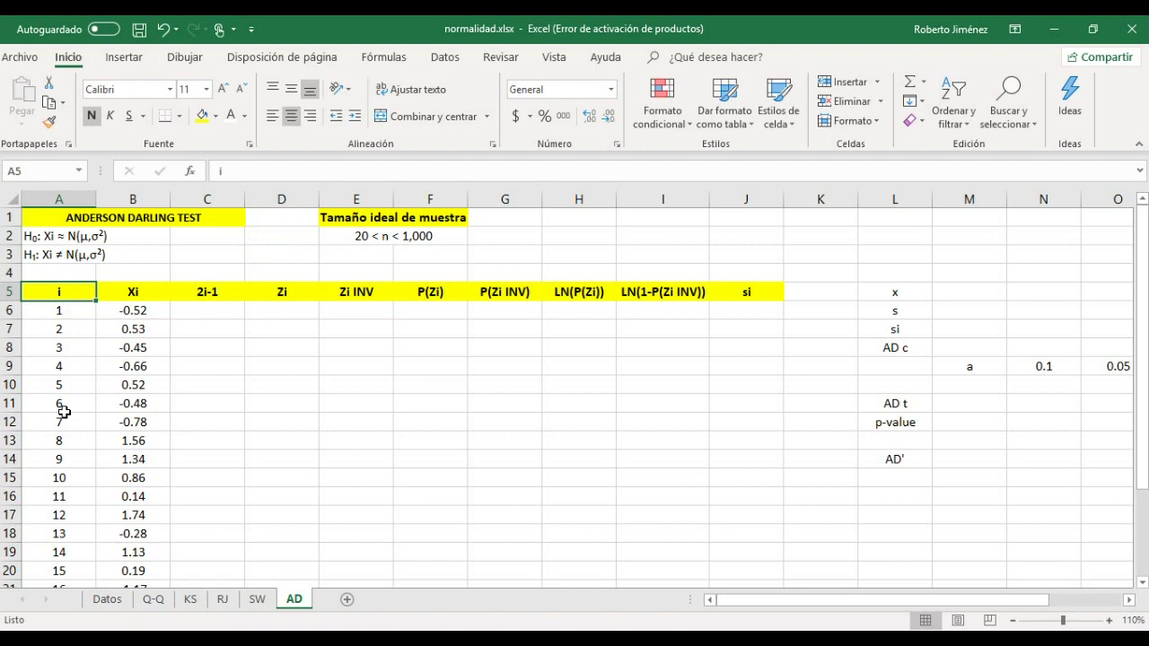
scroll(64, 411, "down", 1)
scroll(64, 410, "down", 1)
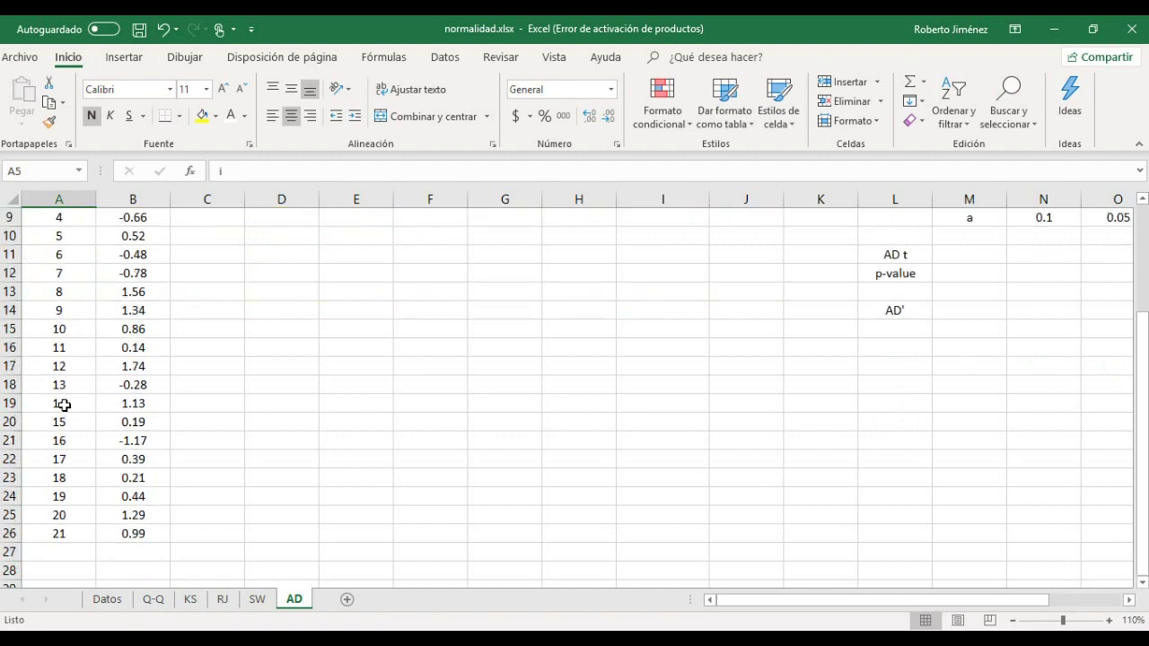
scroll(64, 405, "up", 3)
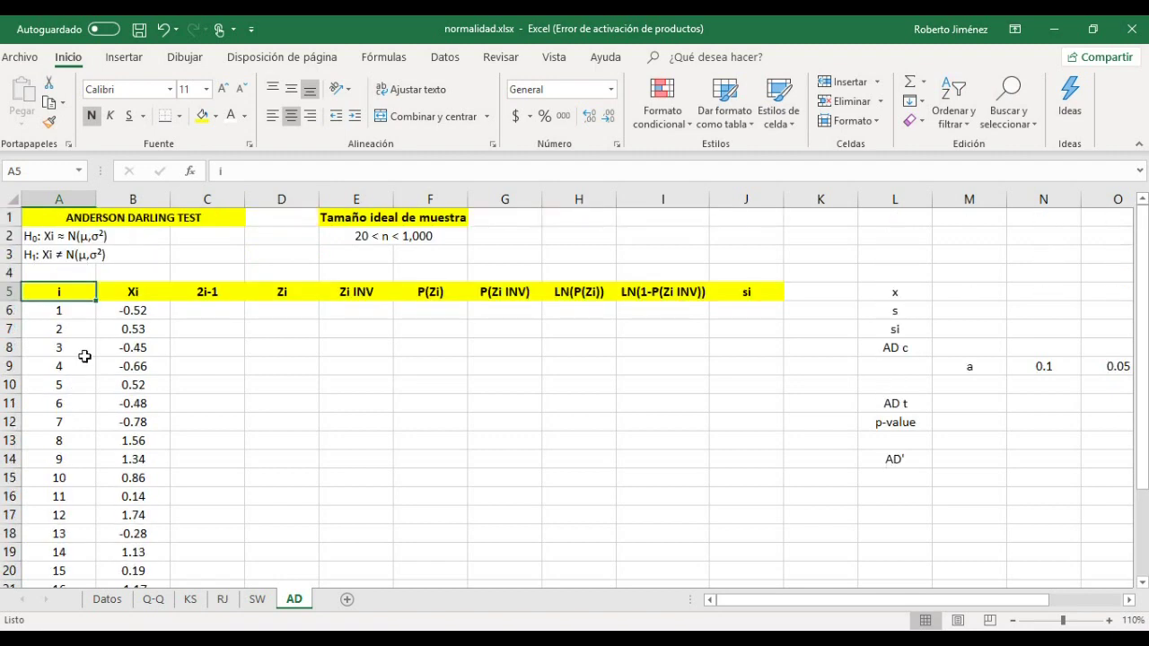
left_click(144, 296)
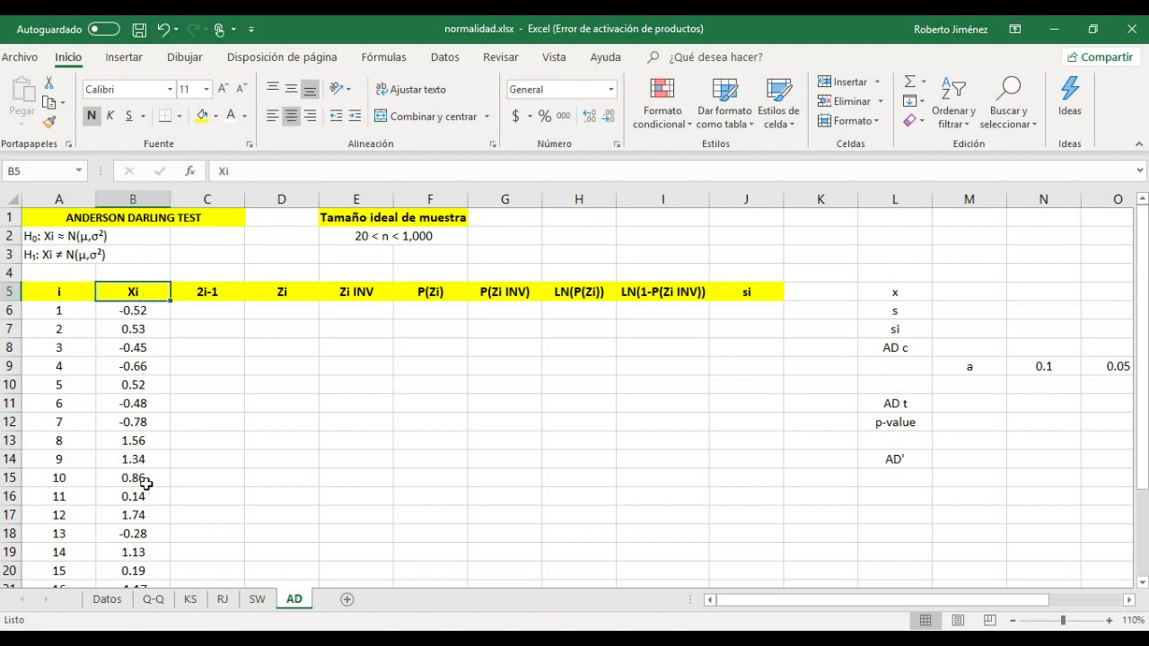
scroll(146, 481, "down", 3)
scroll(146, 480, "up", 3)
key("Down")
key("Up")
key("Down")
key("Up")
key("Down")
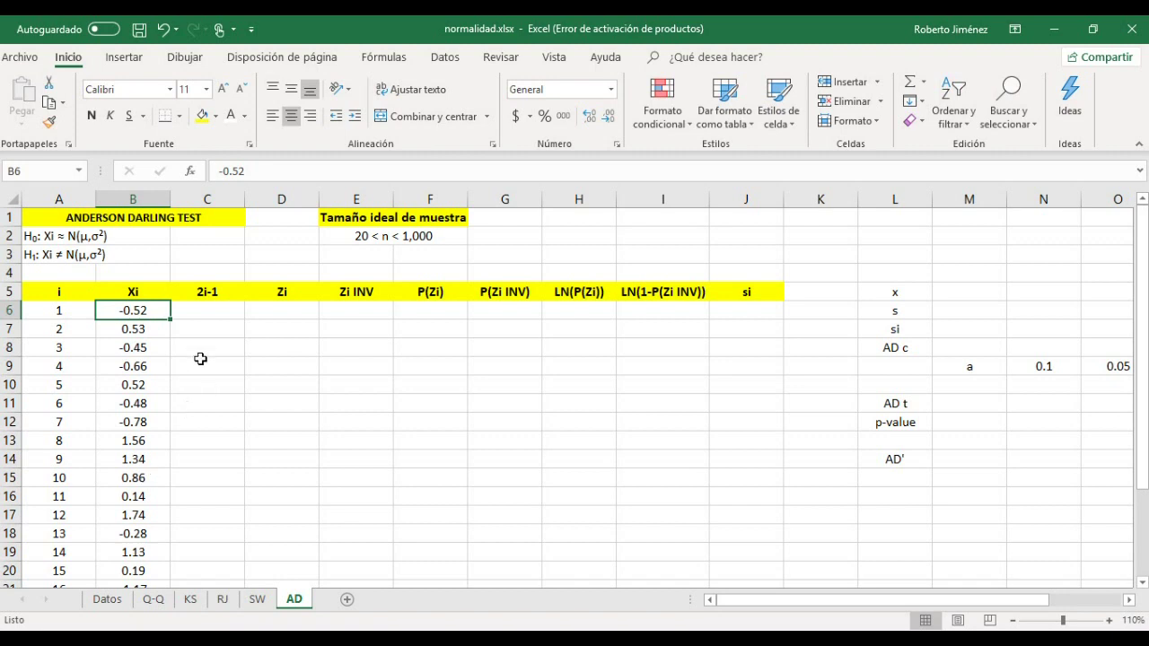
left_click(144, 299)
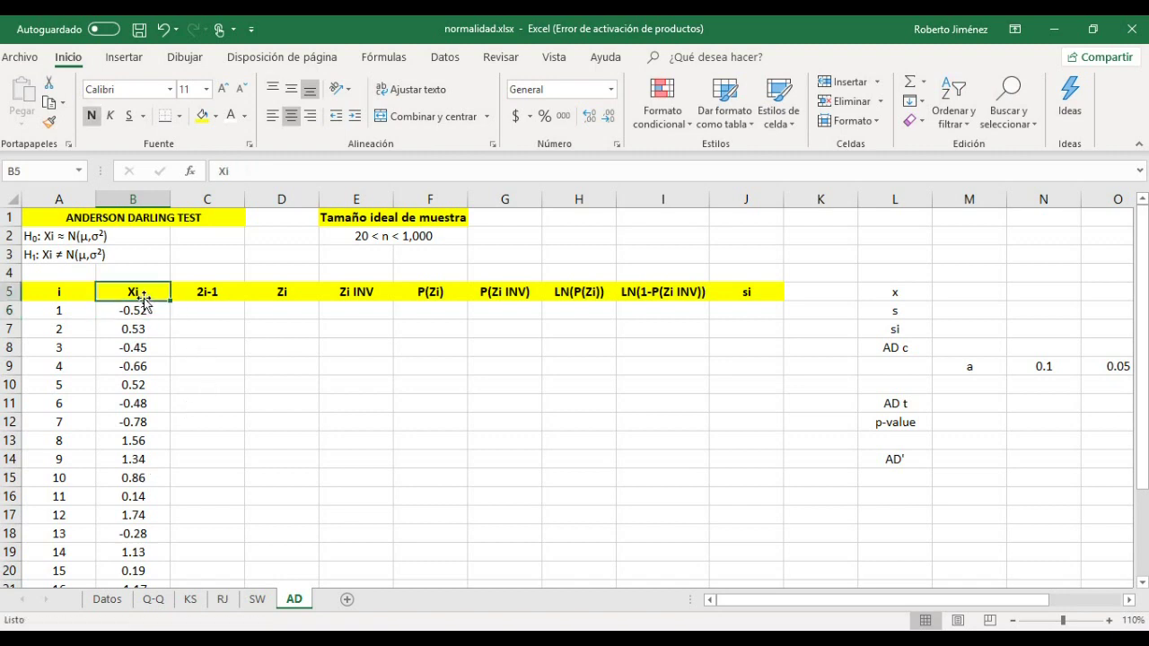
key("ctrl+shift+Down")
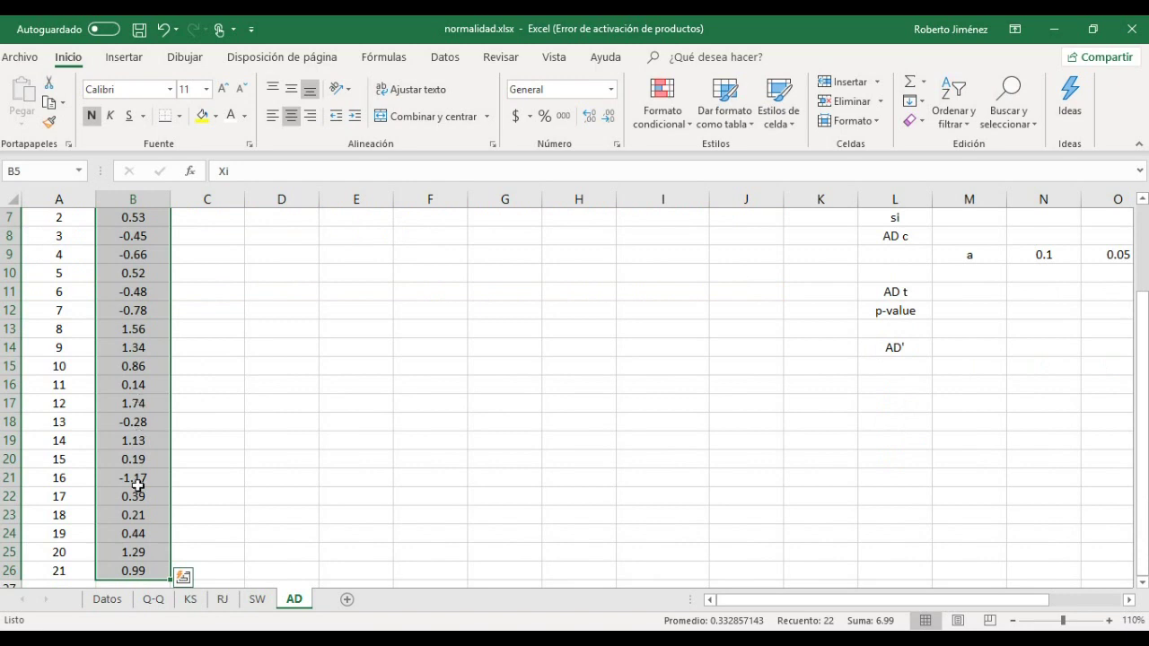
scroll(142, 378, "up", 2)
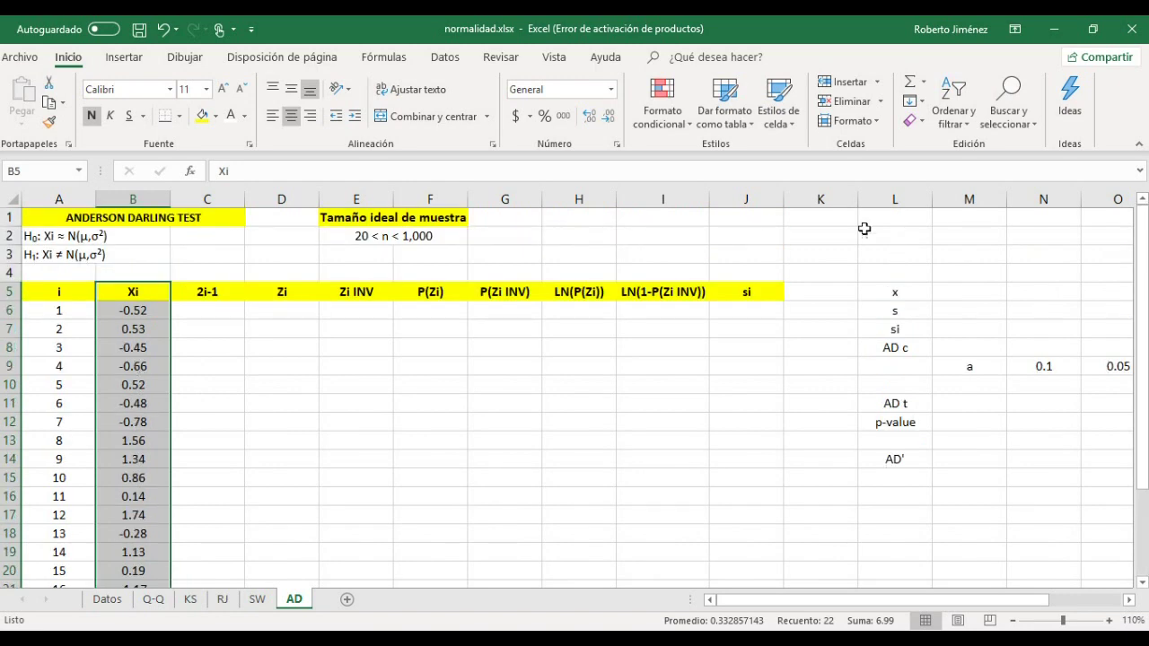
Step: Sort the selected Xi values smallest to largest without reordering the neighbouring columns
left_click(954, 126)
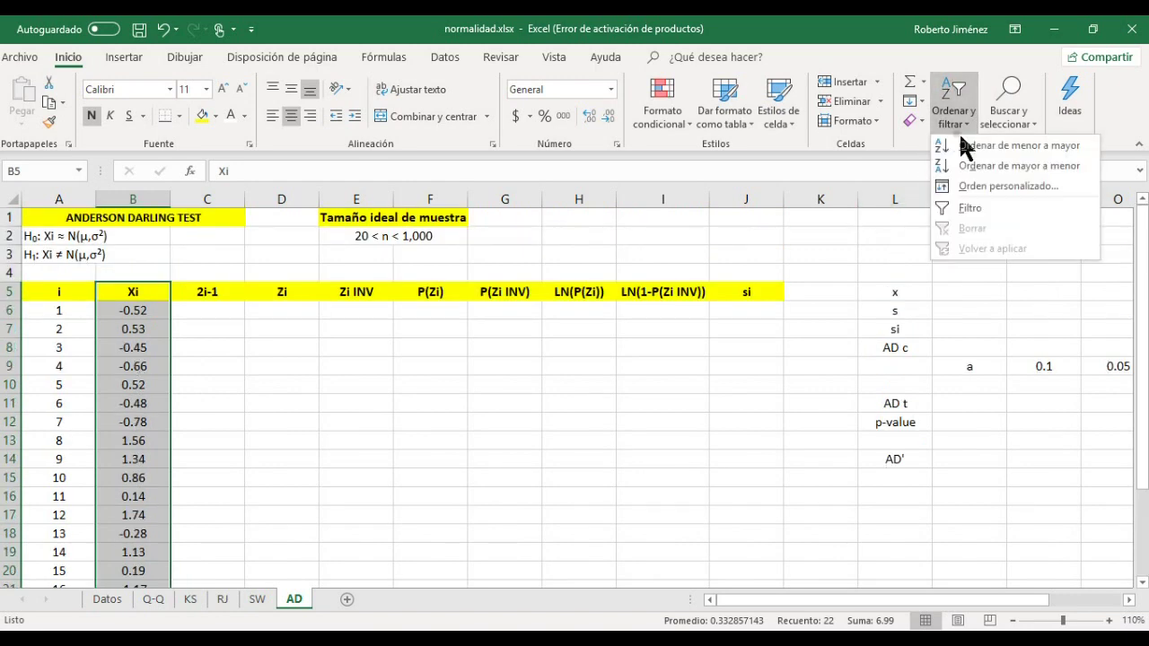
left_click(972, 146)
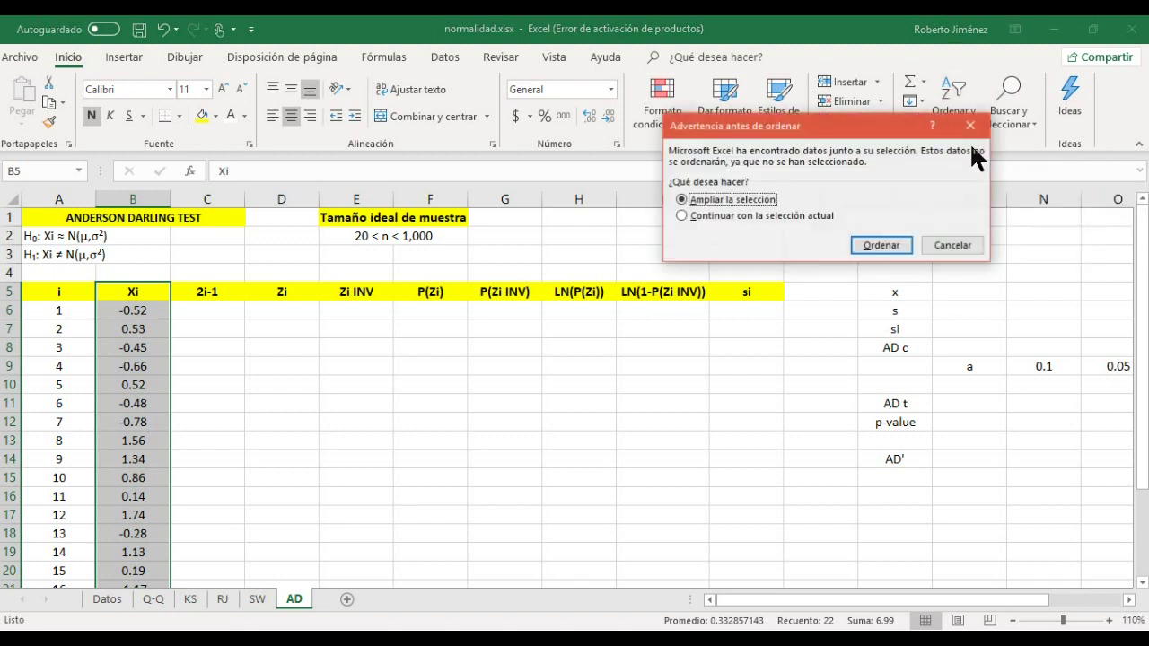
left_click(808, 214)
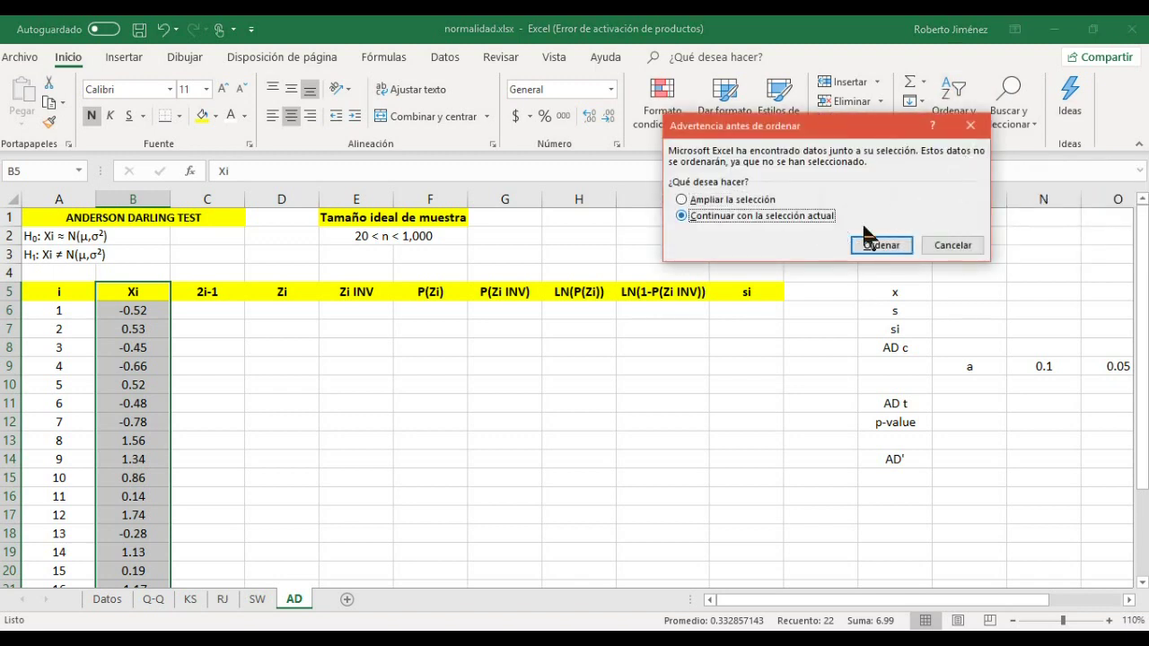
left_click(876, 248)
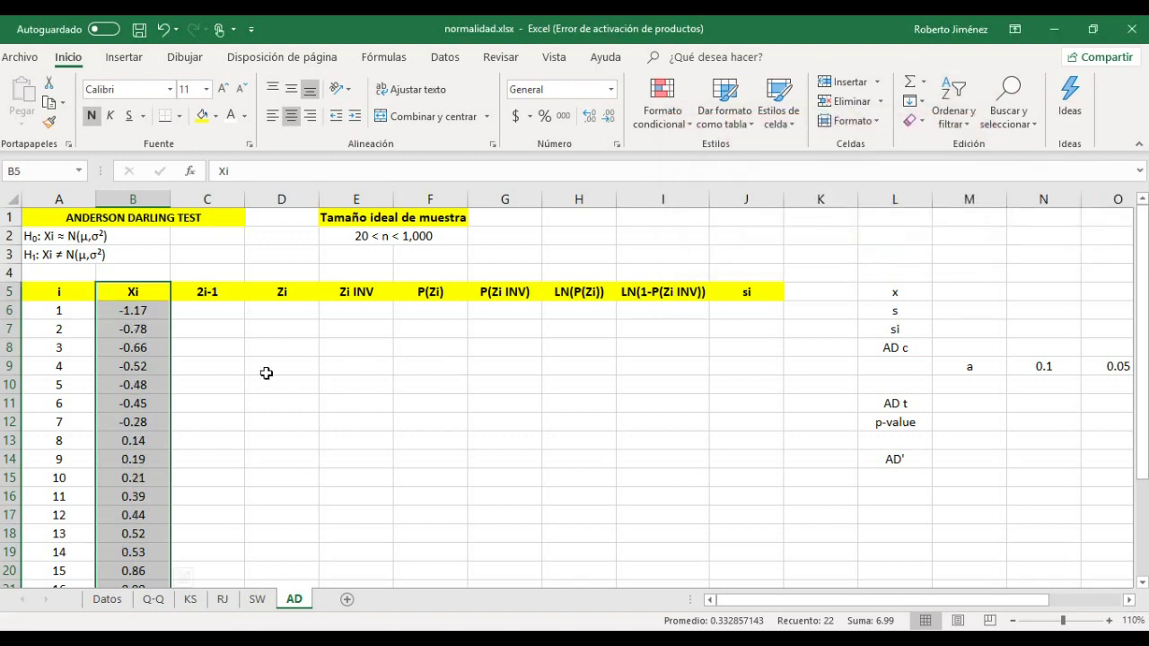
left_click(205, 374)
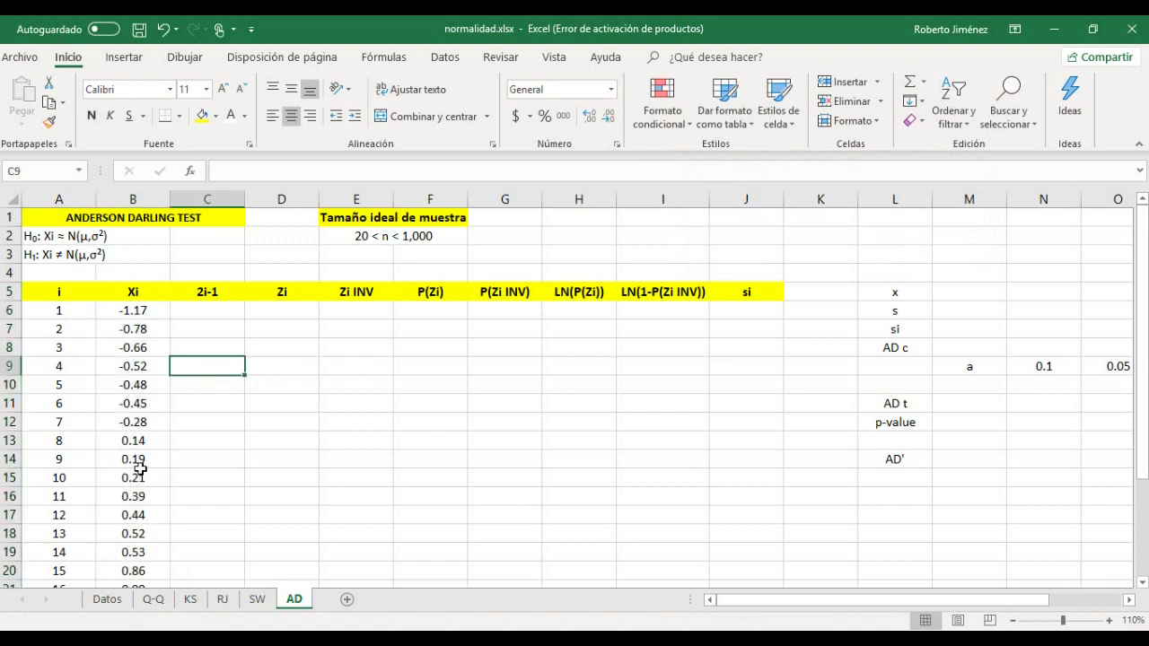
scroll(140, 469, "down", 1)
scroll(140, 469, "down", 2)
scroll(140, 469, "up", 4)
left_click(225, 317)
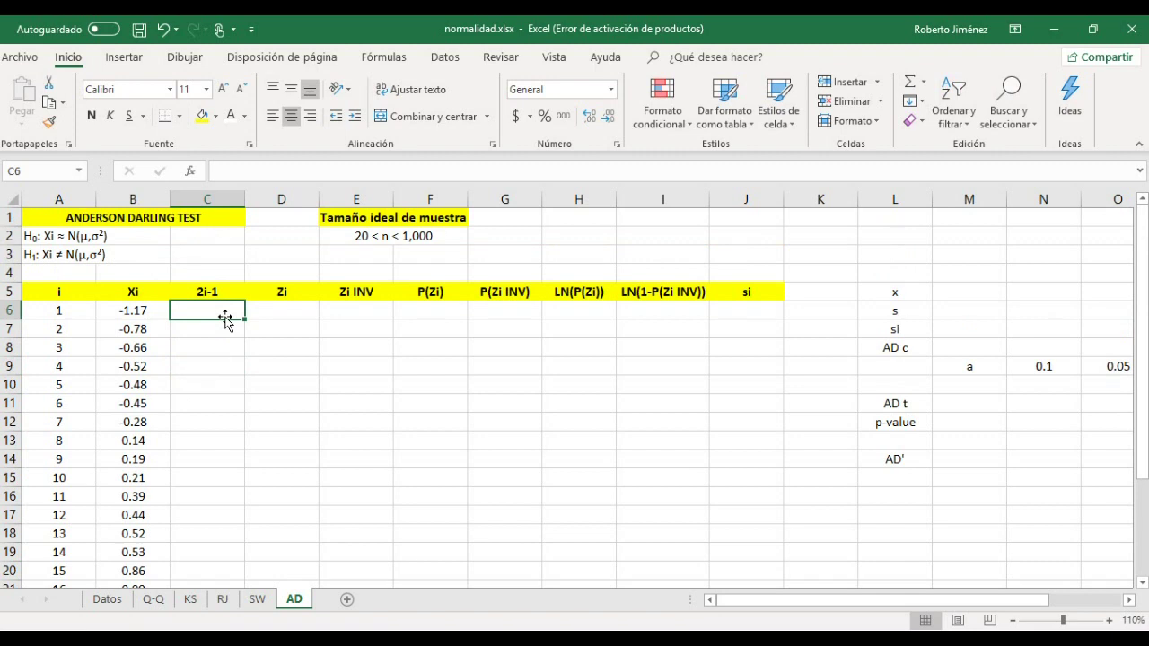
Step: Enter =2*A6-1 in C6 and fill it down to C26, giving odd numbers 1 to 41
type("=2*")
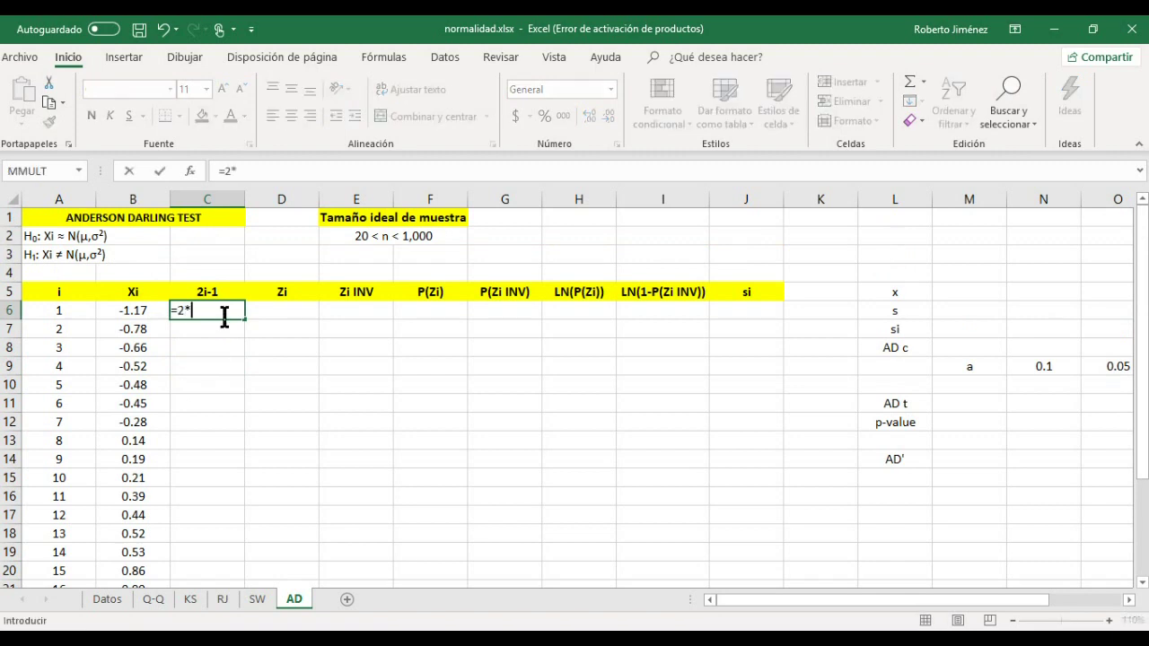
key("Left")
key("Left")
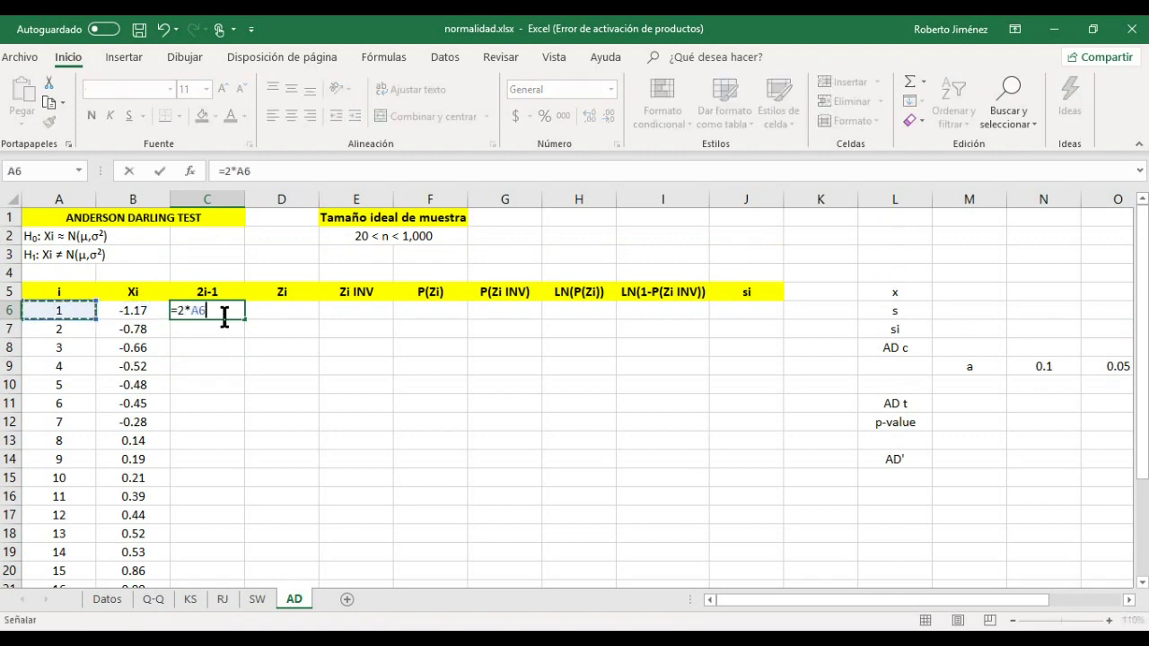
type("-1")
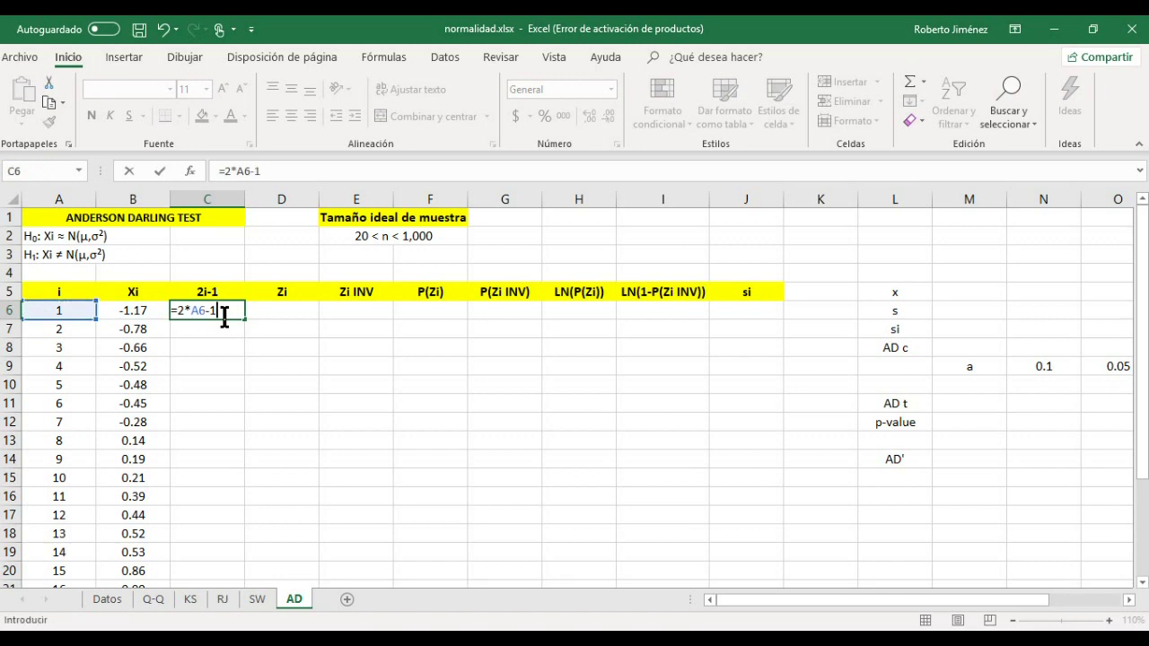
key("Return")
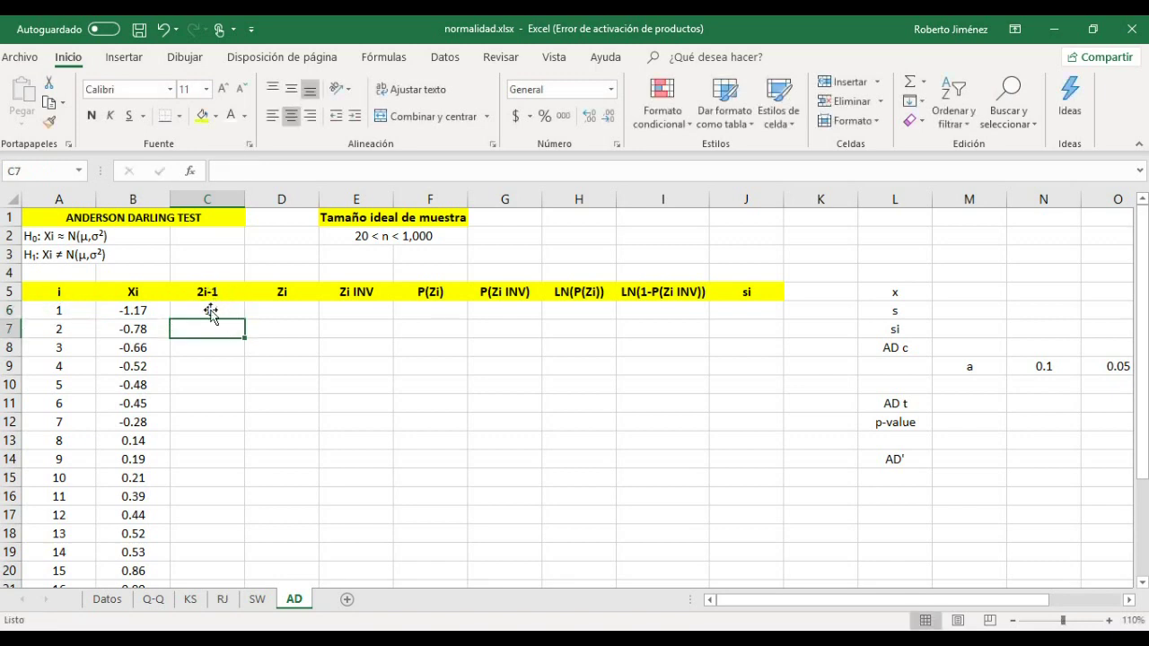
left_click(209, 306)
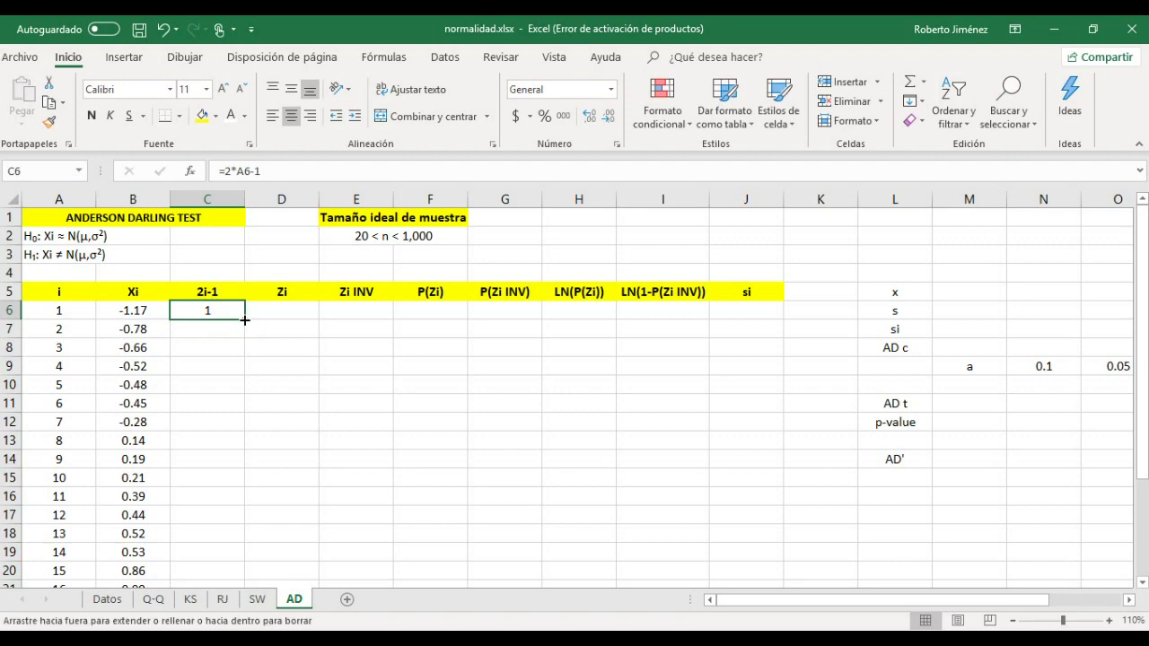
double_click(243, 320)
scroll(258, 446, "down", 1)
scroll(258, 446, "down", 1)
scroll(260, 440, "down", 1)
scroll(261, 437, "up", 2)
scroll(261, 436, "up", 1)
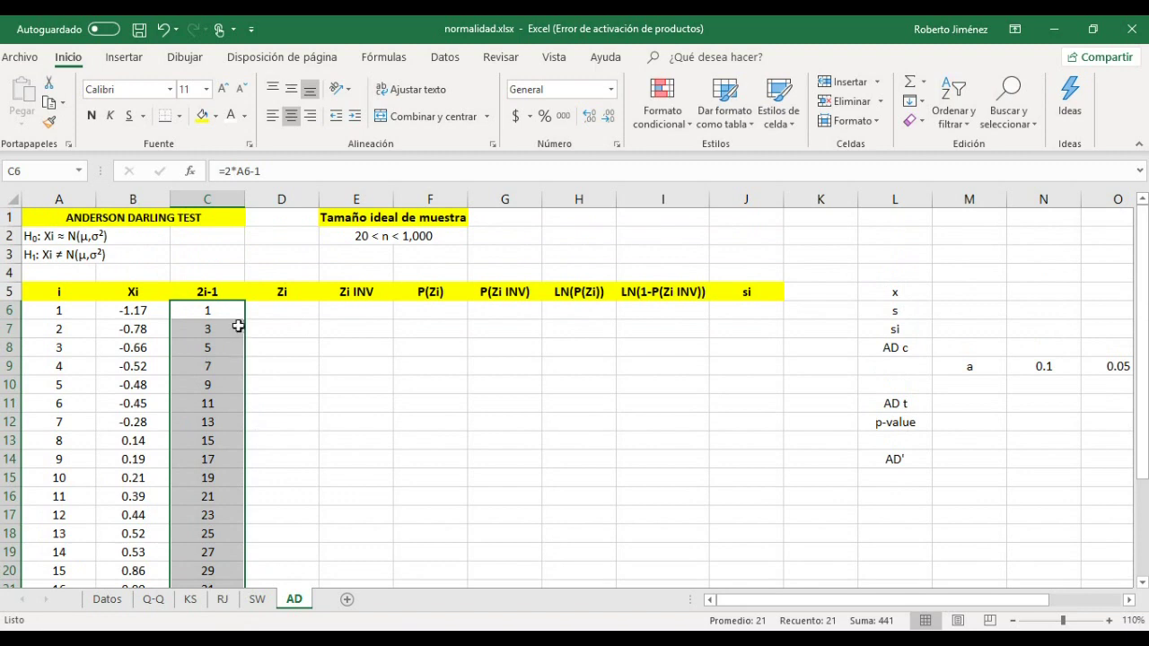
left_click(293, 317)
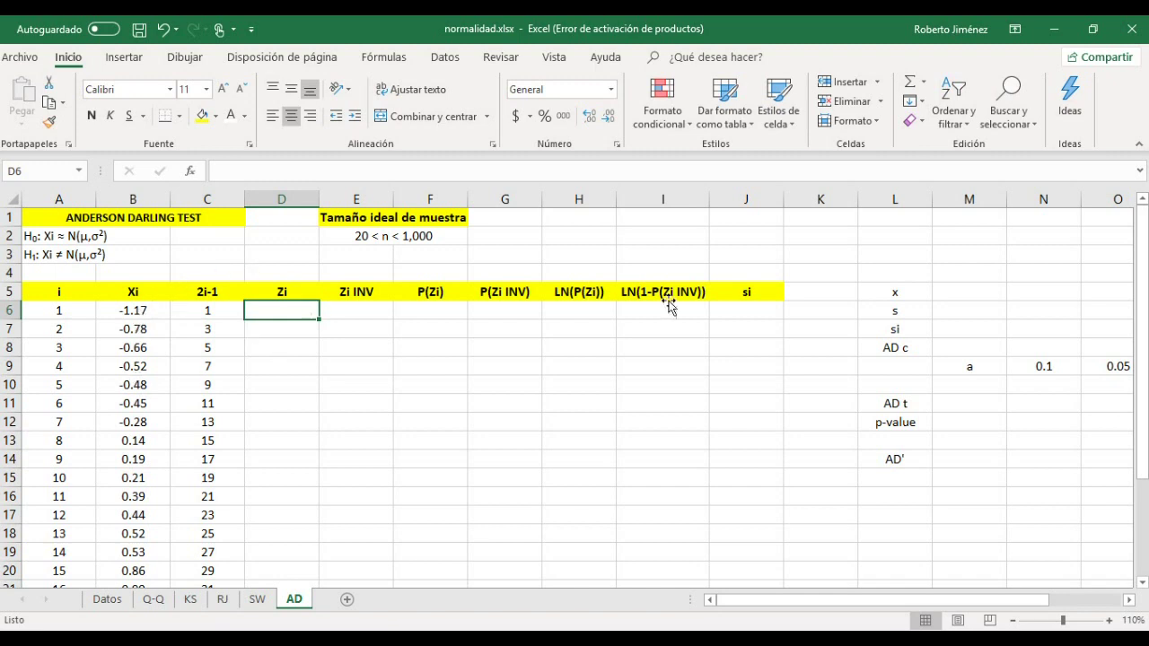
Step: Enter =PROMEDIO(B6:B26) in M5 as the mean x
left_click(943, 289)
left_click(944, 312)
key("ctrl")
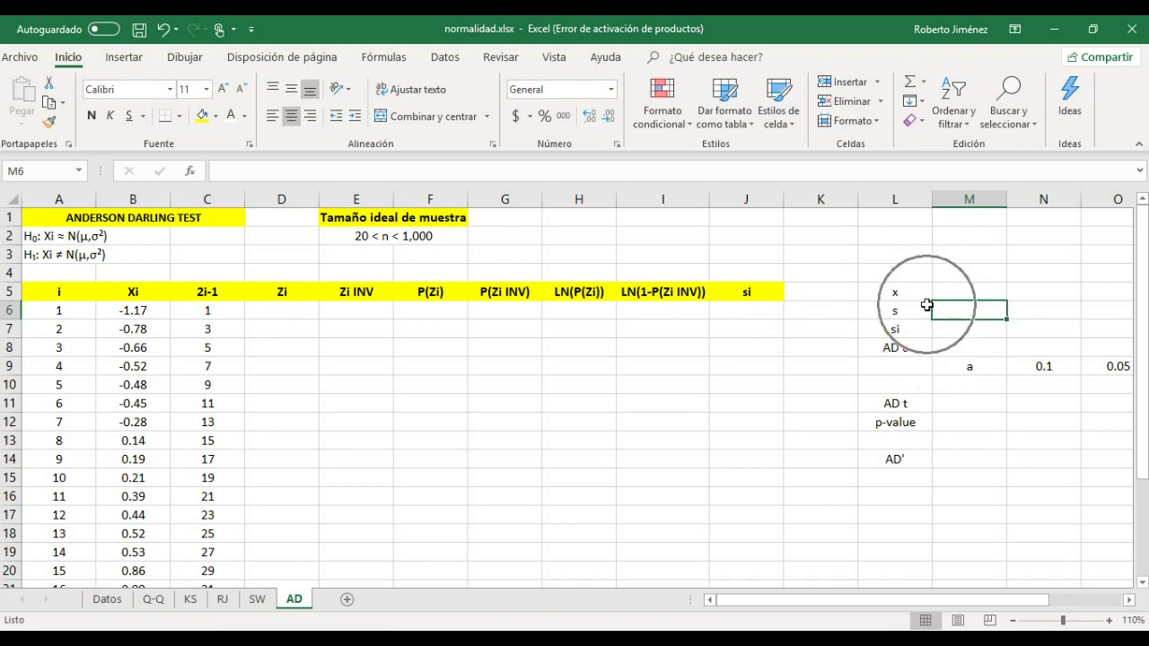
left_click(952, 294)
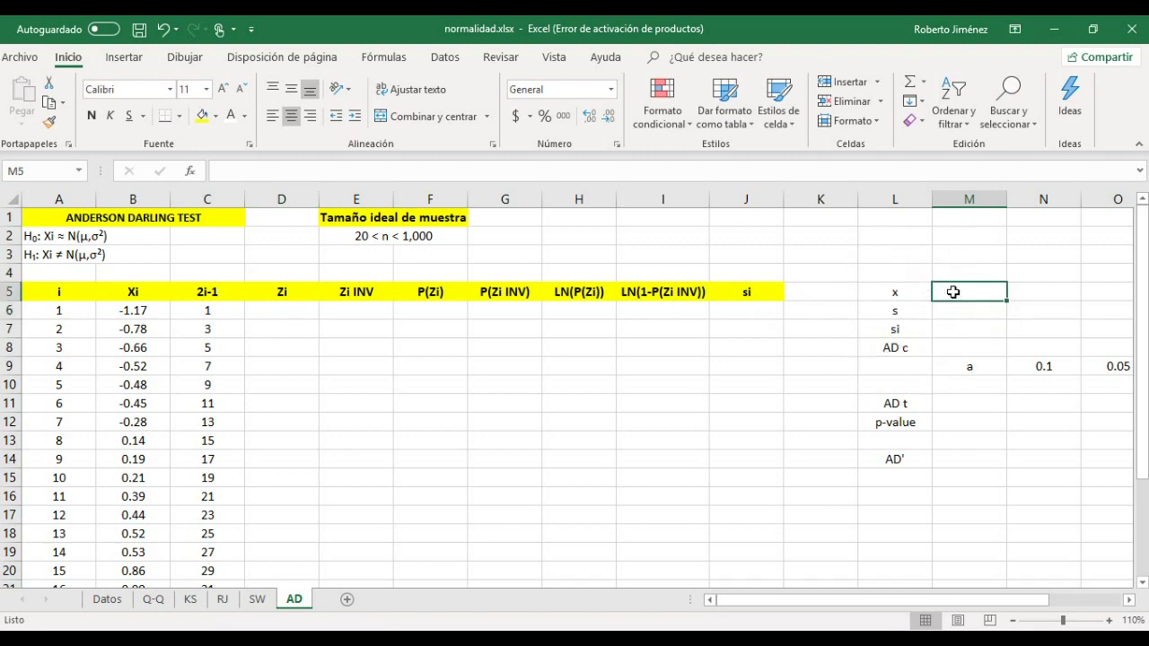
type("=promedio")
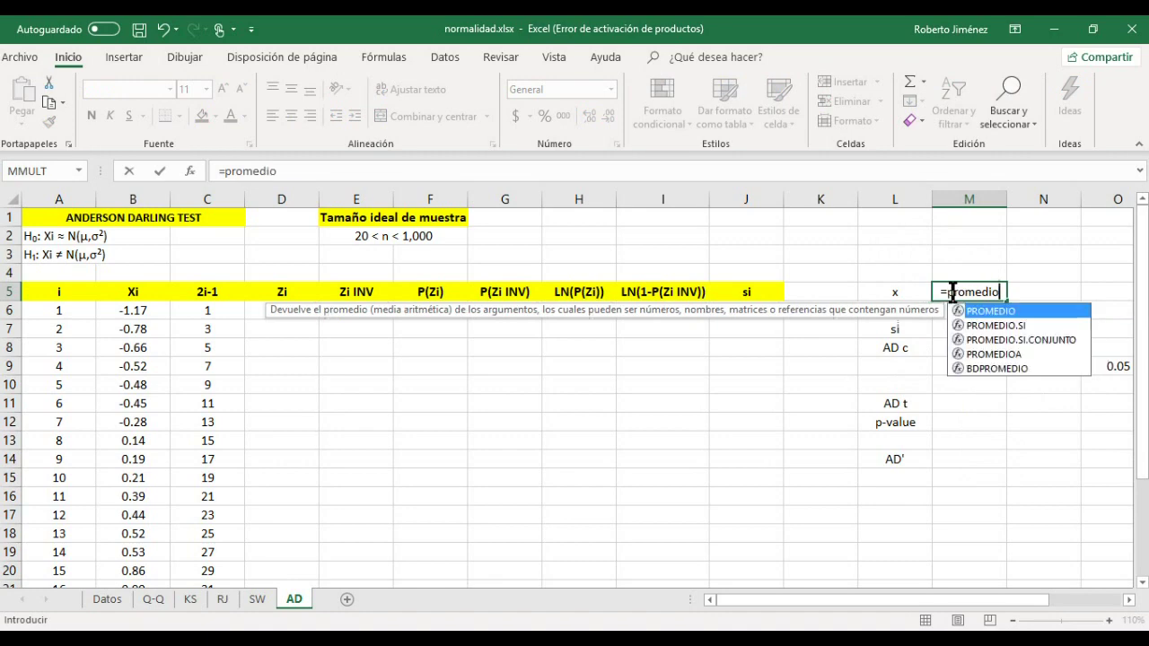
type("(")
key("Left")
key("Left")
key("Left")
key("Left")
key("Left")
key("Left")
key("Left")
key("Left")
key("Left")
key("Down")
key("ctrl+shift+Down")
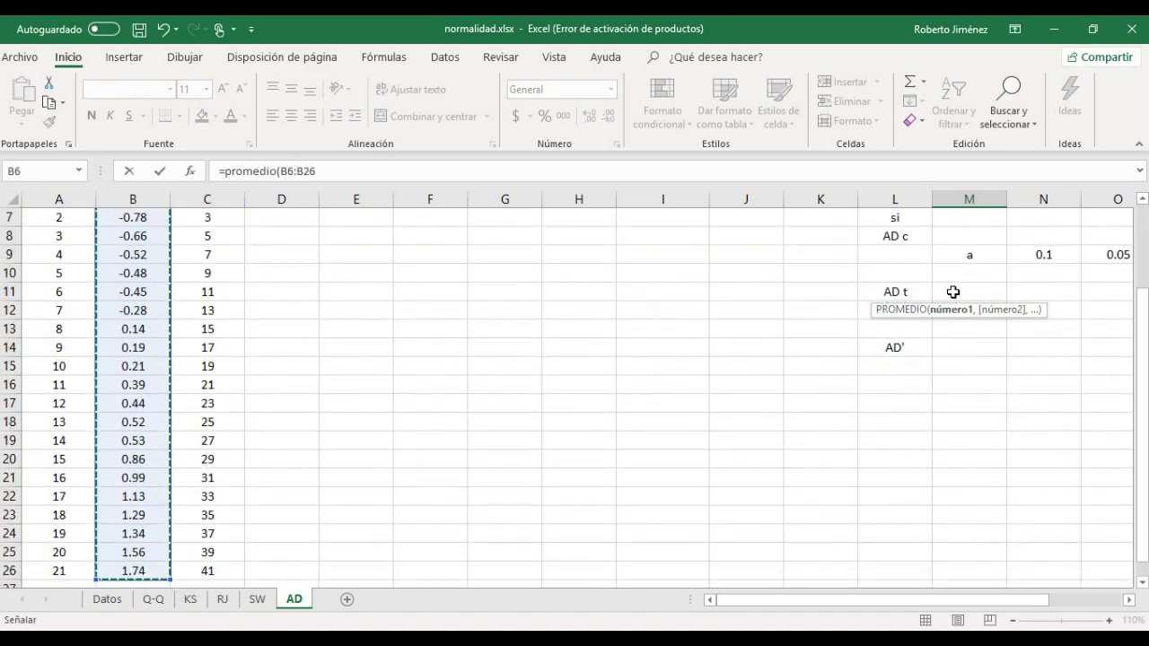
key("Return")
scroll(953, 292, "up", 2)
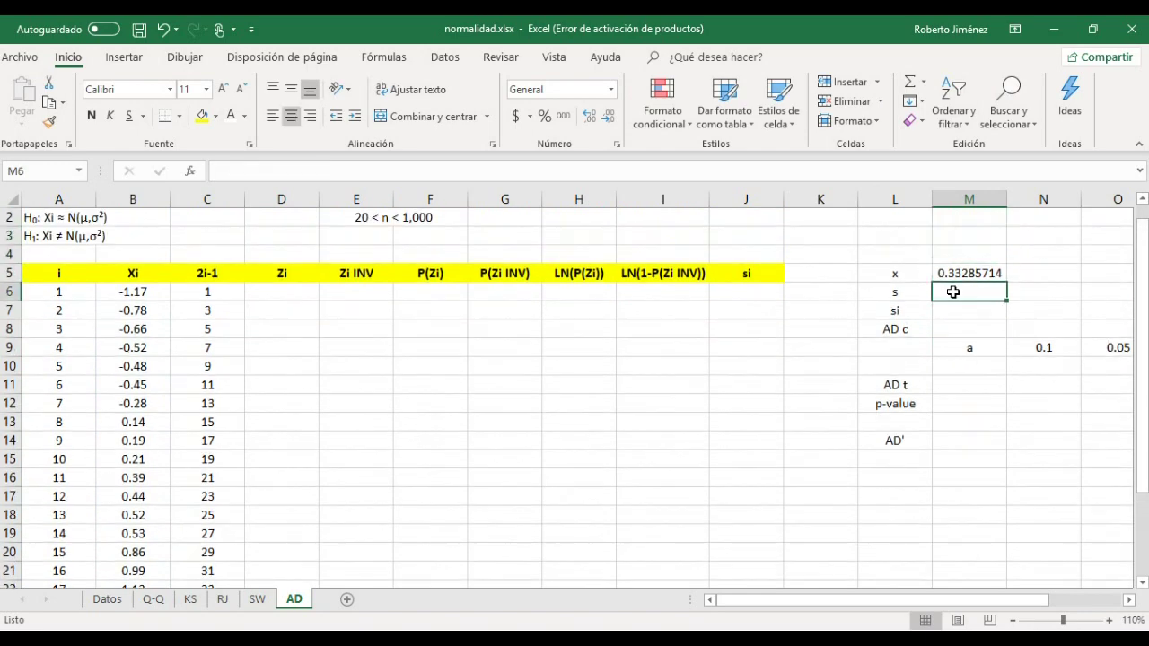
Step: Enter =DESVEST.M(B6:B26) in M6 as the sample standard deviation s
type("?des")
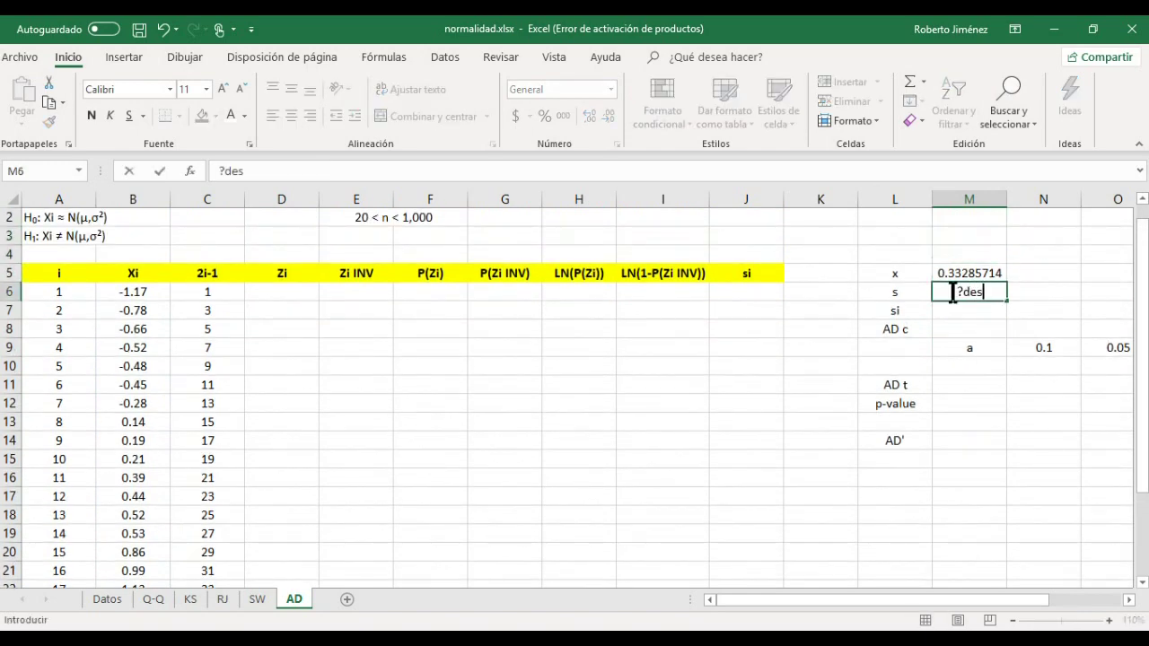
key("BackSpace")
key("BackSpace")
key("BackSpace")
type("=d")
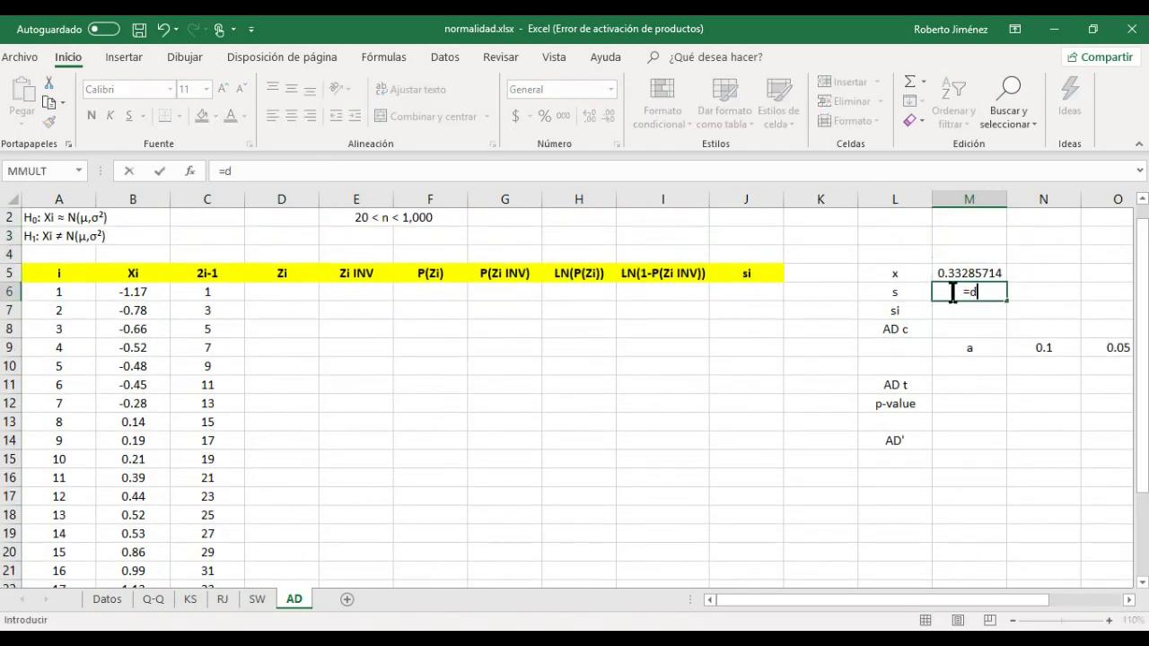
type("es")
left_click(1009, 327)
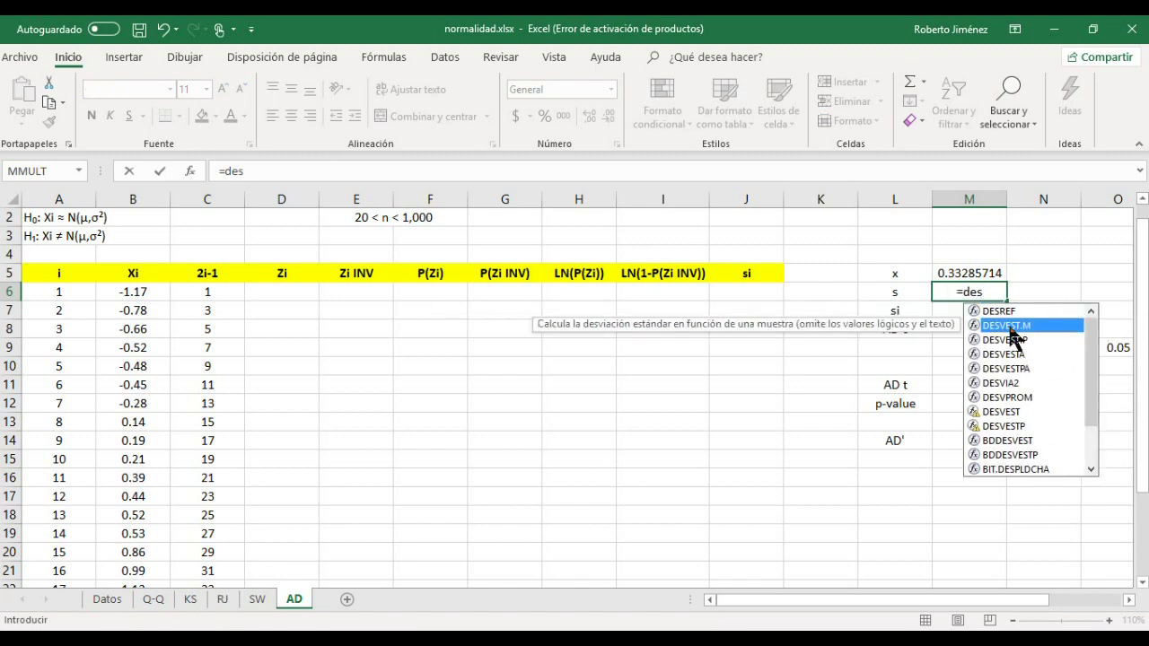
double_click(1012, 330)
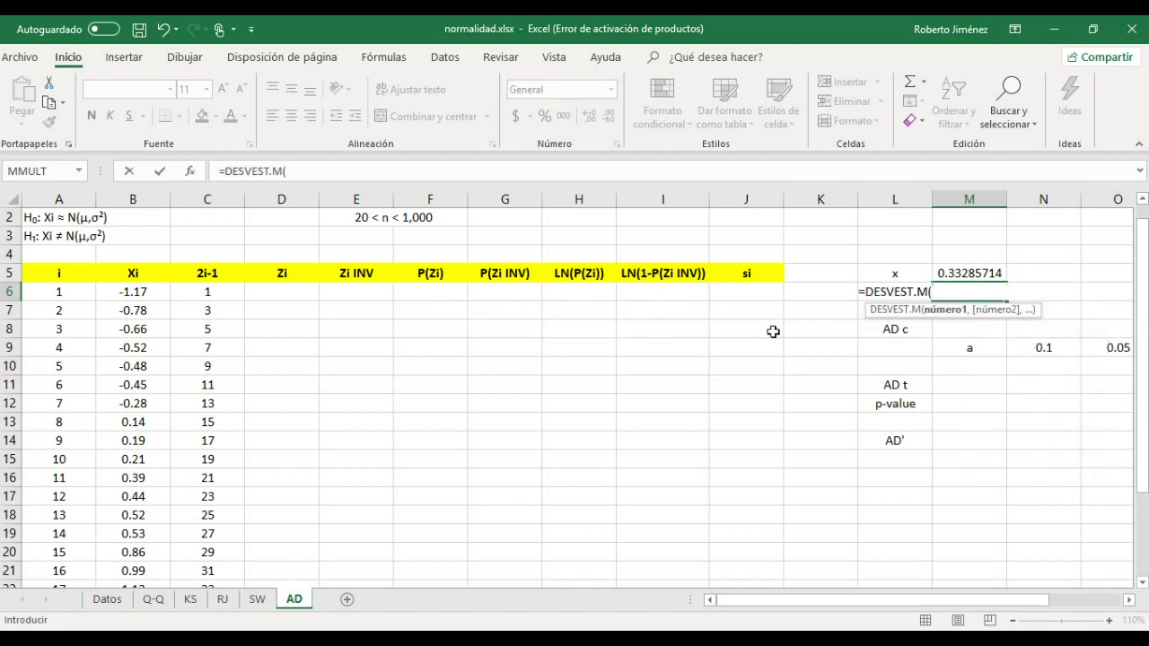
left_click(128, 291)
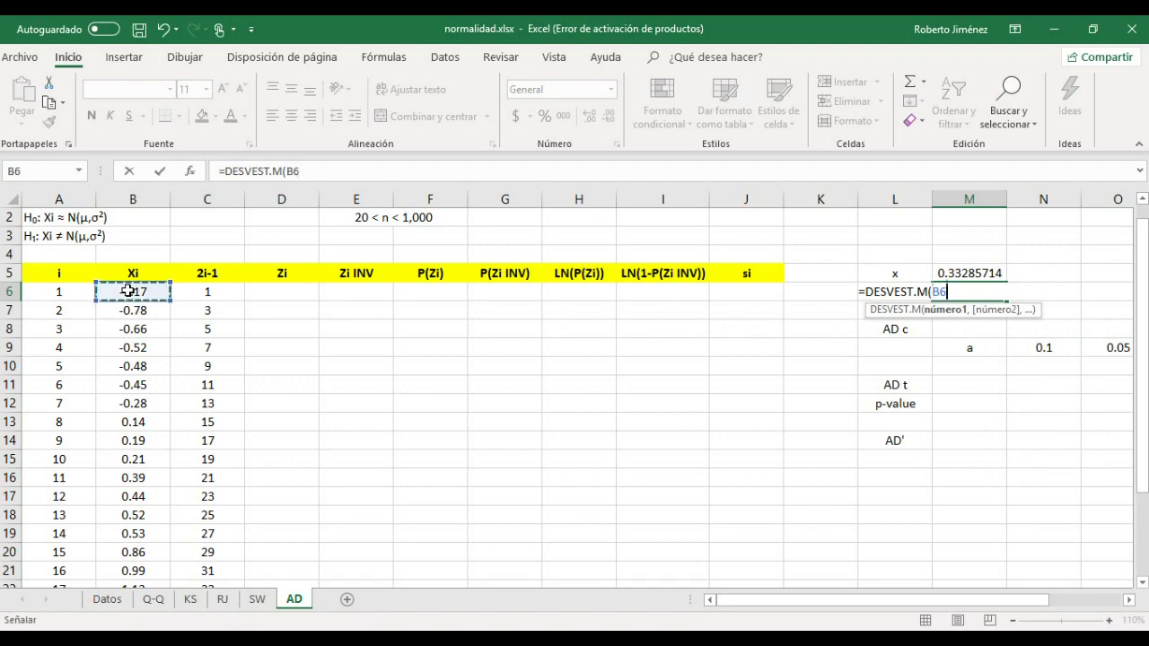
key("ctrl+shift+Down")
key("Return")
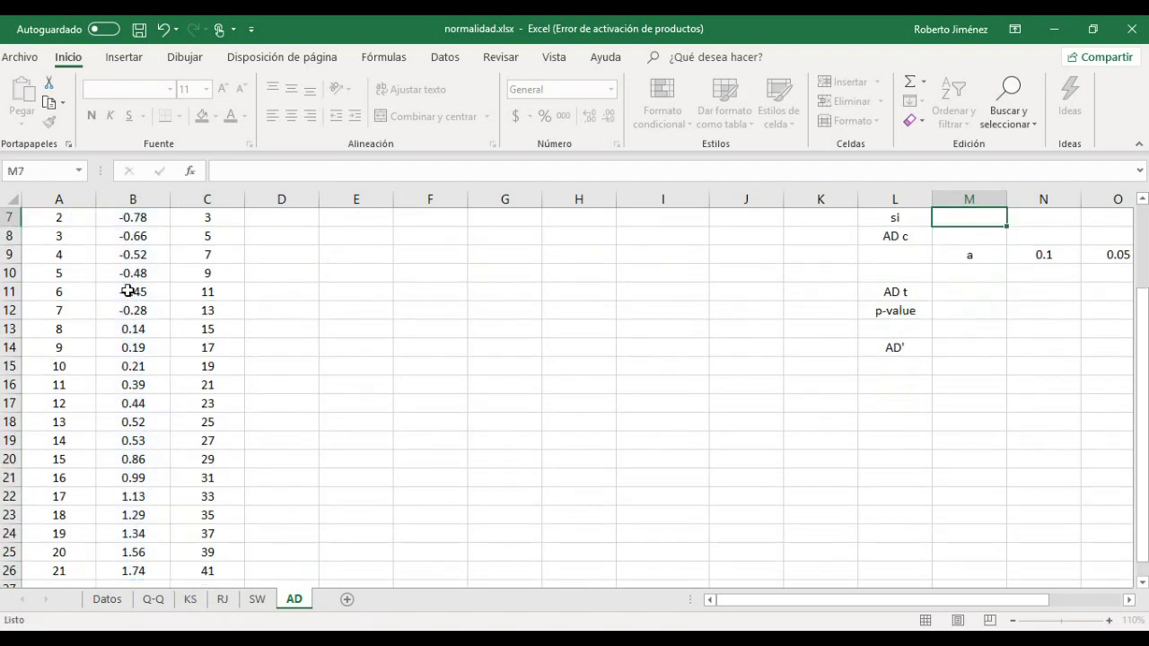
key("Up")
scroll(129, 291, "up", 1)
scroll(129, 291, "up", 1)
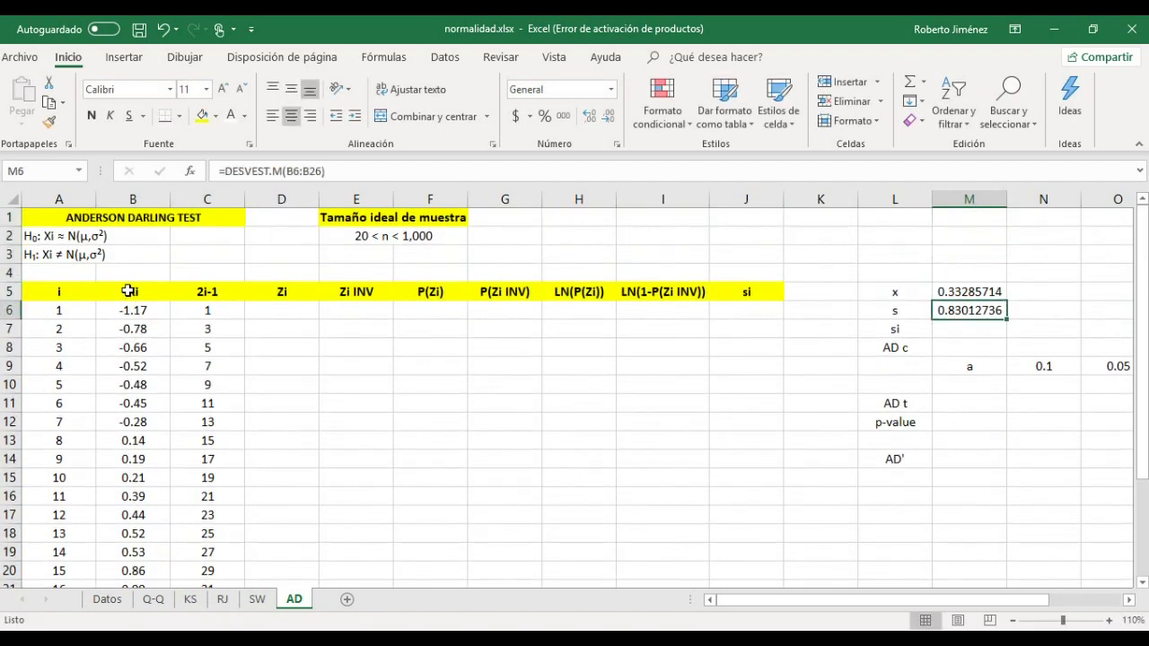
key("Up")
key("Up")
key("Up")
key("Up")
key("Down")
key("Down")
key("Down")
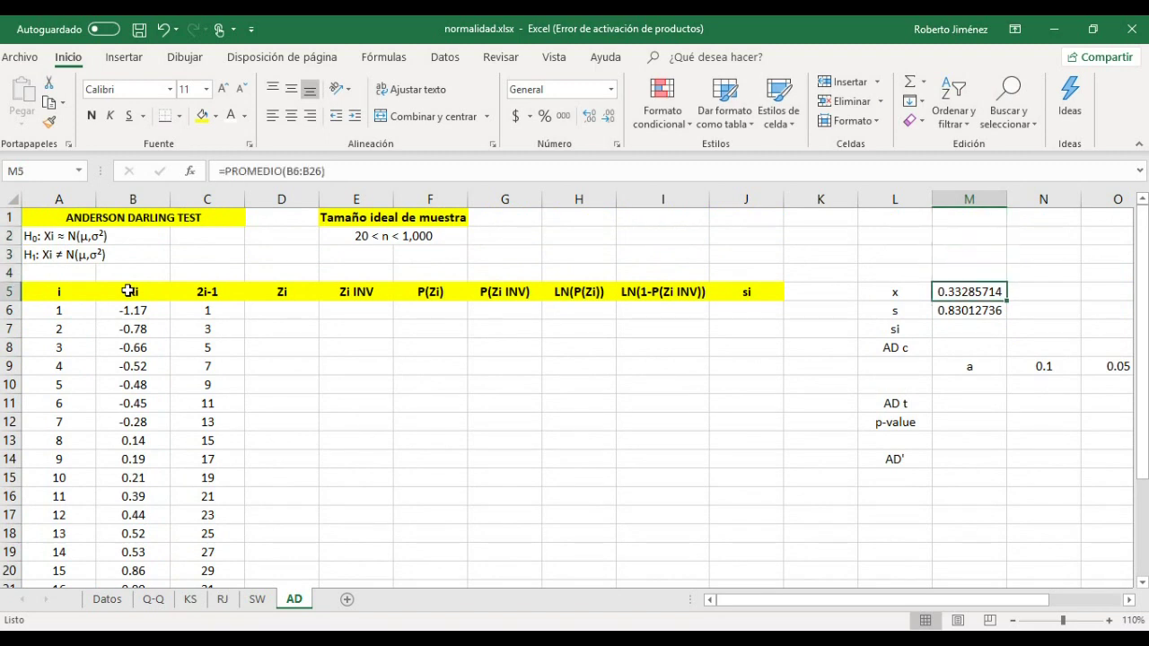
key("Down")
key("Left")
key("Left")
key("Left")
key("Left")
key("Left")
key("Left")
key("Left")
key("Left")
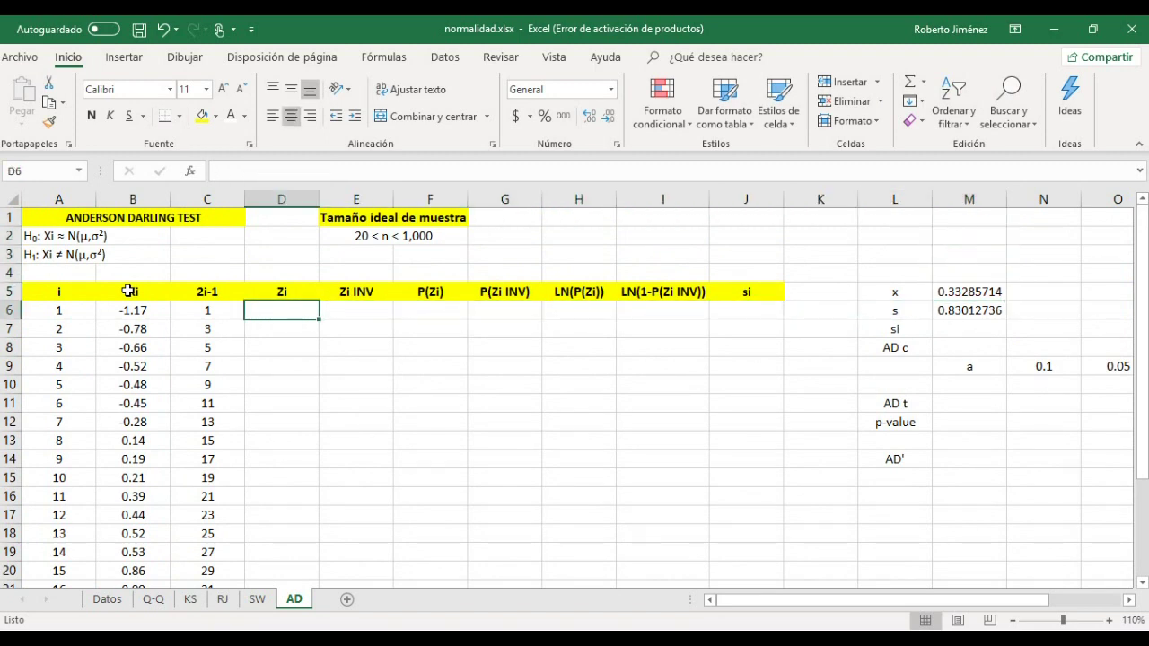
Step: Enter =(B6-$M$5)/$M$6 in D6 with absolute mean and standard deviation references
type("=(")
left_click(126, 310)
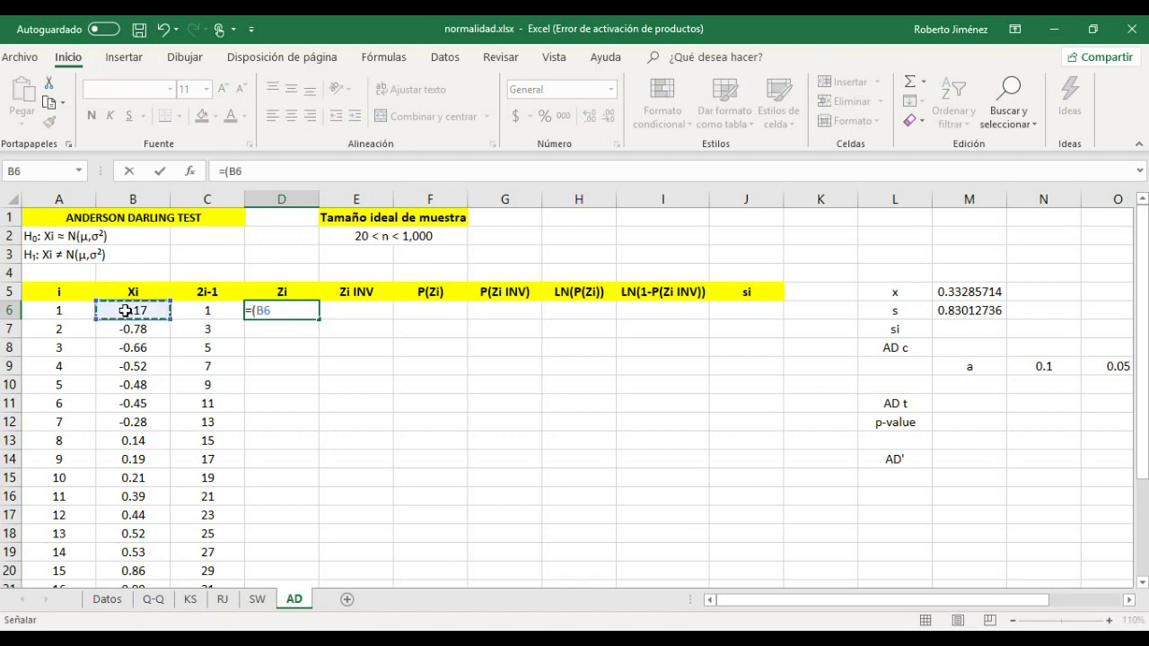
type("-")
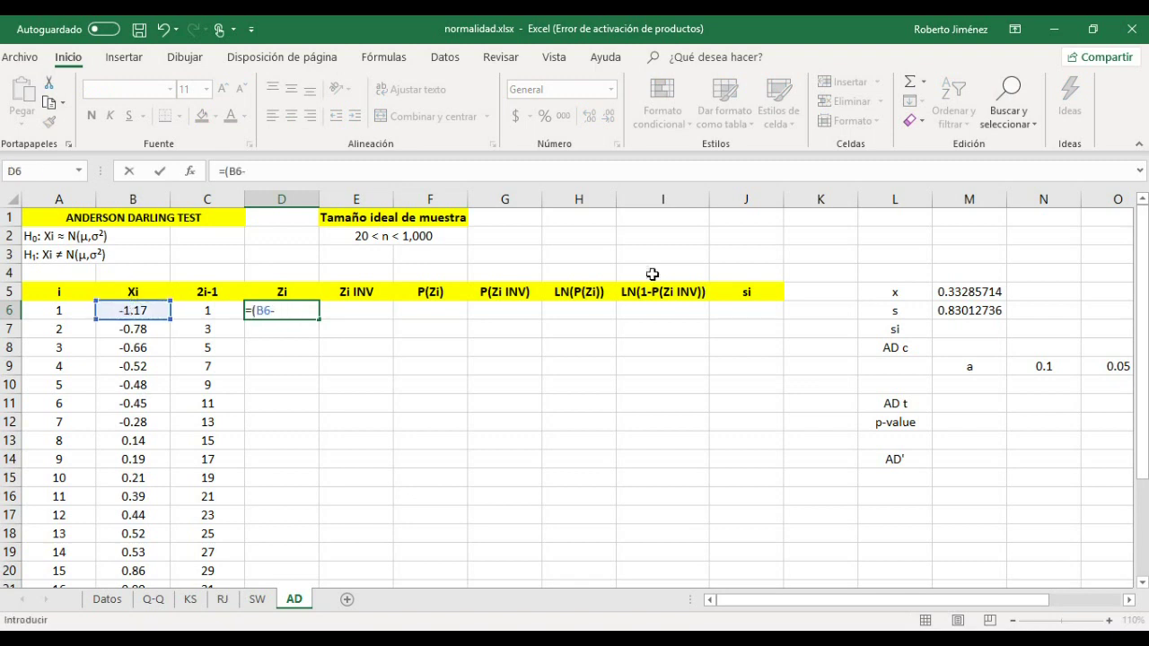
left_click(956, 290)
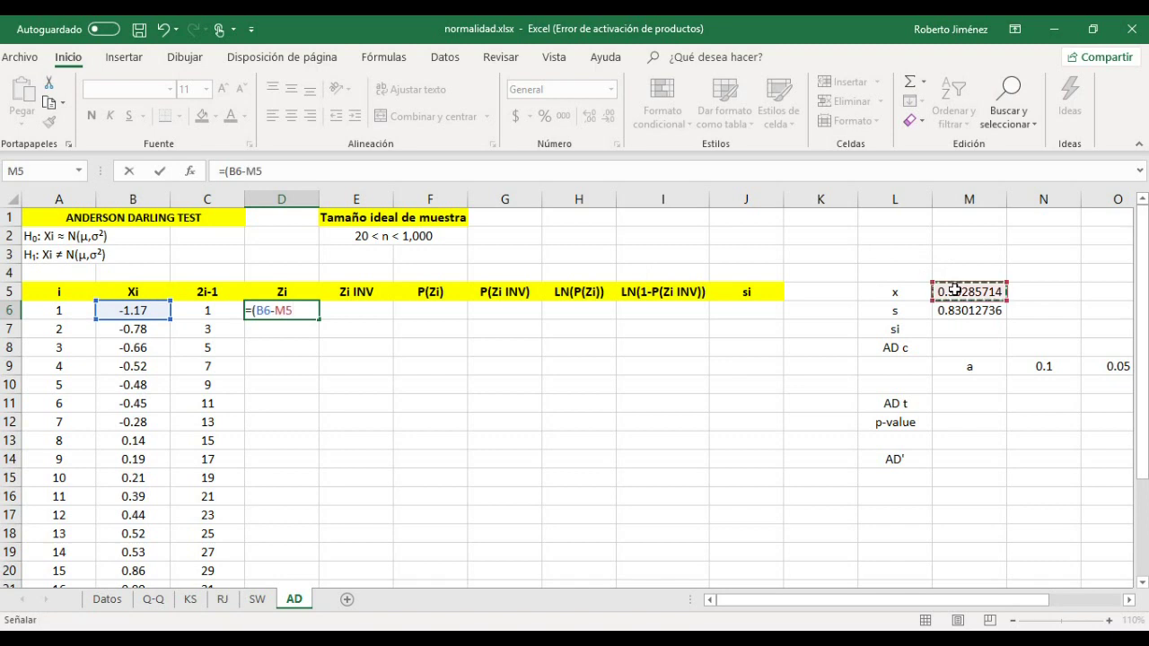
key("F4")
type("$M$5)/")
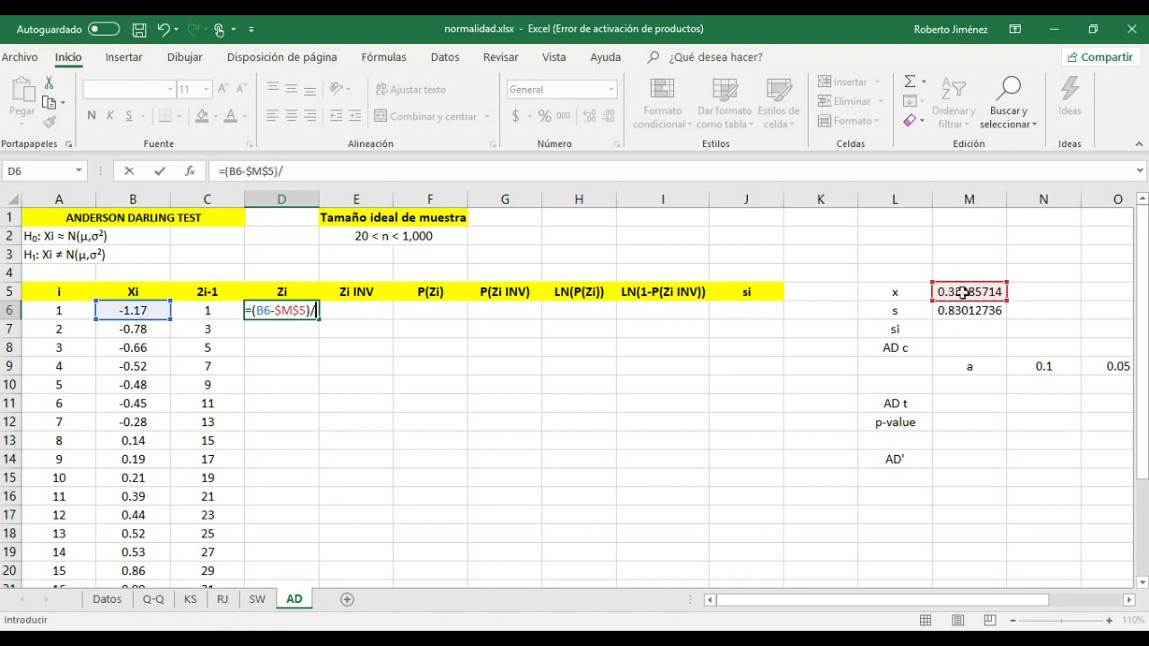
left_click(970, 311)
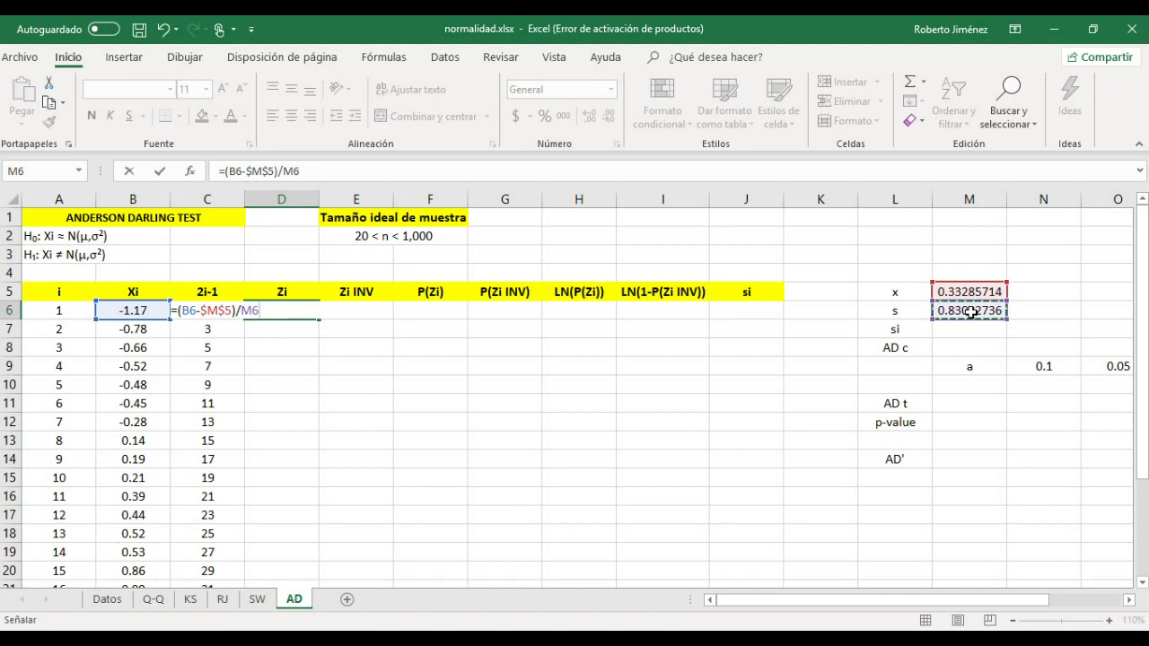
key("F4")
key("Return")
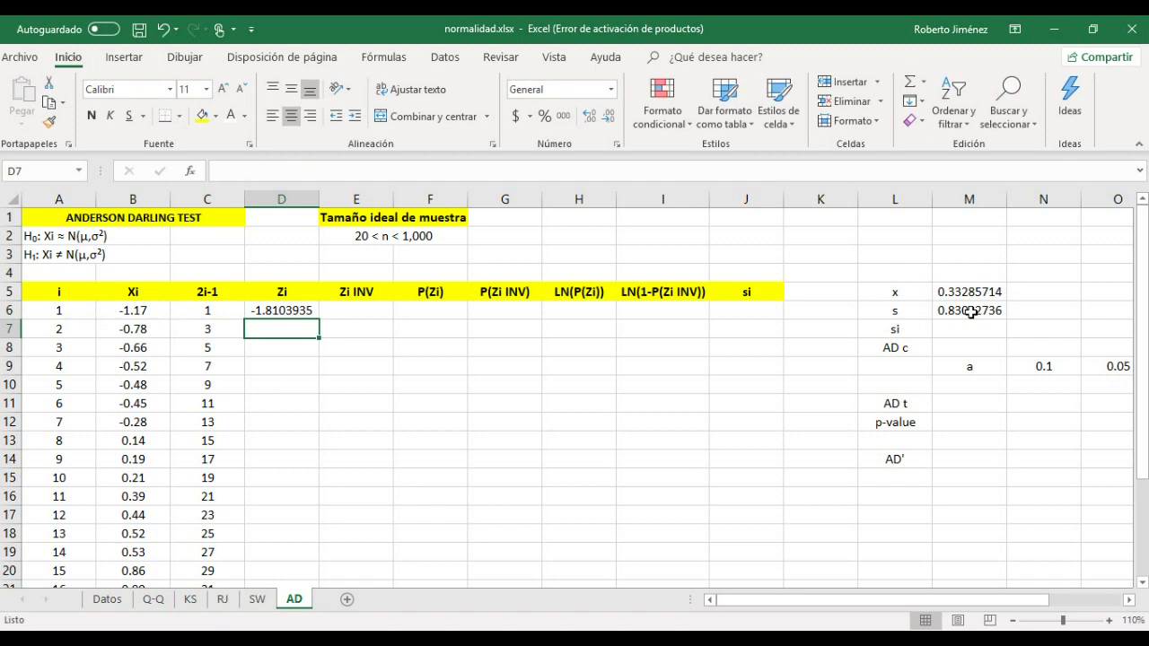
Step: Fill the Zi formula down to D26, then select the 21 Zi values D6:D26
key("Up")
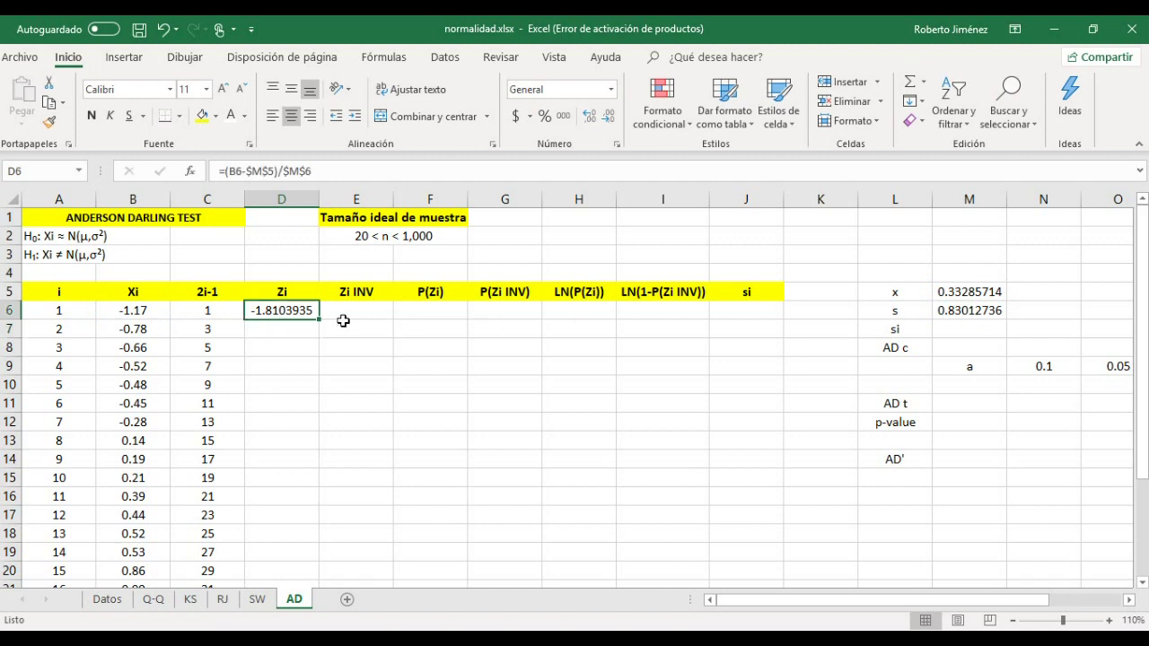
double_click(321, 320)
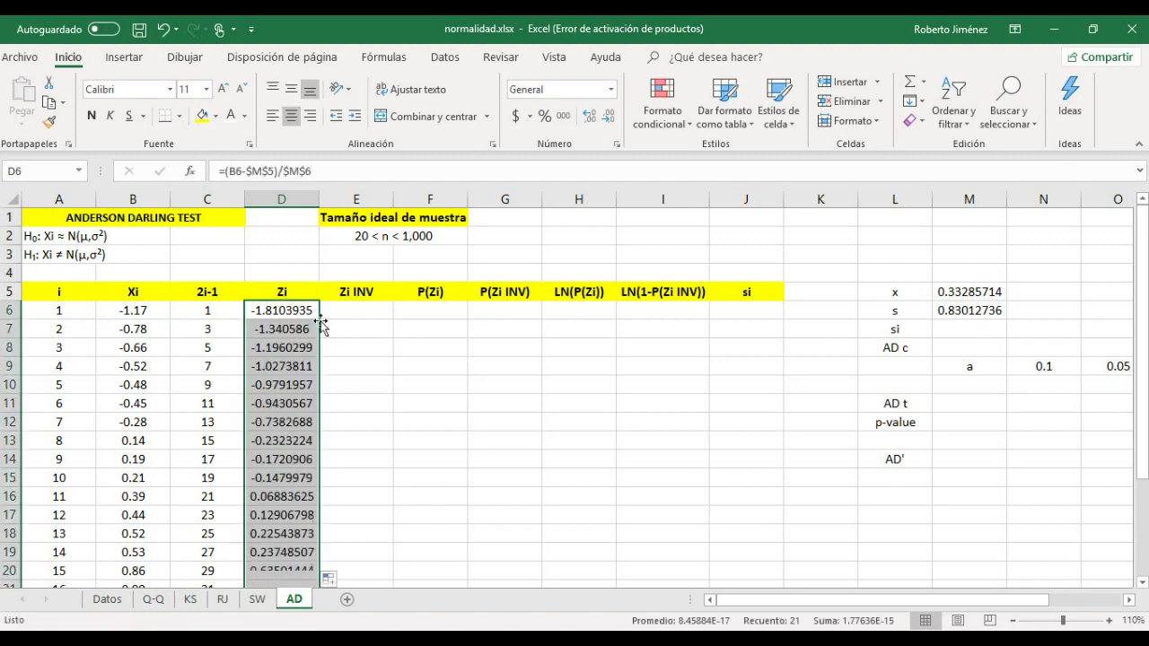
left_click(355, 371)
key("Left")
key("Down")
key("Down")
key("Down")
key("Down")
key("Down")
key("Down")
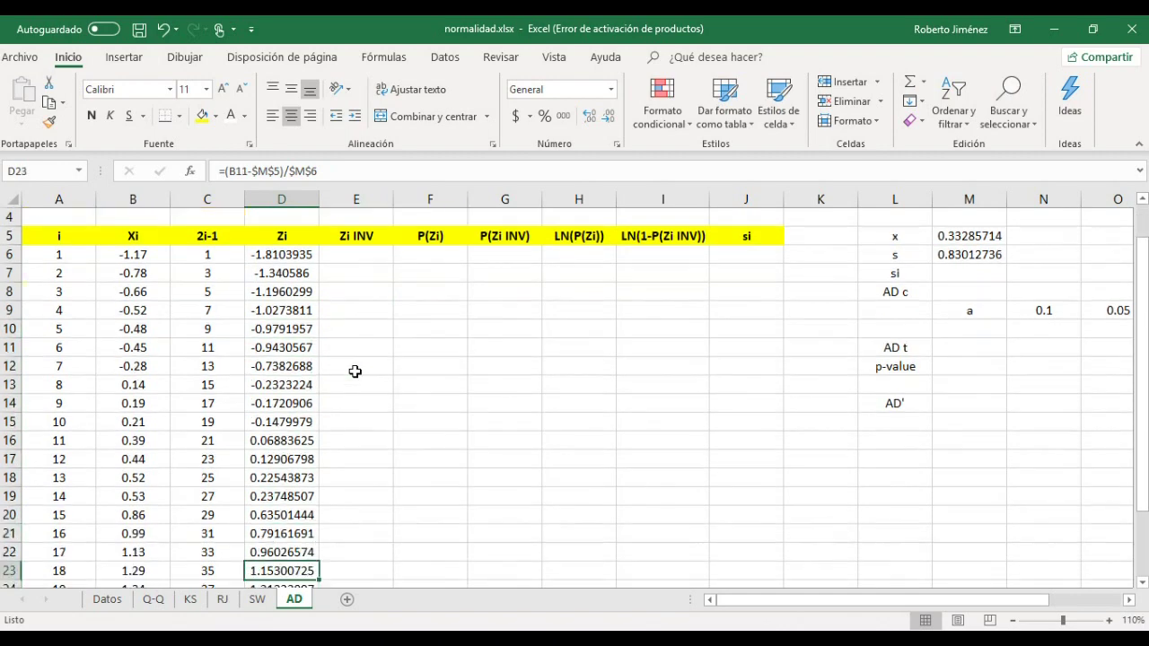
key("Down")
key("Down")
key("Down")
key("Down")
key("Up")
key("Up")
key("Up")
key("Up")
key("Up")
key("Up")
key("Up")
key("Up")
key("Up")
key("Up")
key("Down")
key("Down")
key("Down")
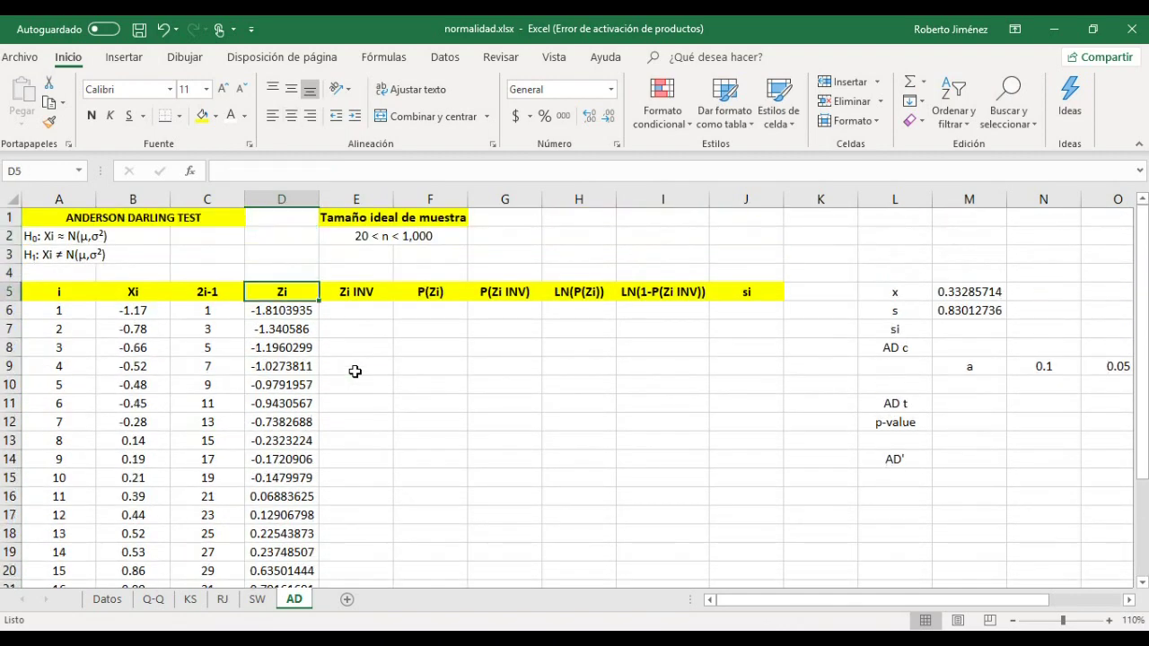
key("Down")
key("Right")
key("Left")
key("Down")
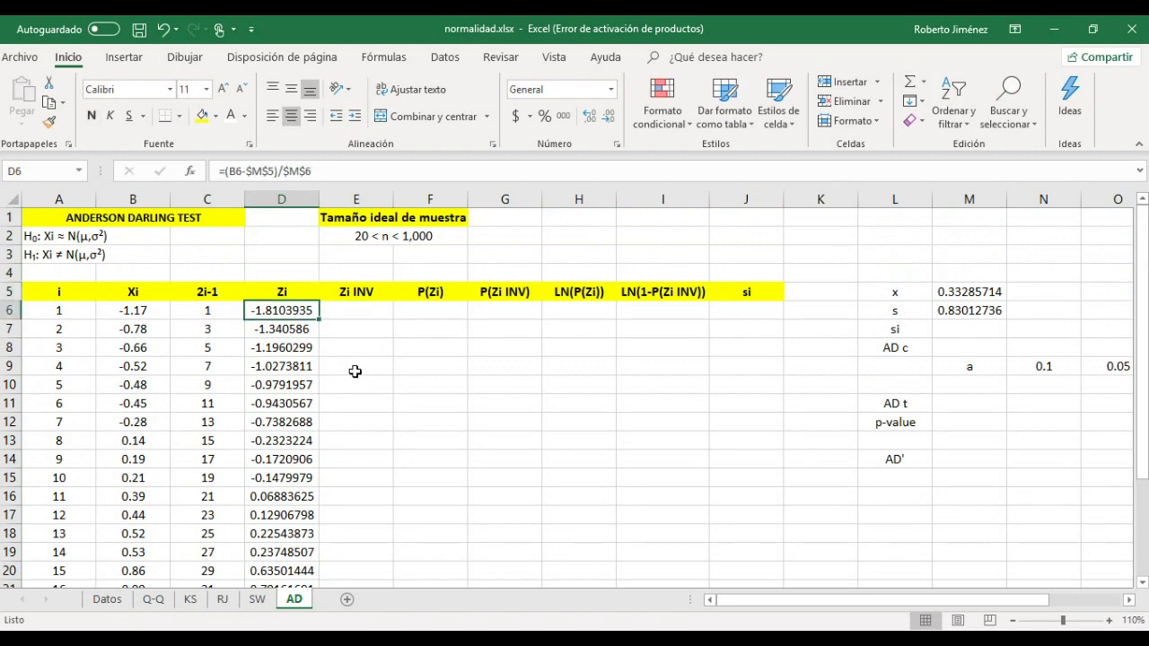
key("ctrl+shift+Down")
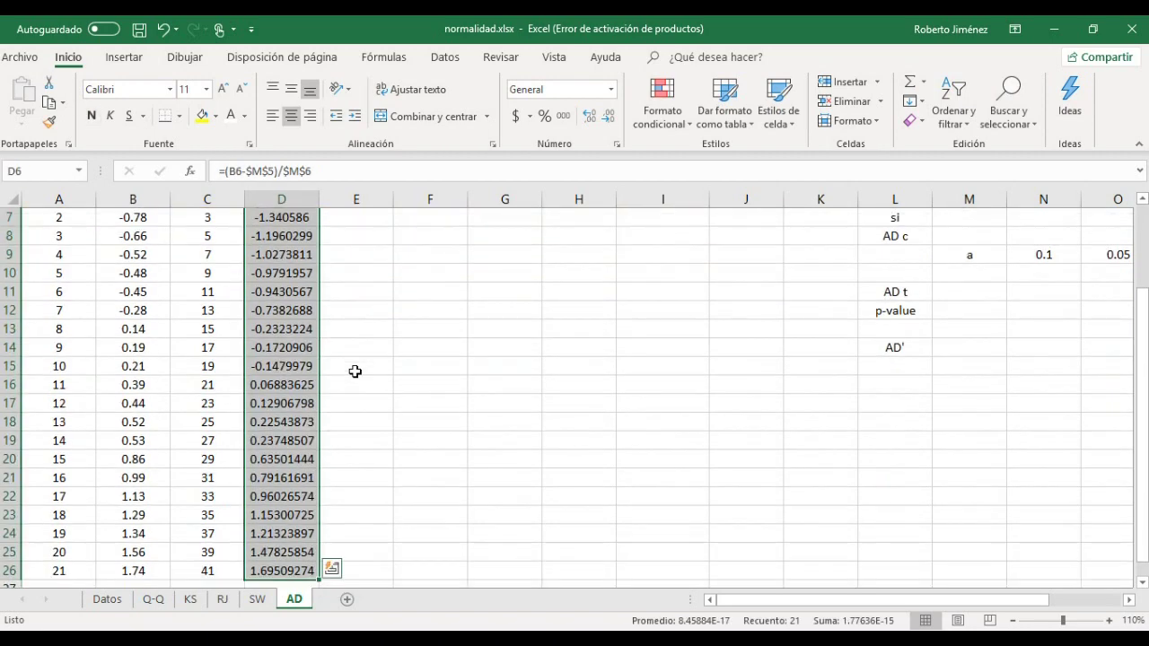
Step: Copy the Zi values and paste them as values only into E6:E26
key("ctrl+q")
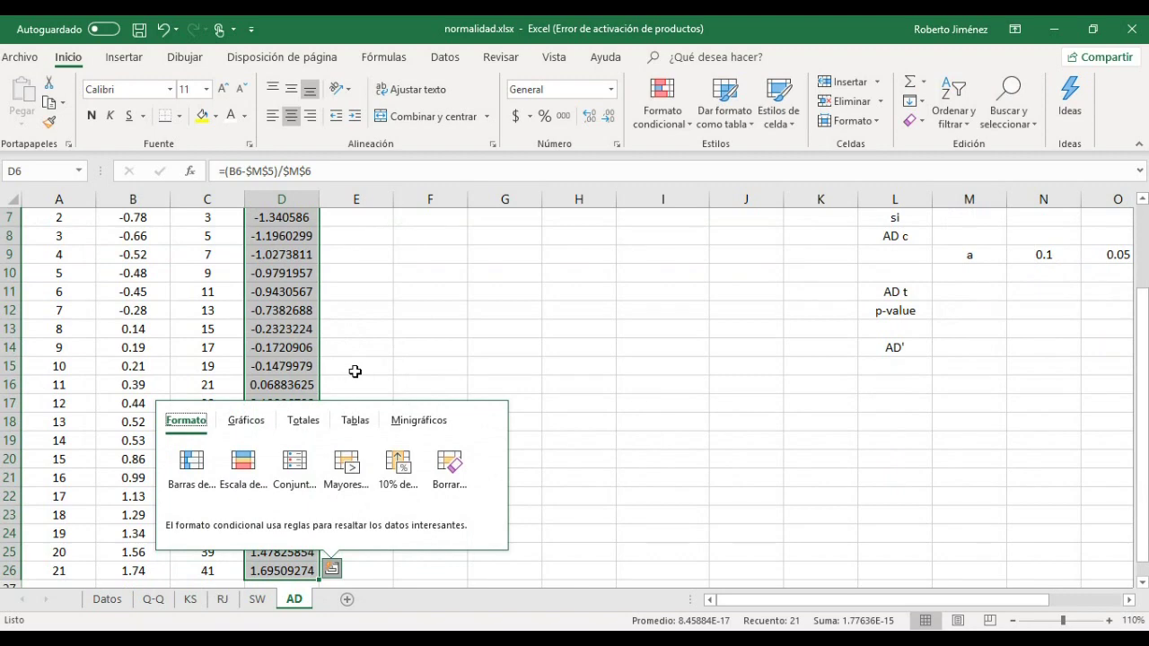
key("Escape")
key("ctrl+c")
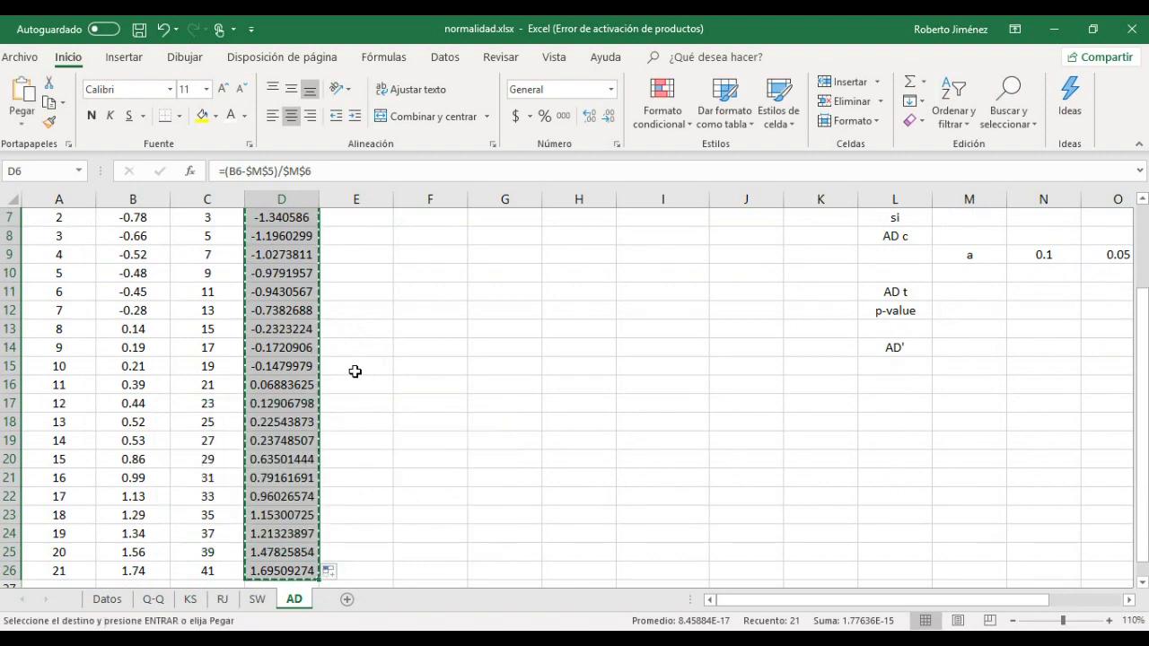
scroll(355, 371, "up", 2)
left_click(368, 313)
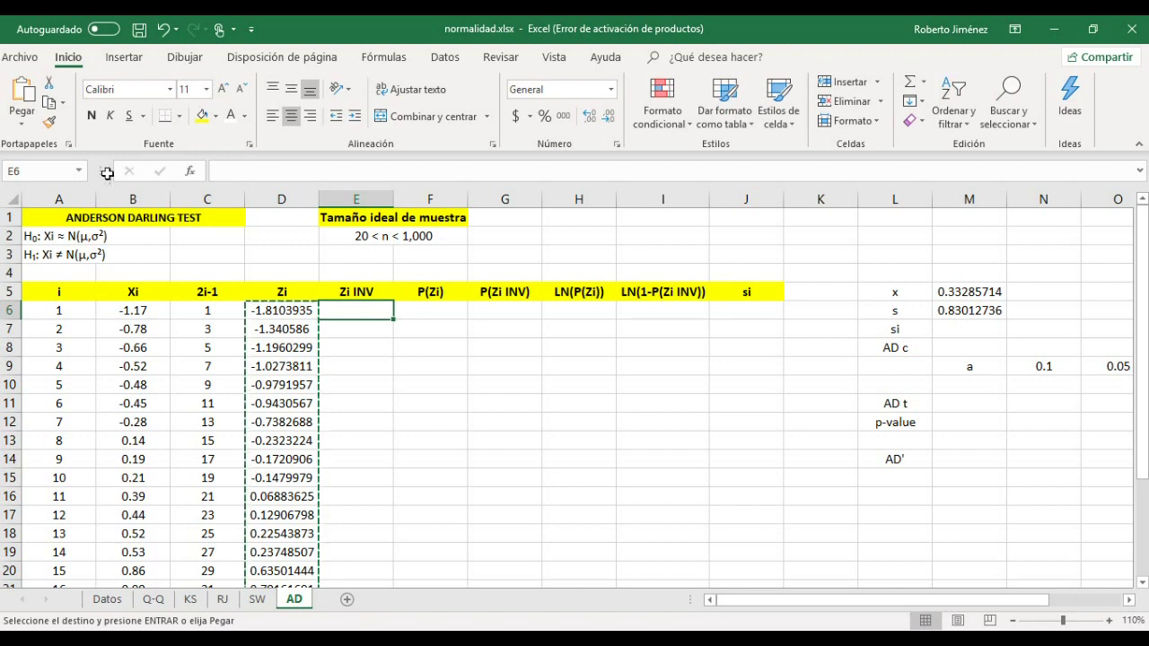
left_click(23, 127)
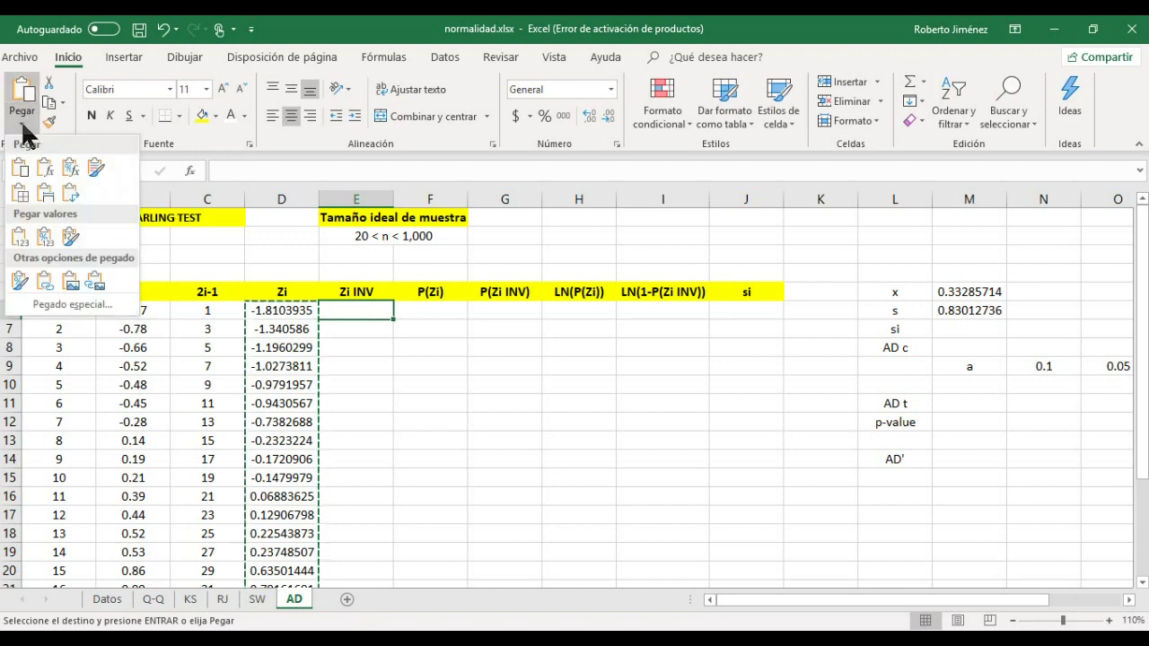
left_click(20, 236)
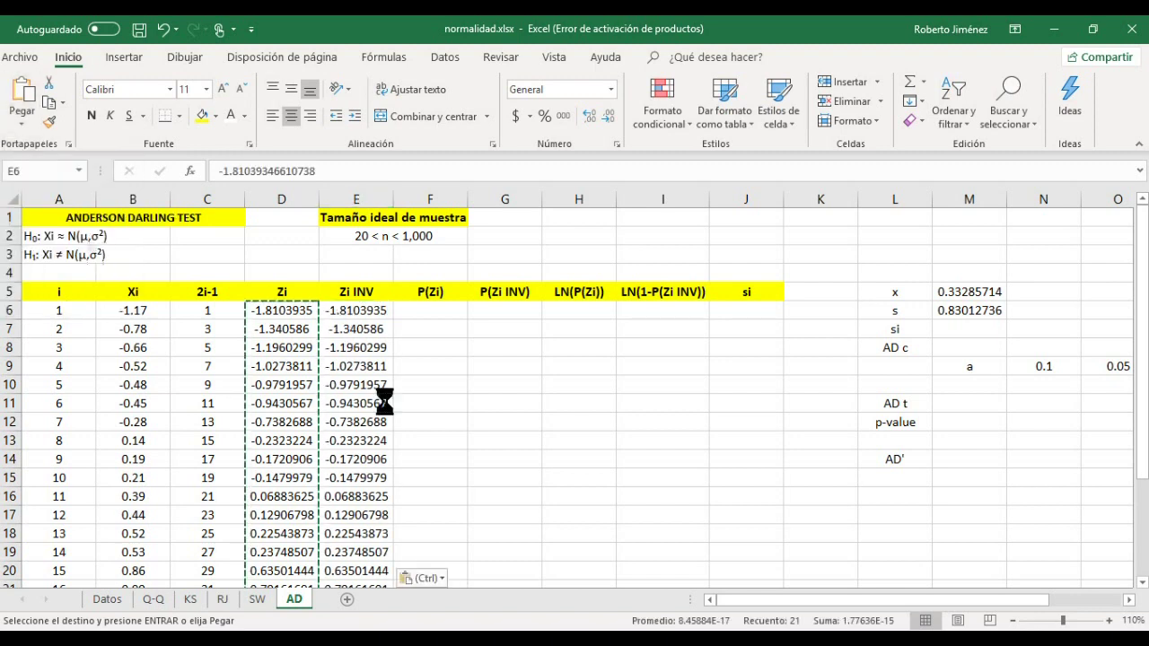
key("Escape")
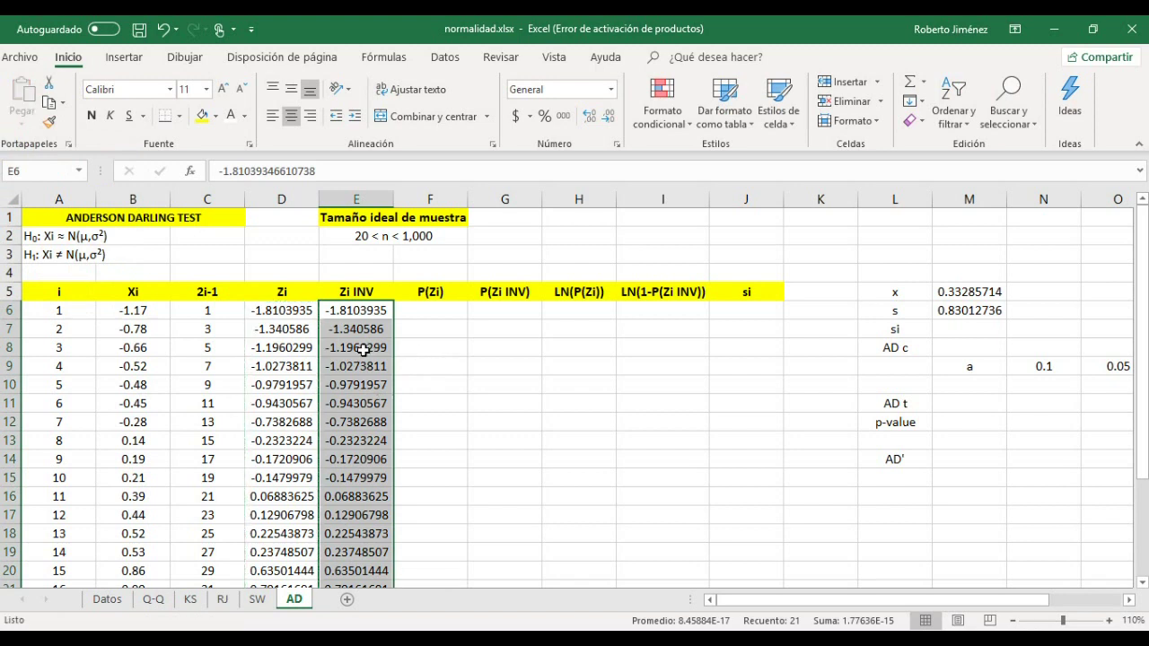
Step: Verify the pasted Zi INV numbers and select column E with its header, E5:E26
left_click(359, 349)
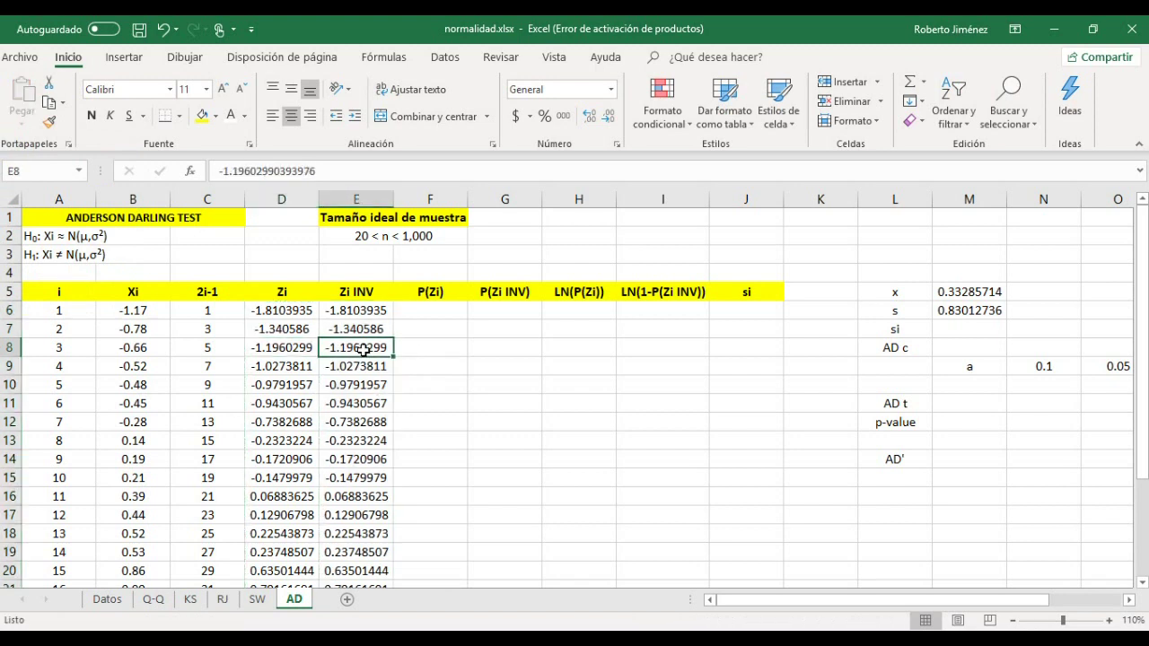
key("Up")
key("Up")
key("Down")
key("Up")
key("Left")
key("Right")
key("Down")
key("Up")
key("Up")
key("ctrl+shift+Down")
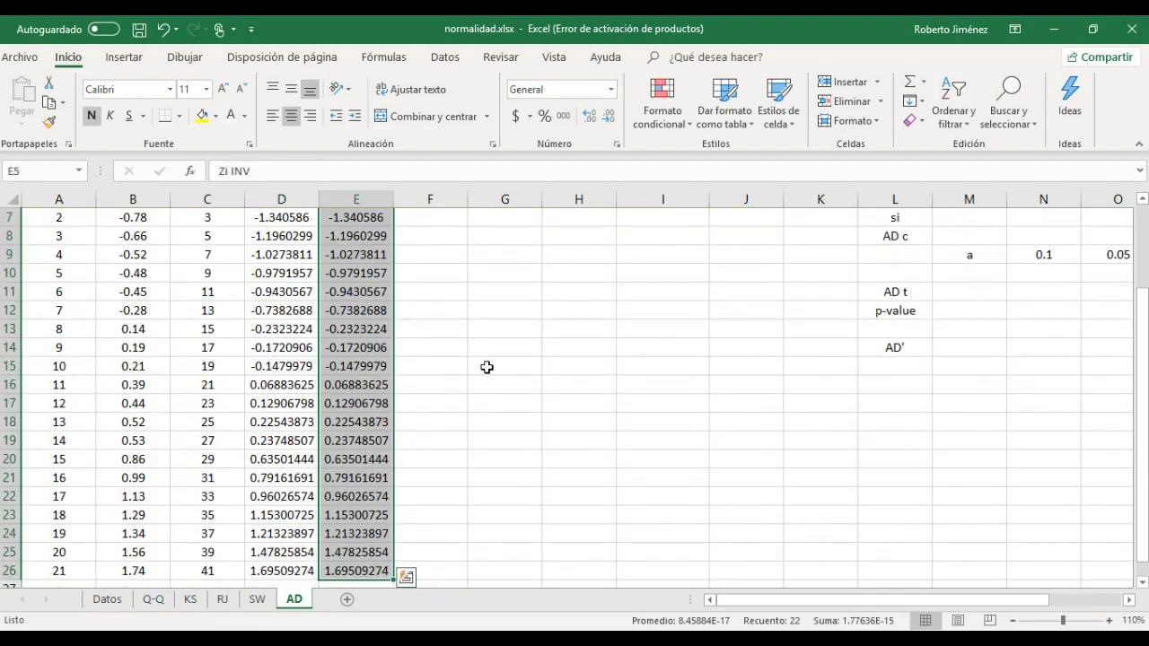
scroll(487, 367, "up", 1)
scroll(487, 367, "up", 1)
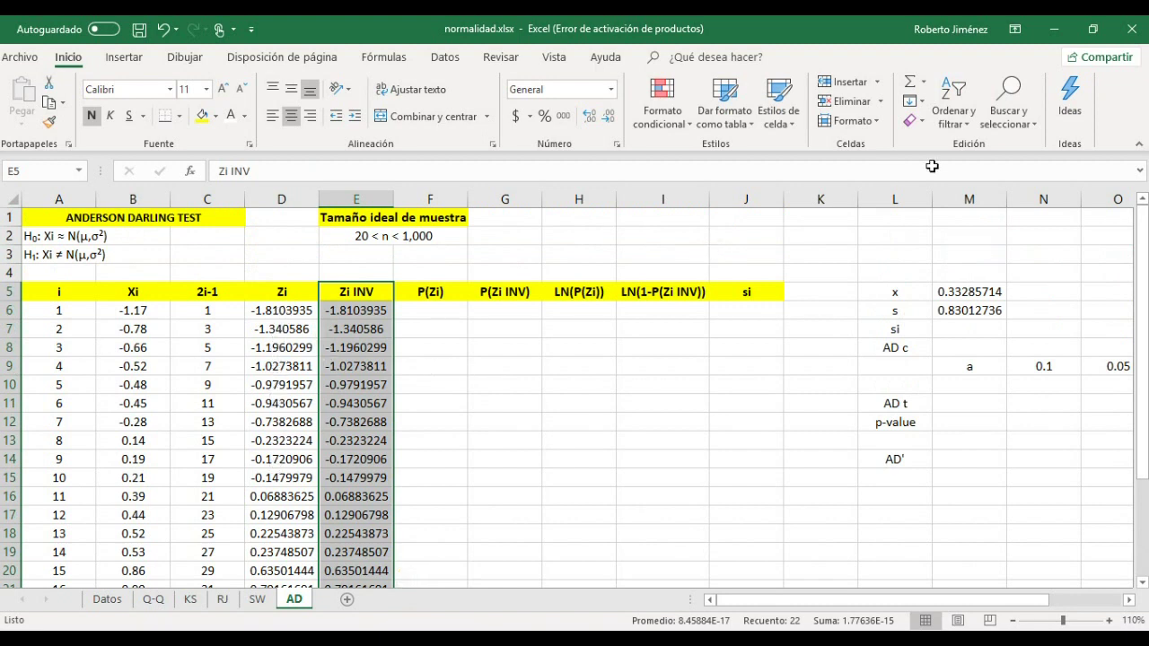
Step: Sort only the Zi INV column largest to smallest, from 1.69509274 in E6 to -1.8103935
left_click(959, 124)
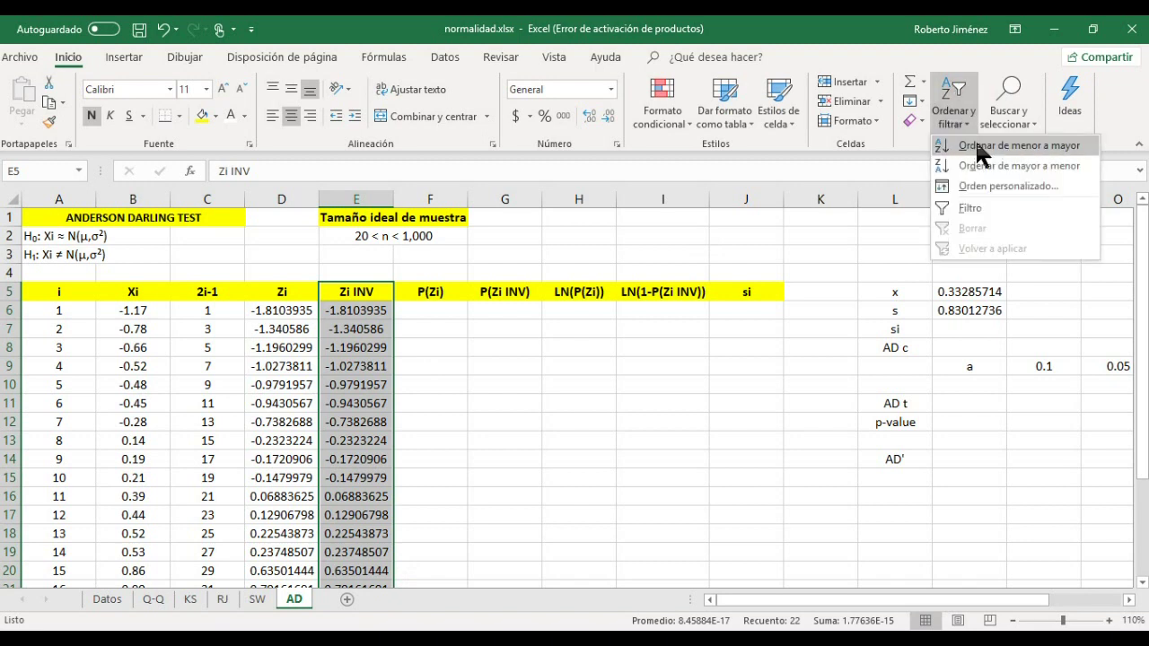
left_click(979, 157)
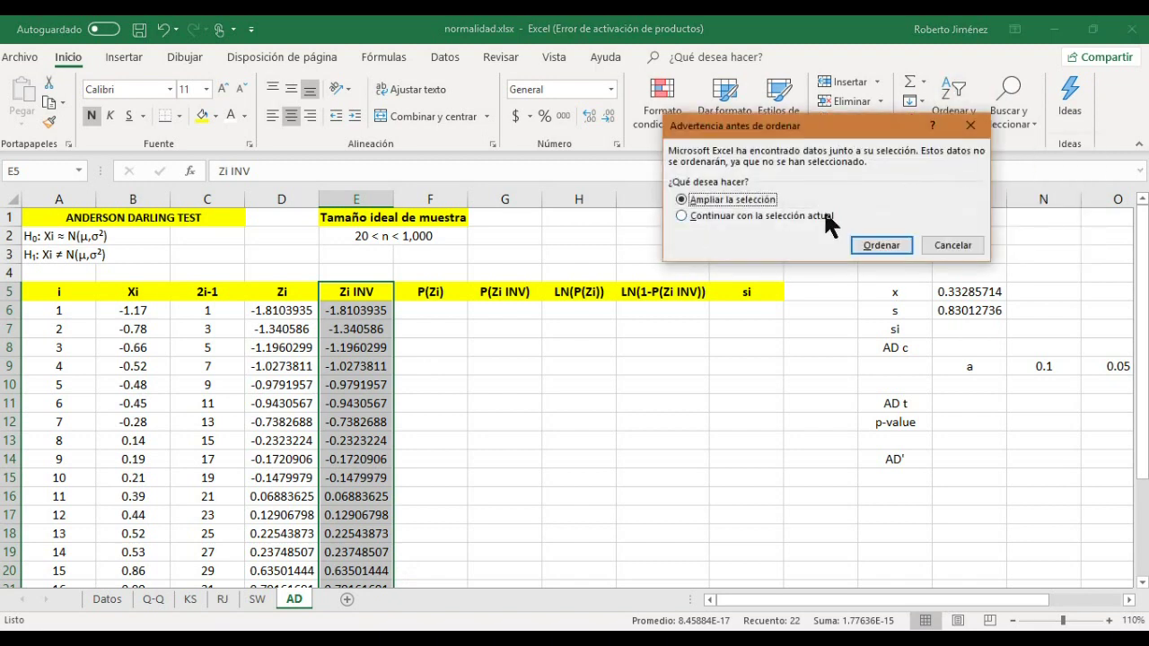
left_click(788, 227)
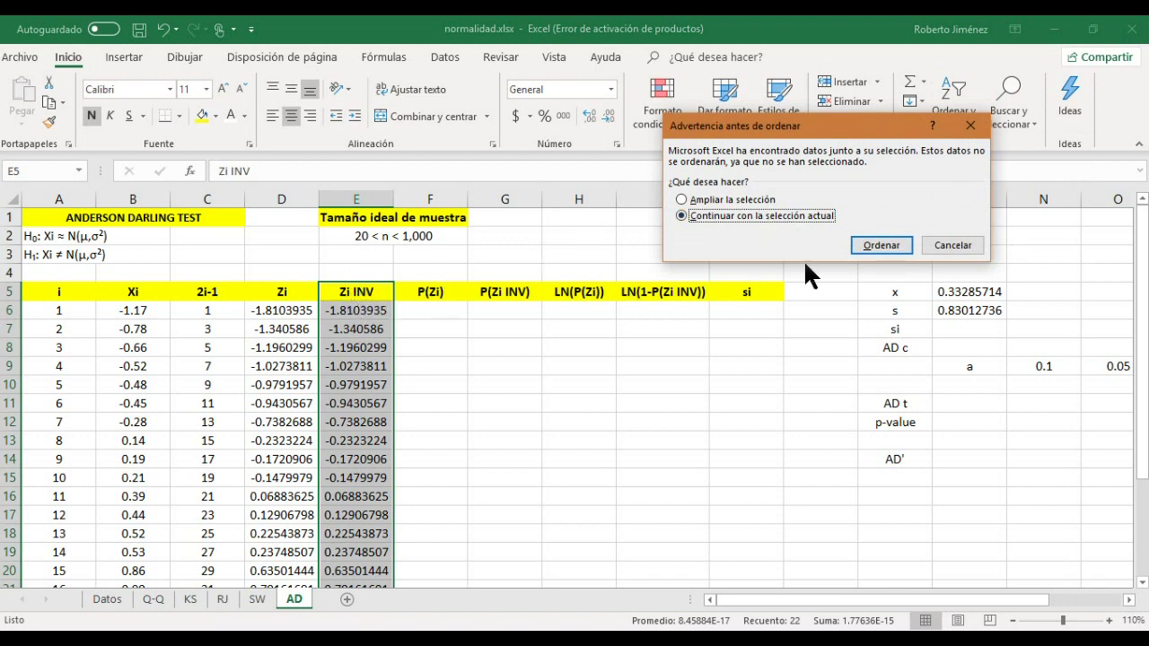
left_click(878, 246)
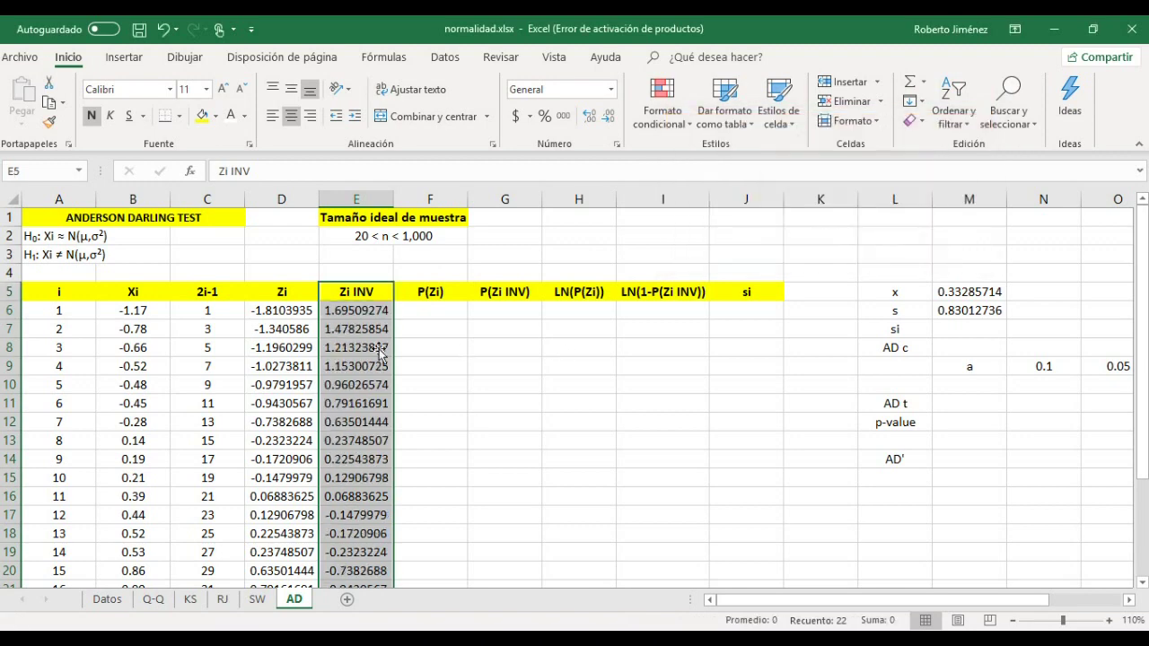
scroll(286, 348, "down", 2)
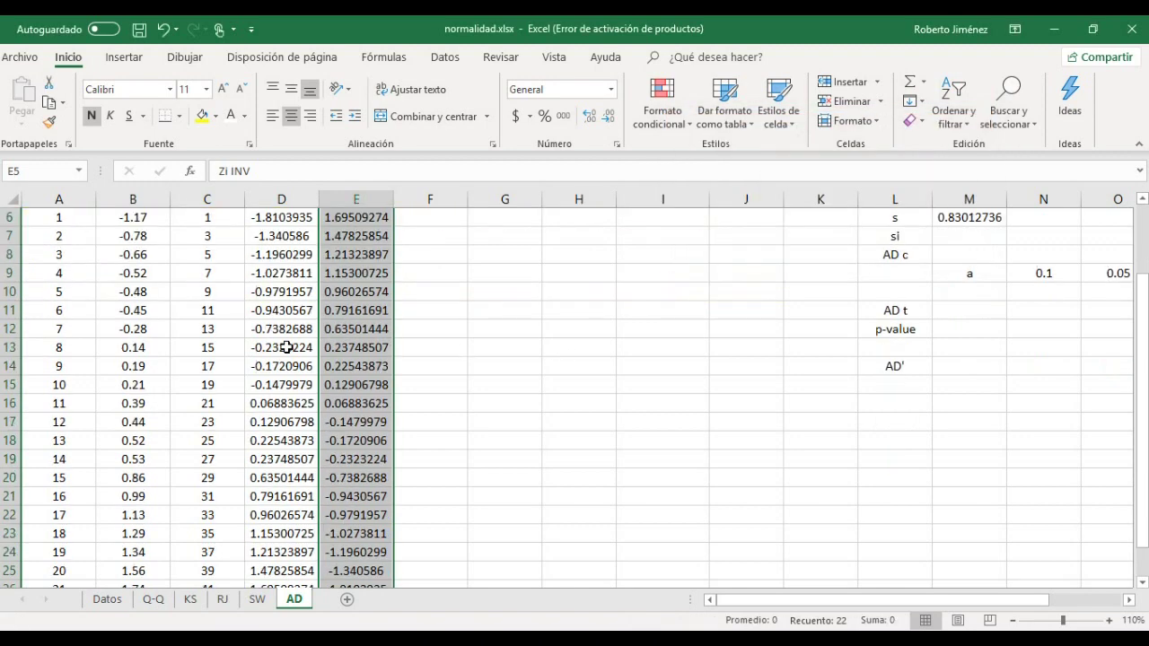
scroll(286, 348, "down", 2)
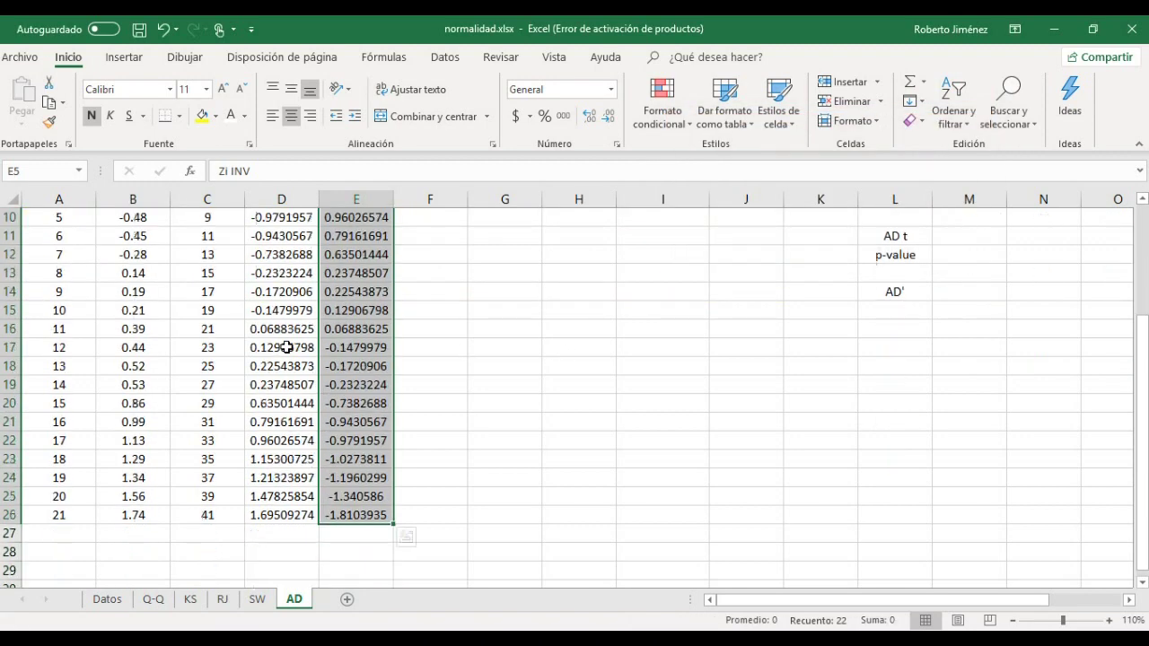
left_click(274, 519)
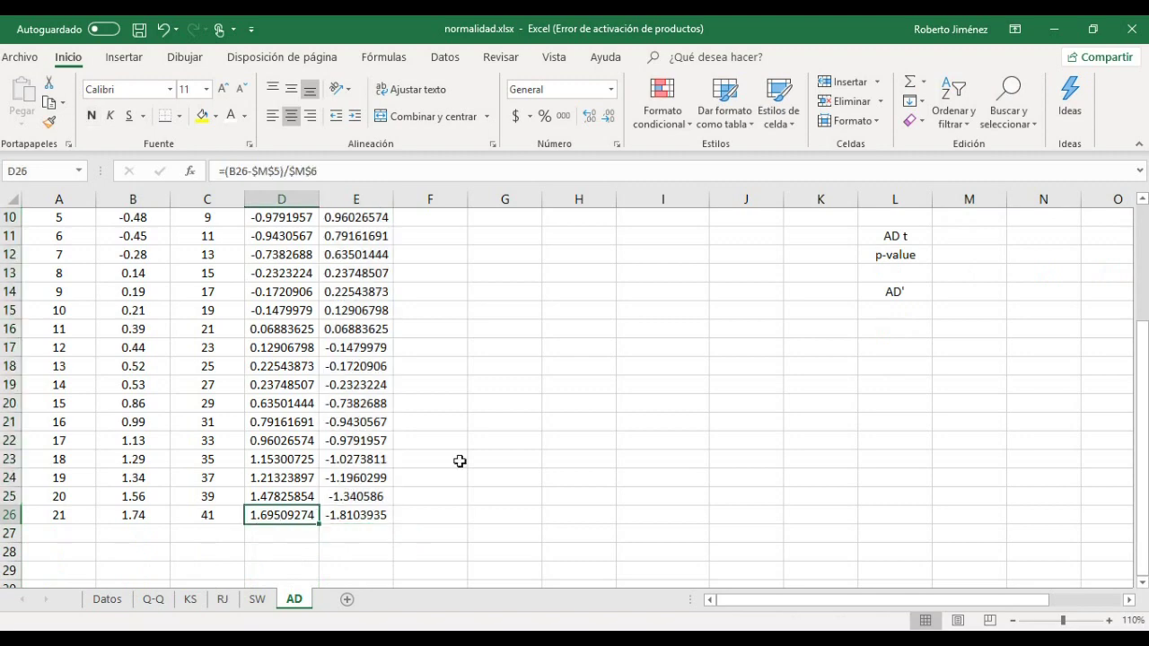
scroll(459, 461, "up", 2)
scroll(459, 461, "up", 2)
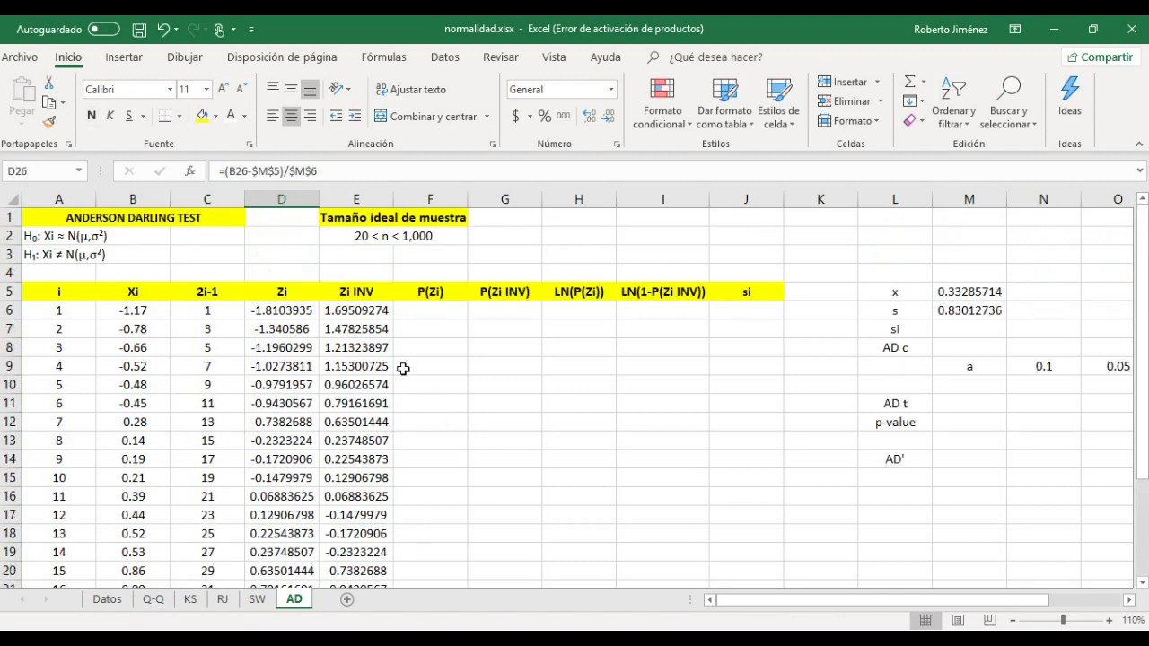
left_click(362, 313)
Step: Enter =DISTR.NORM.ESTAND(D6) in F6 for the first P(Zi)
left_click(436, 312)
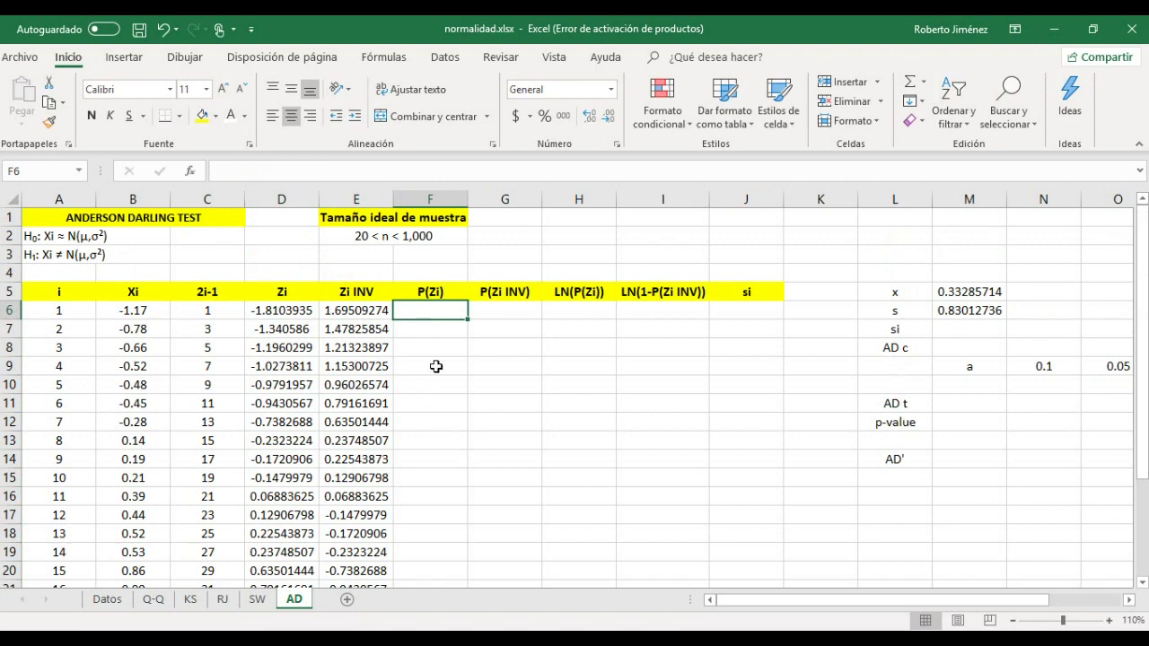
type("=")
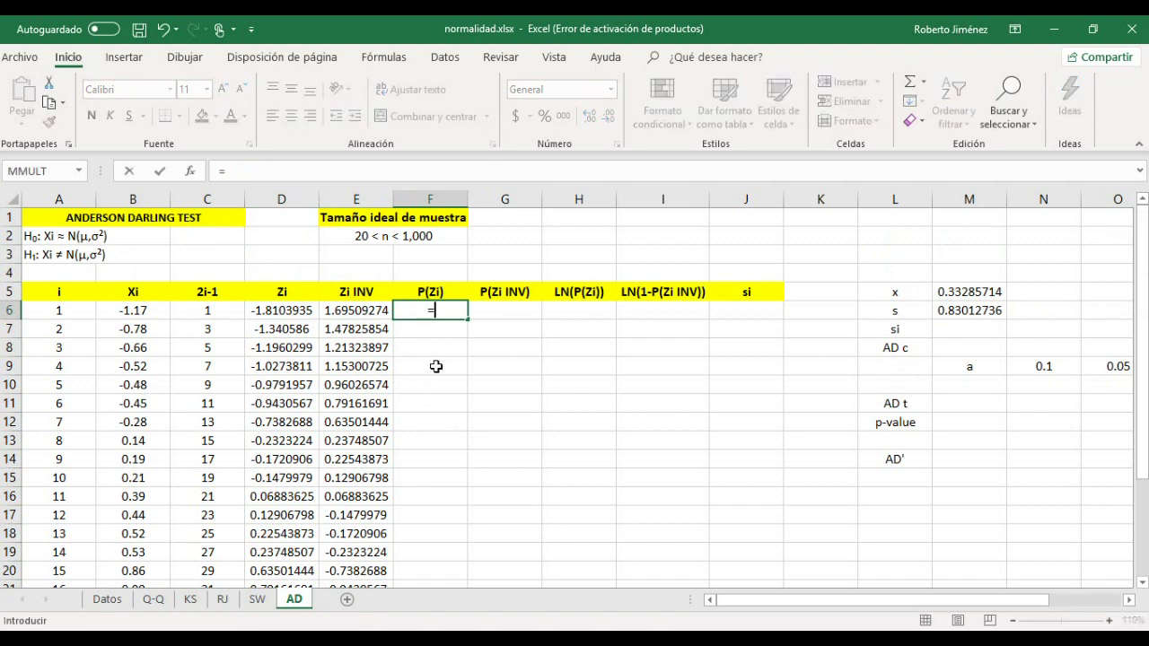
type("distr")
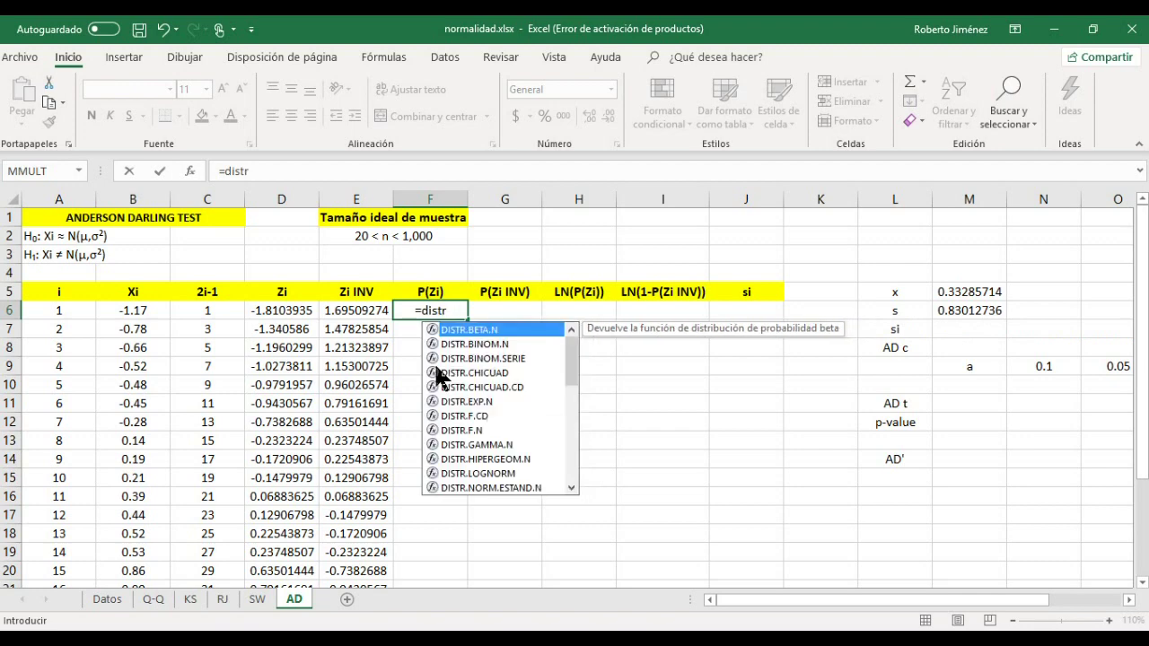
type(".no")
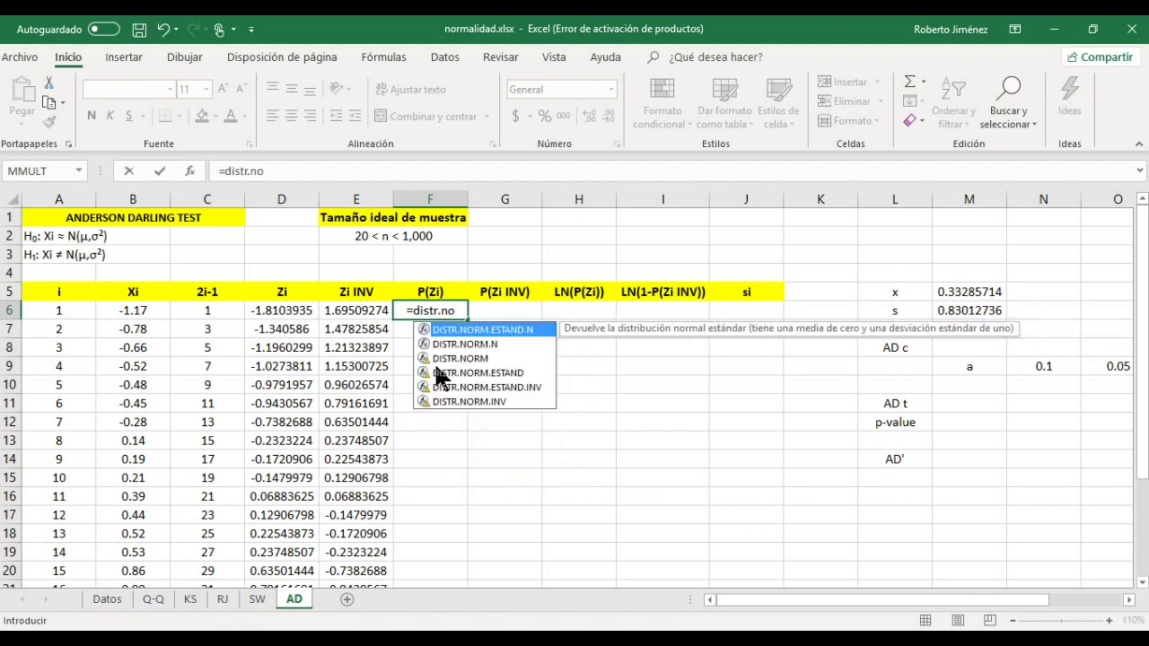
double_click(472, 358)
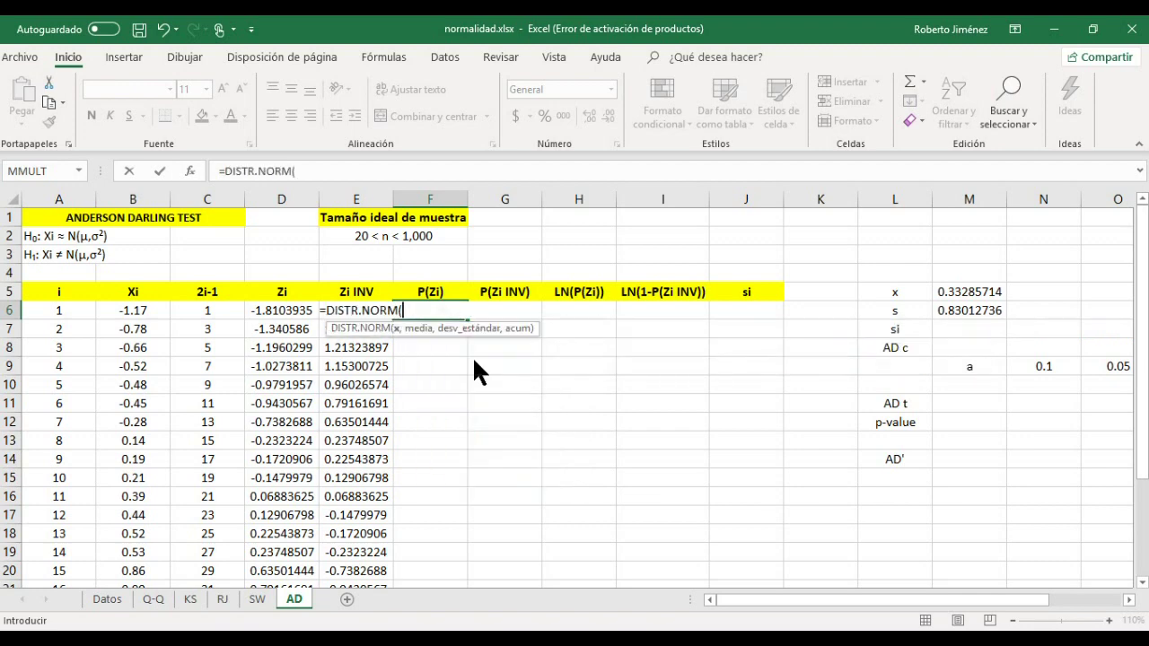
key("BackSpace")
type(".")
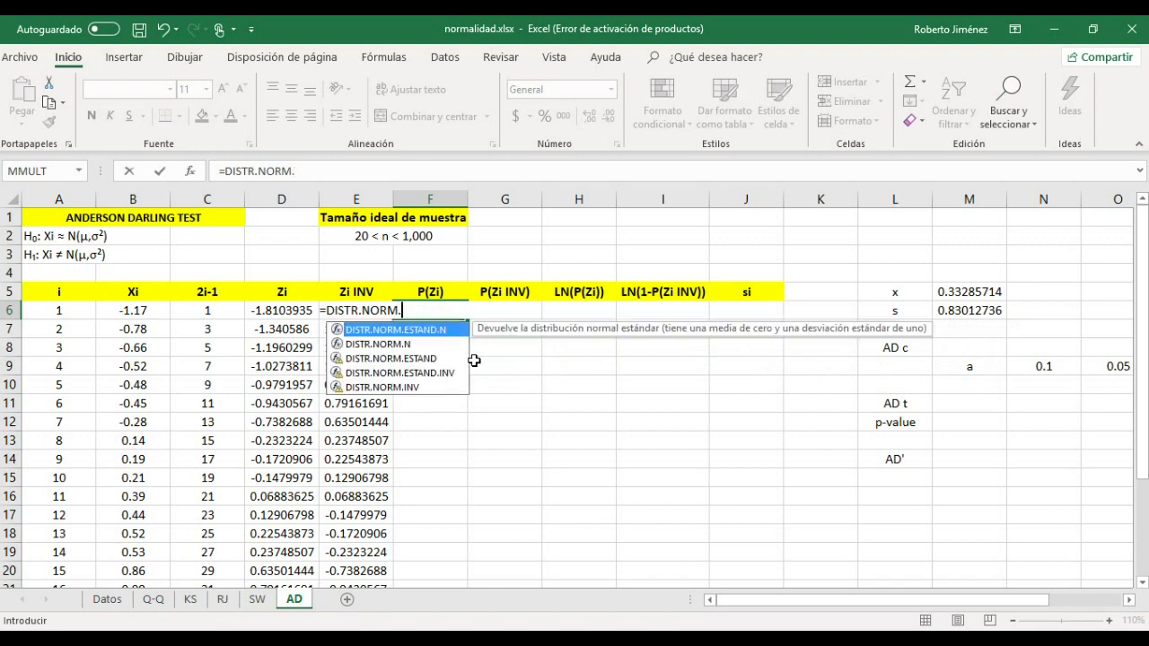
double_click(425, 358)
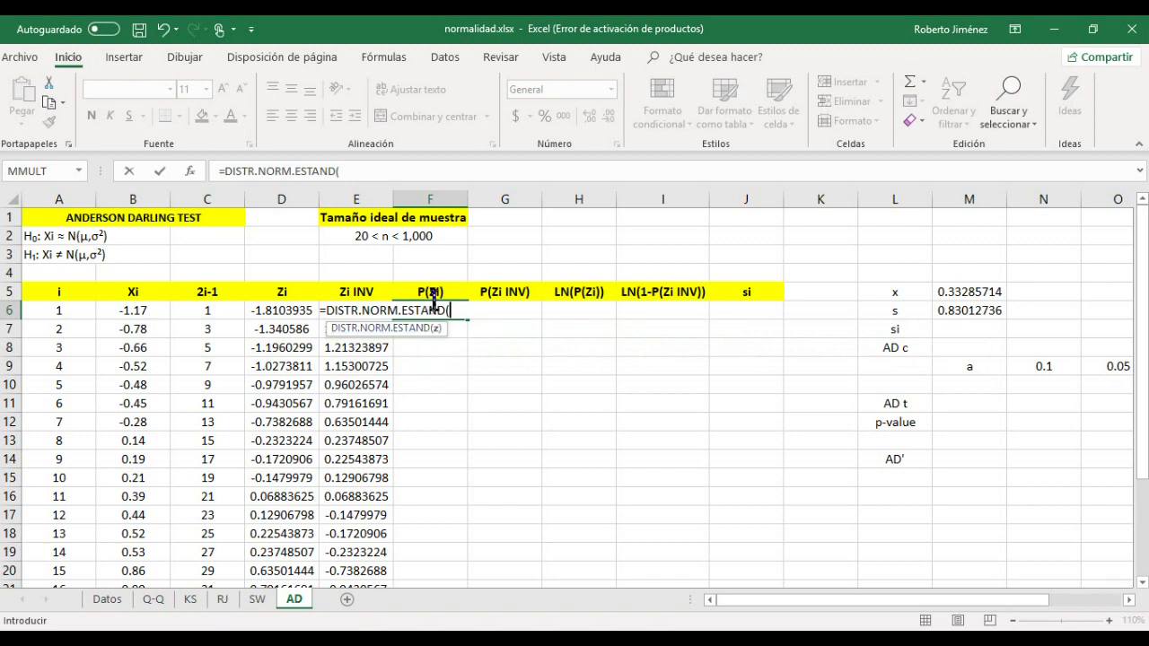
left_click(292, 310)
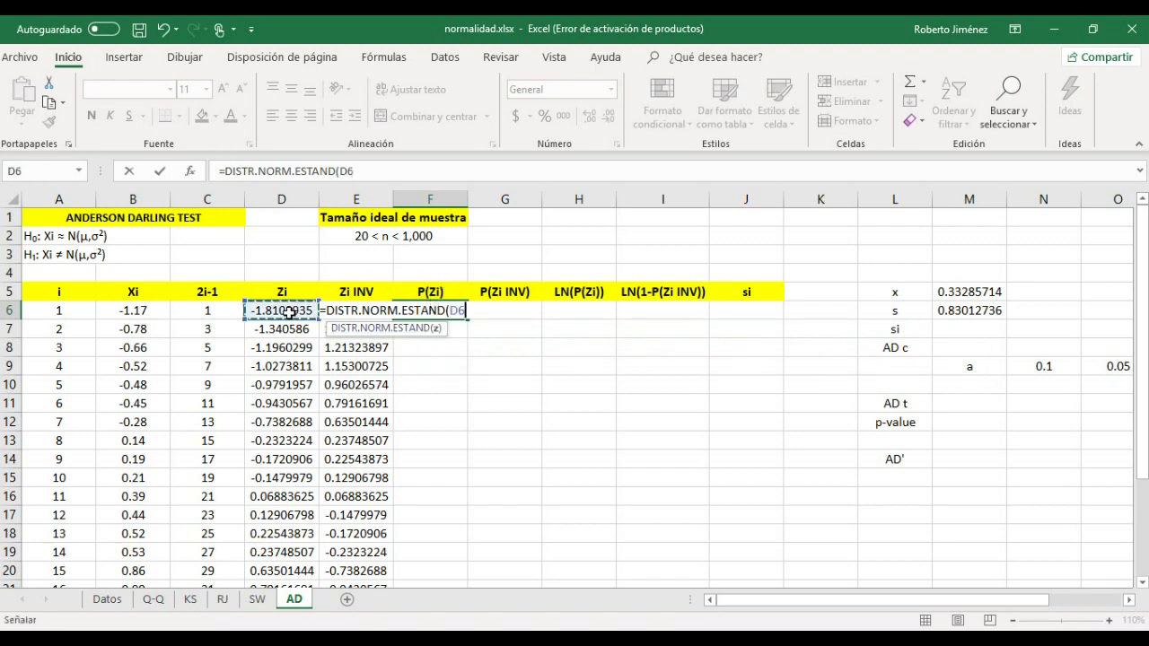
type(")")
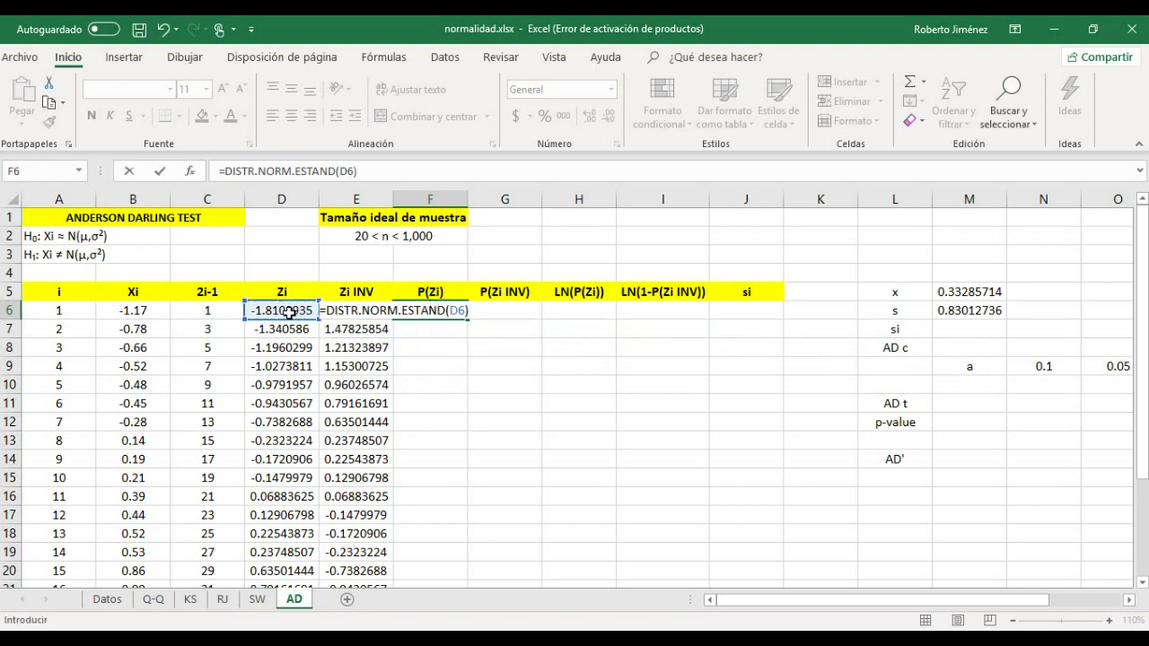
key("Return")
Step: Fill the P(Zi) formula down to F26, giving 0.0351174 to 0.95497109
key("Up")
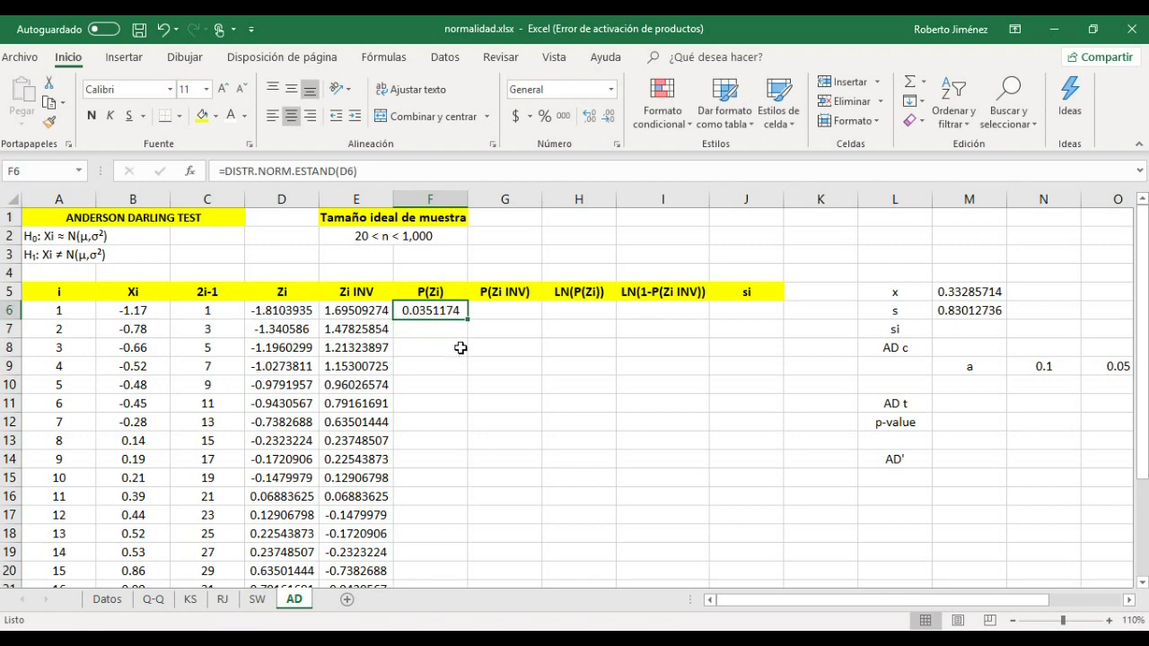
double_click(468, 321)
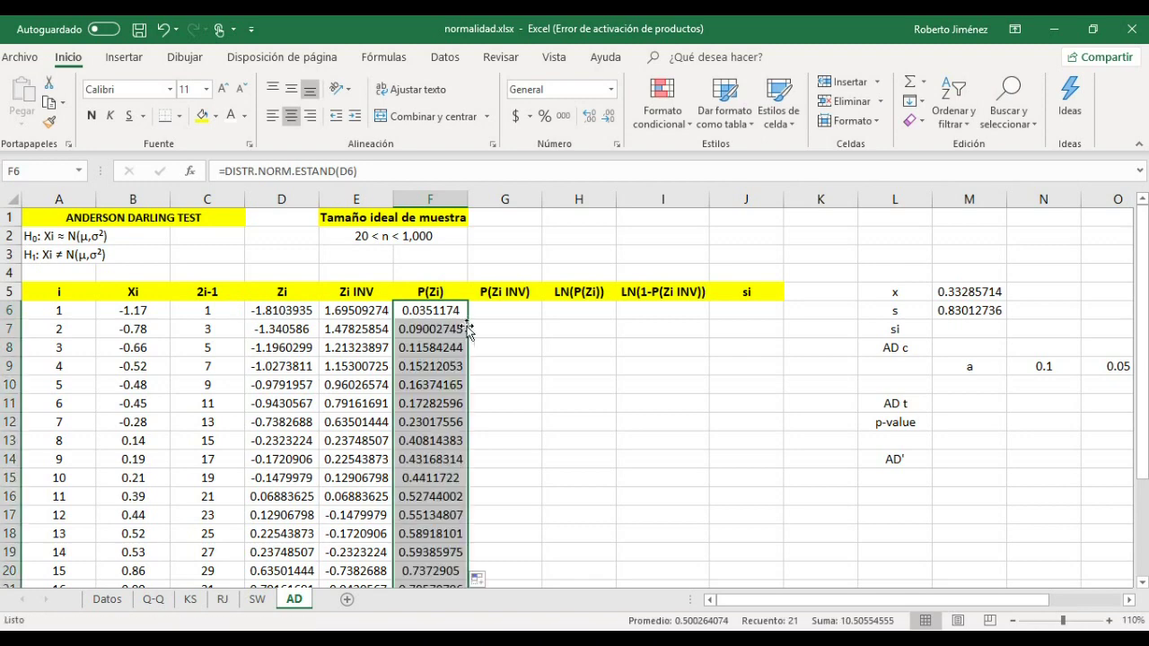
scroll(444, 414, "down", 3)
scroll(444, 414, "down", 2)
scroll(443, 414, "up", 5)
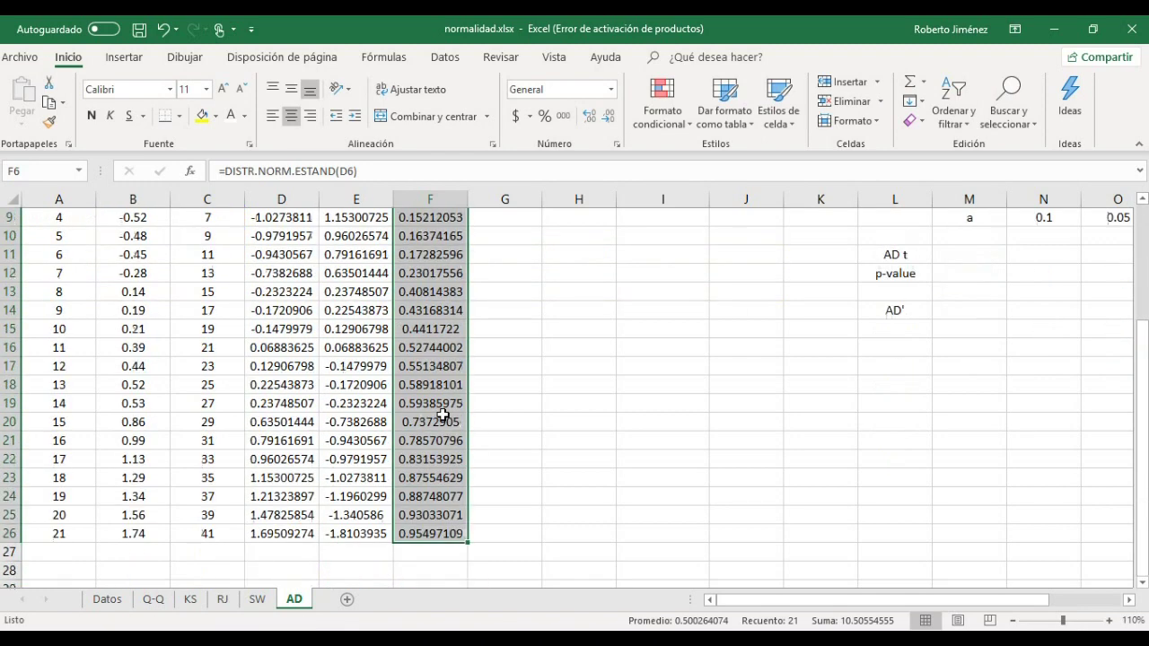
left_click(509, 312)
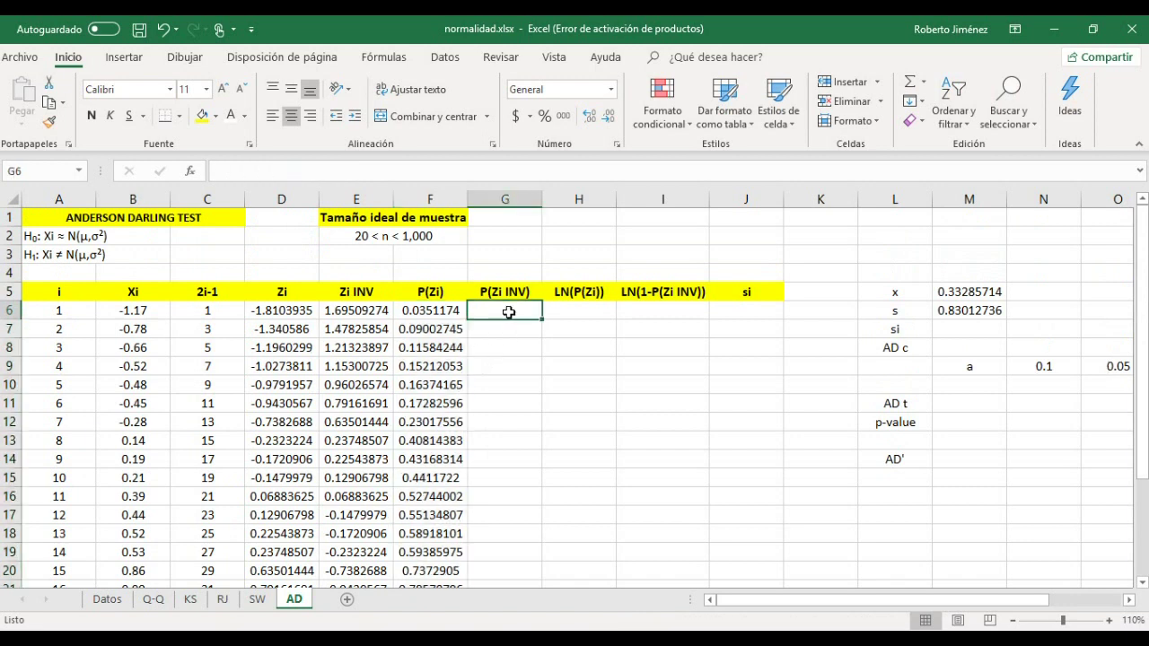
Step: Enter =DISTR.NORM.ESTAND(E6) in G6 and fill it down to G26
type("=")
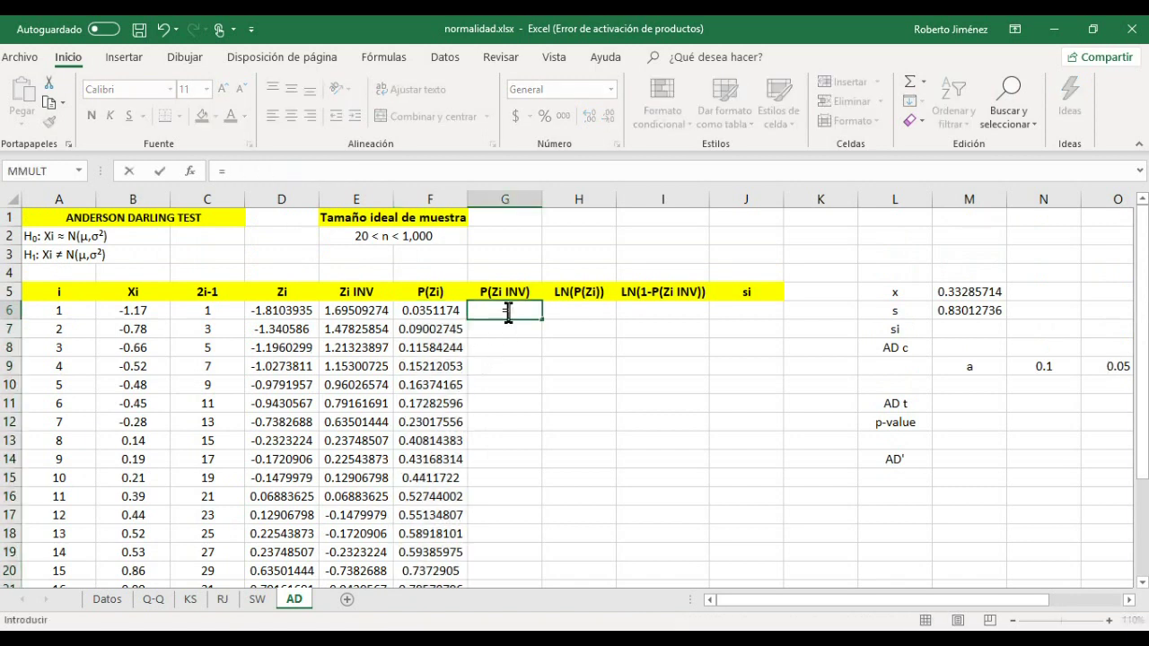
type("ditr")
key("BackSpace")
key("BackSpace")
type("str")
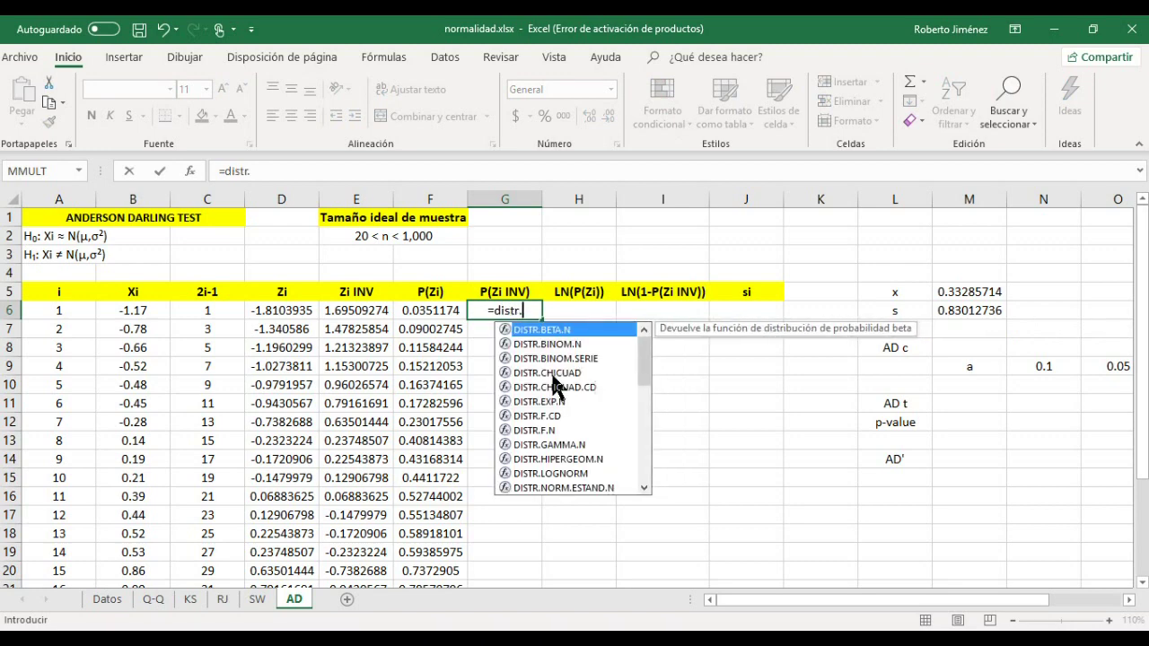
type(".no")
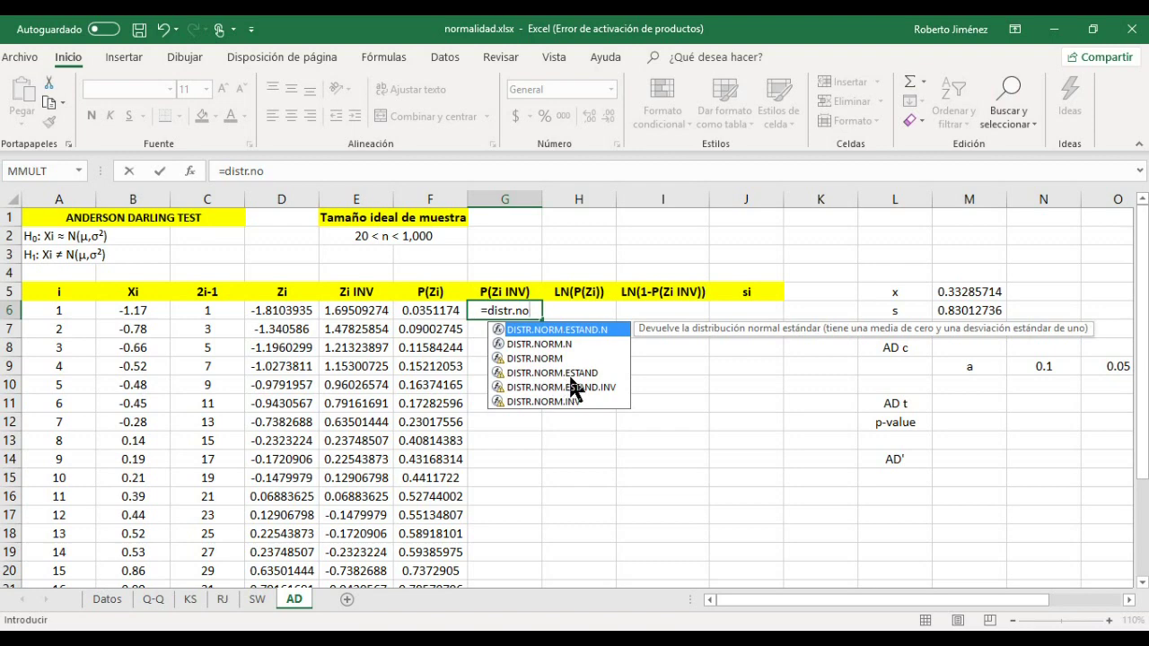
double_click(572, 375)
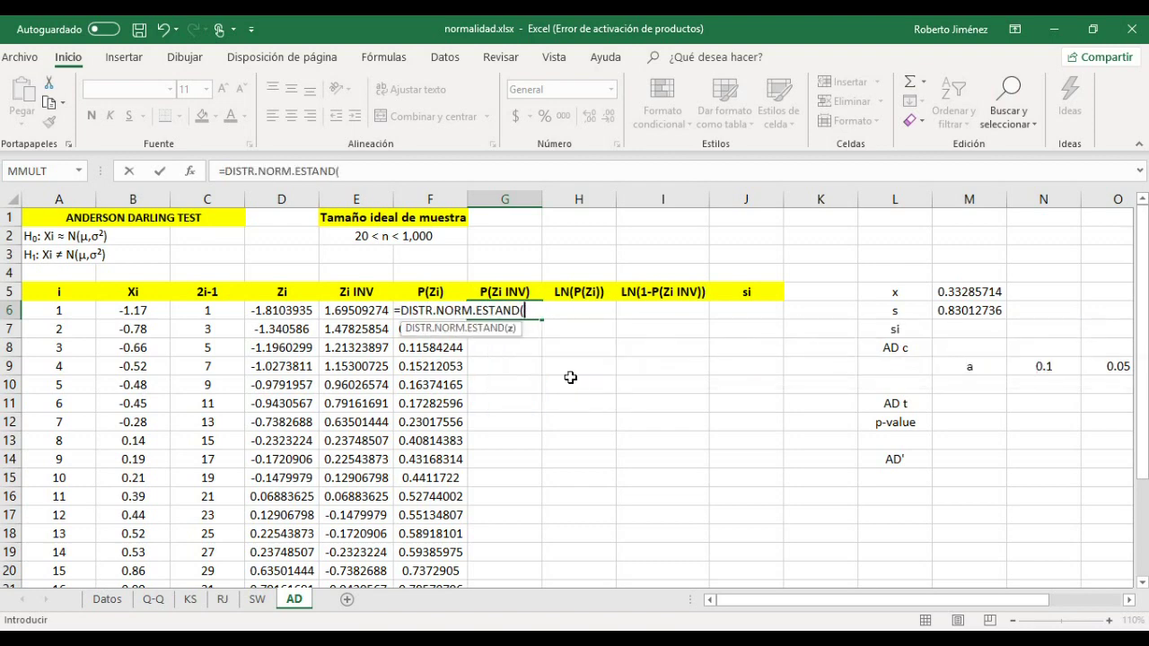
left_click(363, 309)
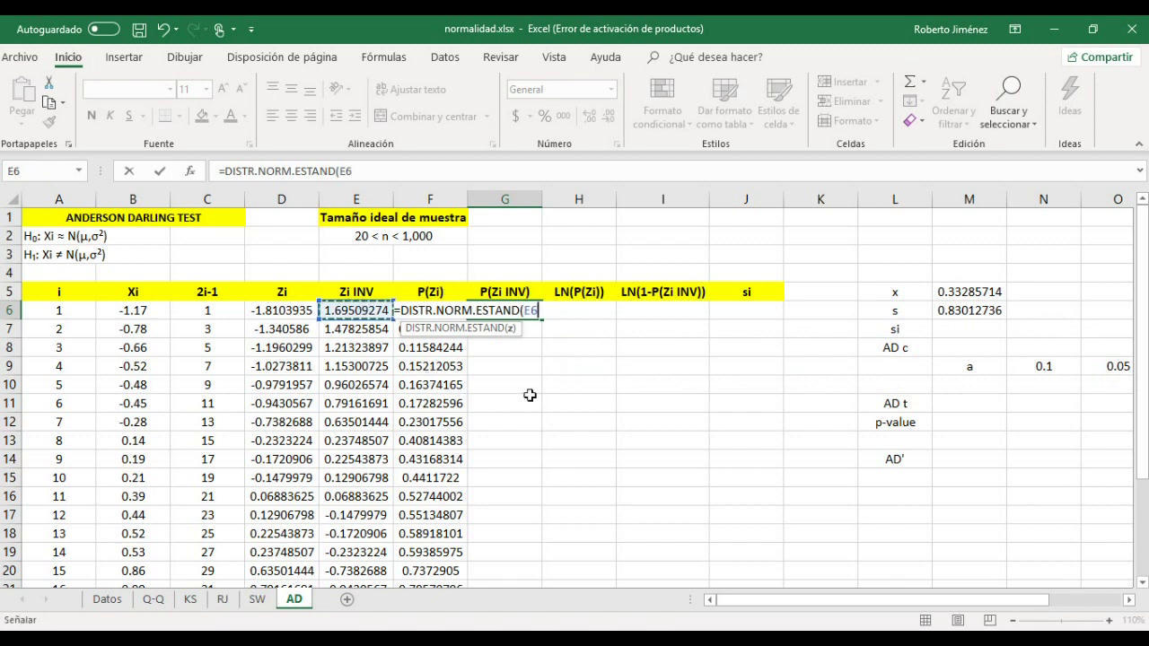
type(")")
key("Return")
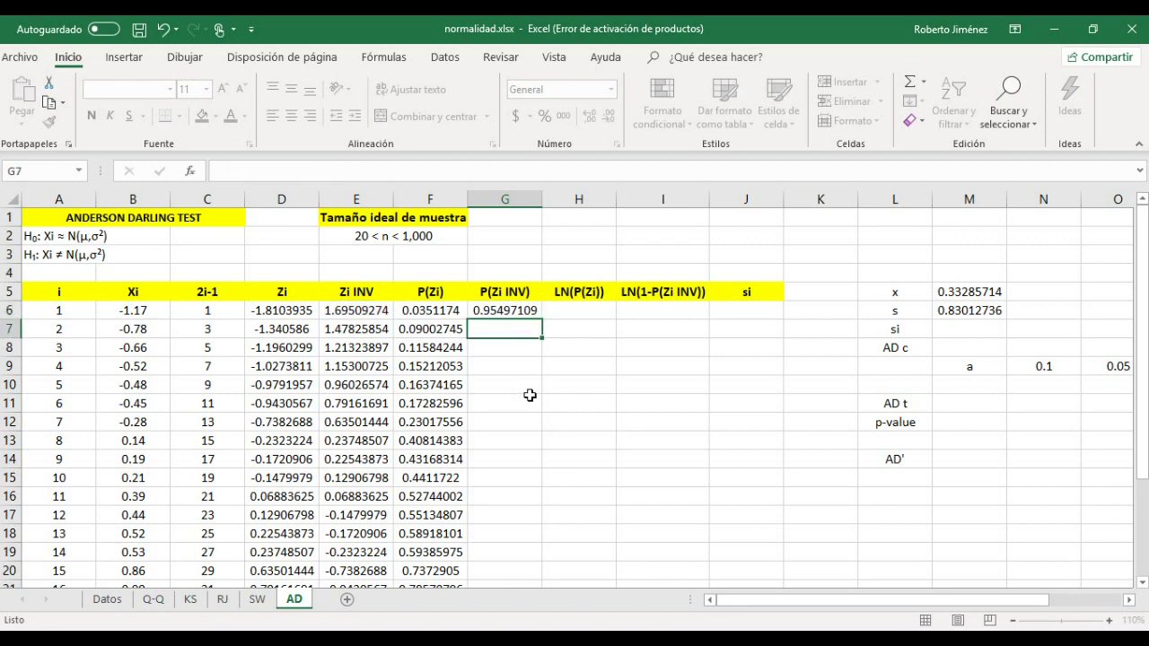
key("Up")
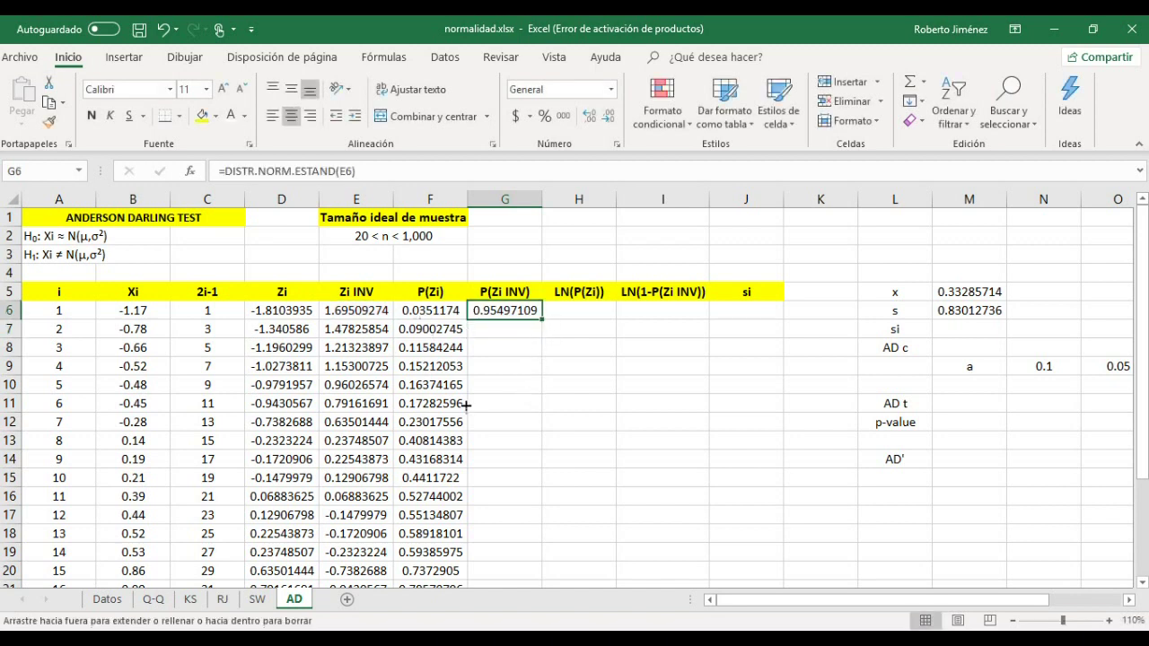
double_click(542, 321)
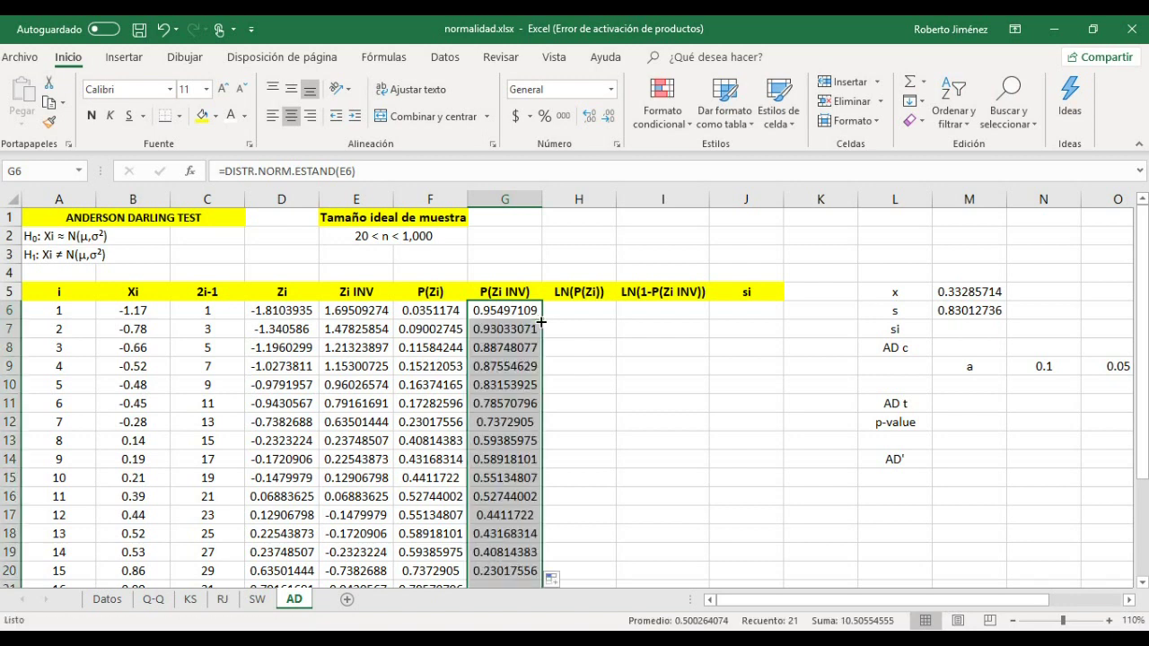
Step: Check the copied P(Zi INV) formulas from the top to the bottom of the column
left_click(420, 311)
left_click(419, 332)
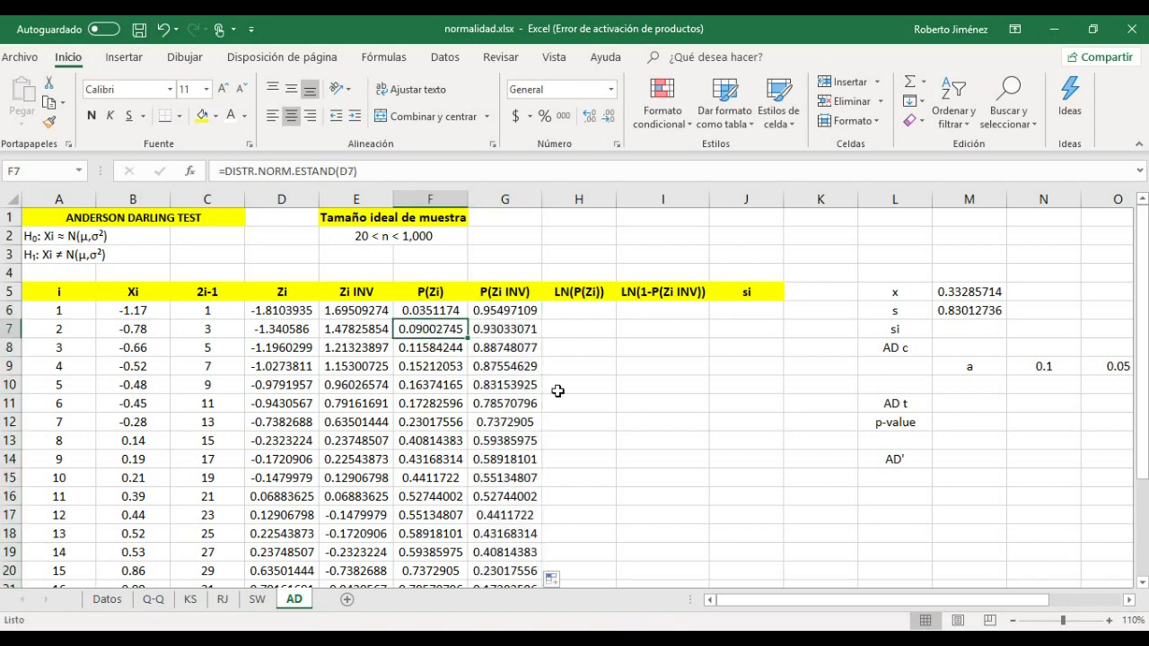
scroll(561, 381, "down", 1)
scroll(561, 381, "down", 3)
scroll(562, 383, "down", 1)
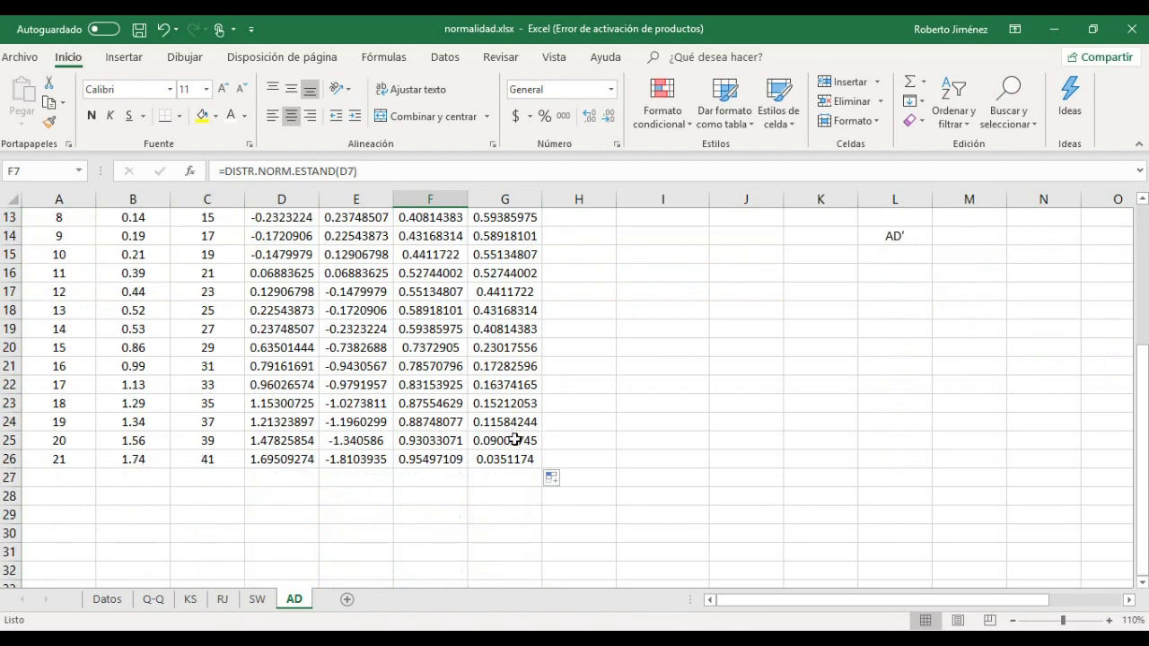
left_click(515, 440)
left_click(504, 460)
scroll(569, 423, "up", 4)
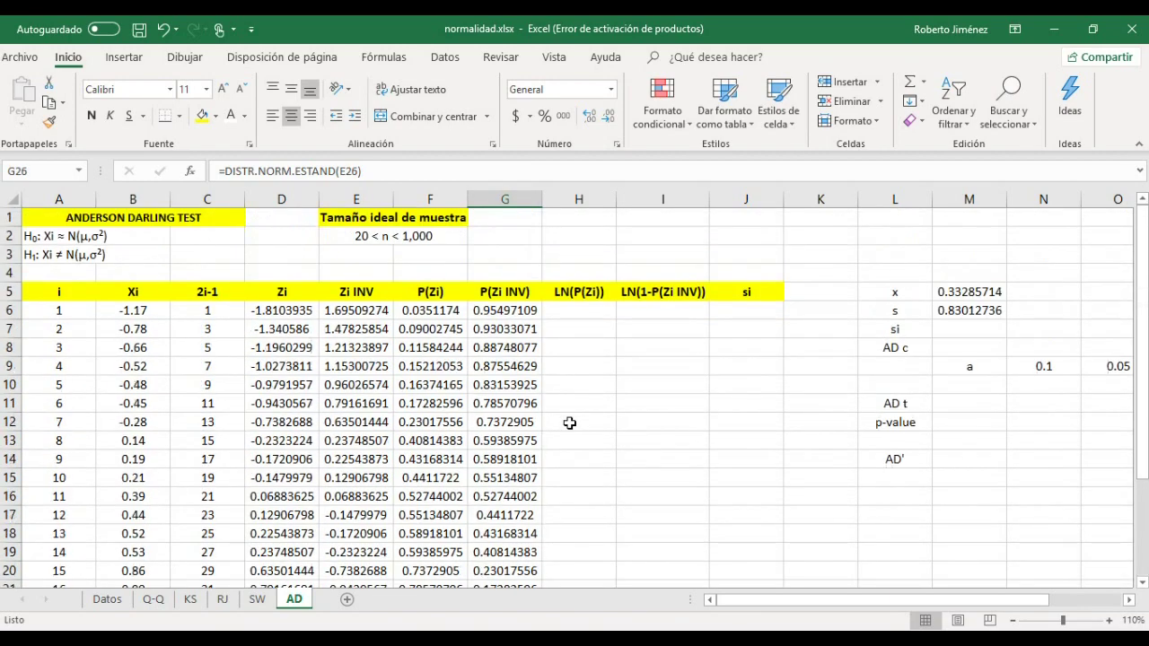
left_click(583, 312)
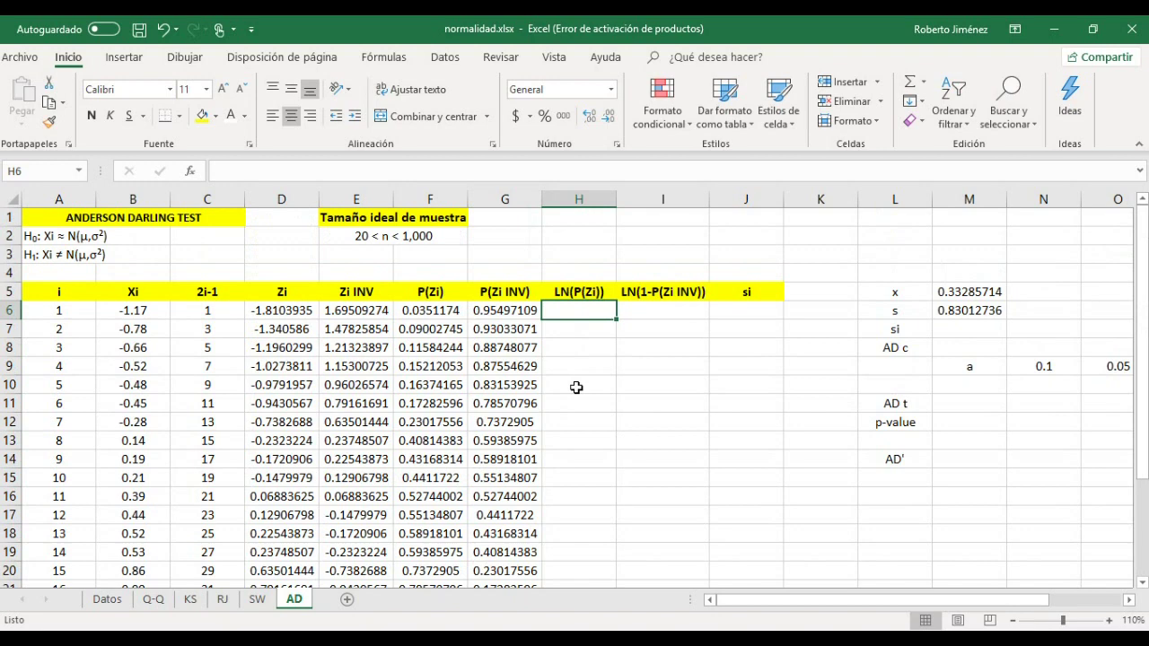
Step: Enter =LN(F6) in H6 and copy it down to H26
type("=ln(")
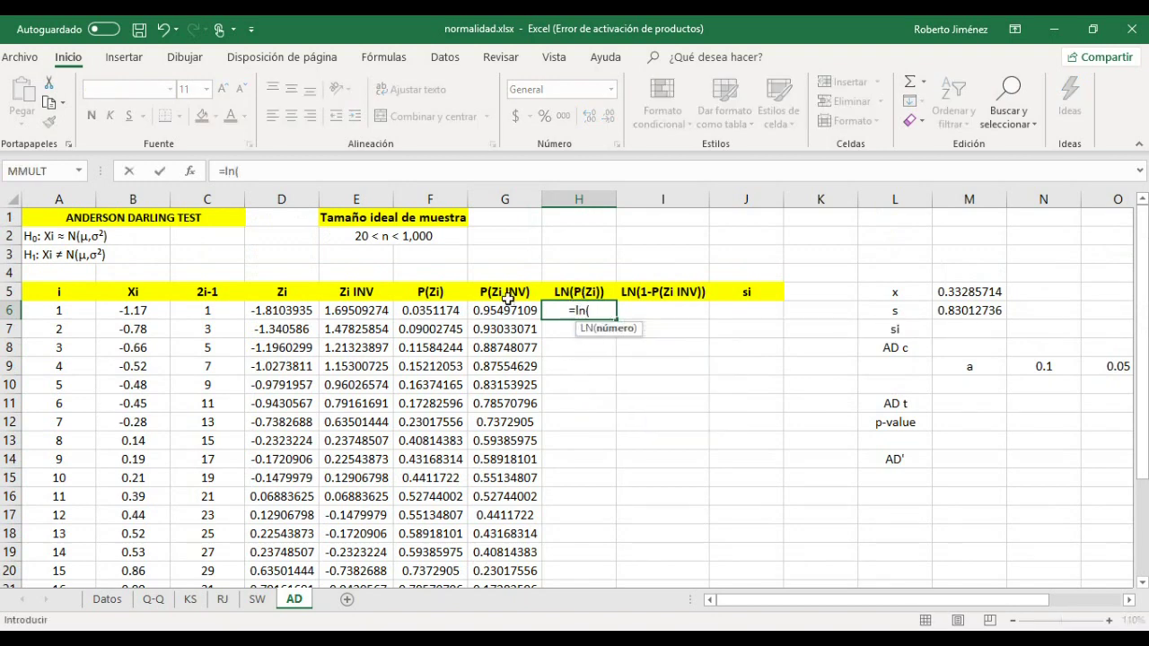
left_click(443, 312)
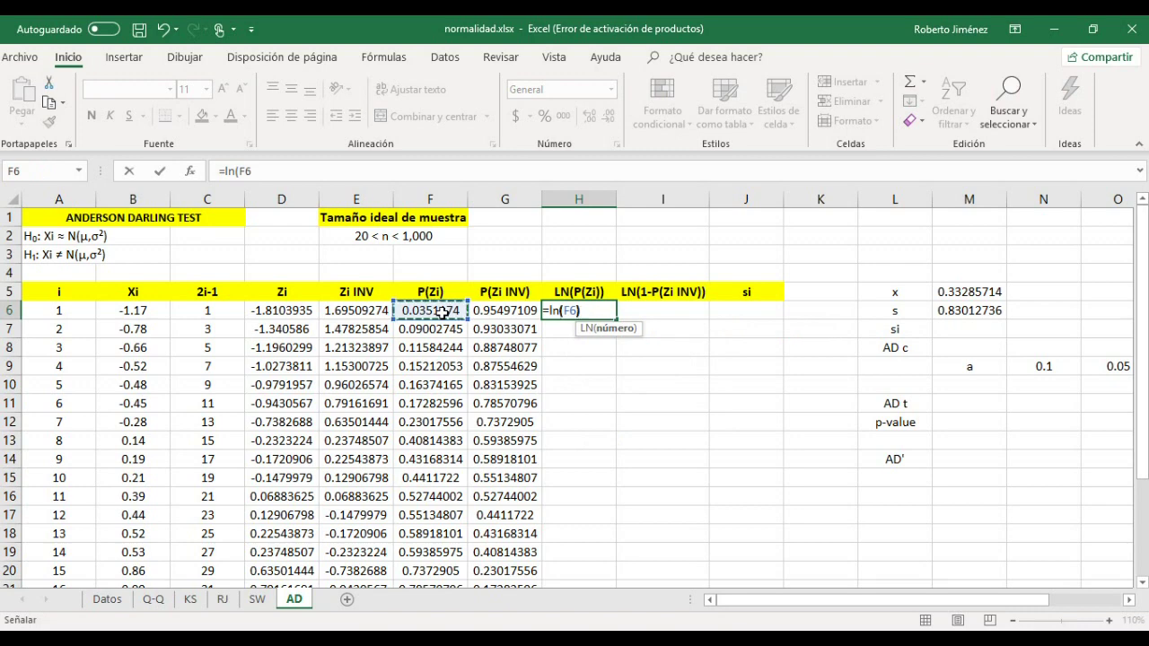
key("ctrl+Return")
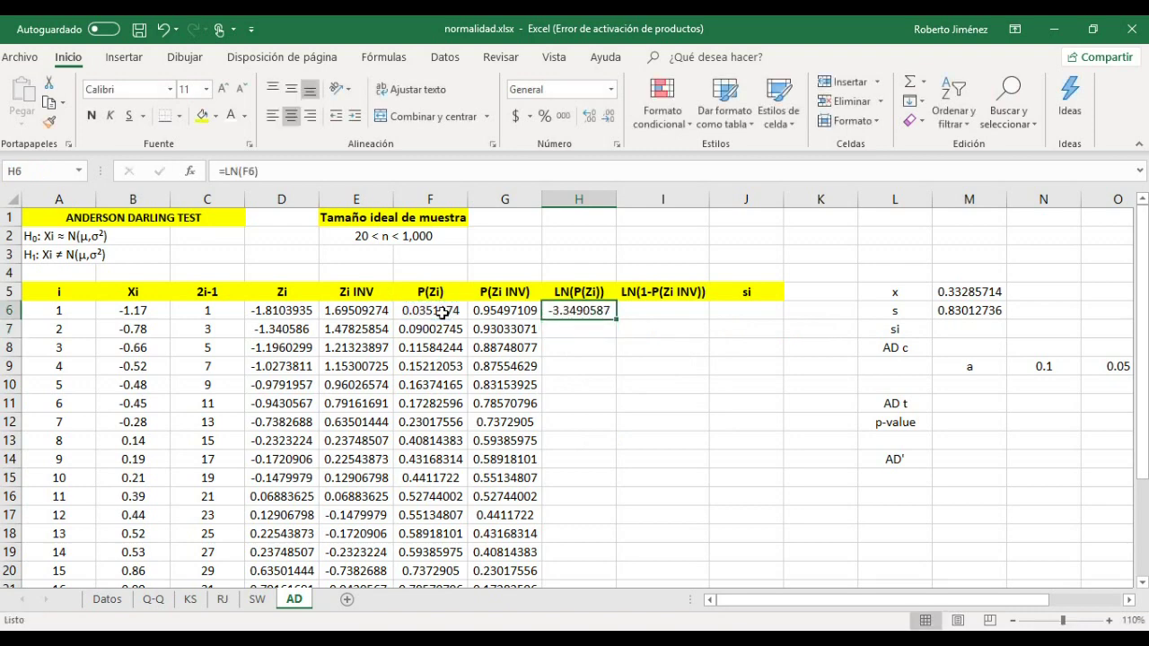
double_click(617, 319)
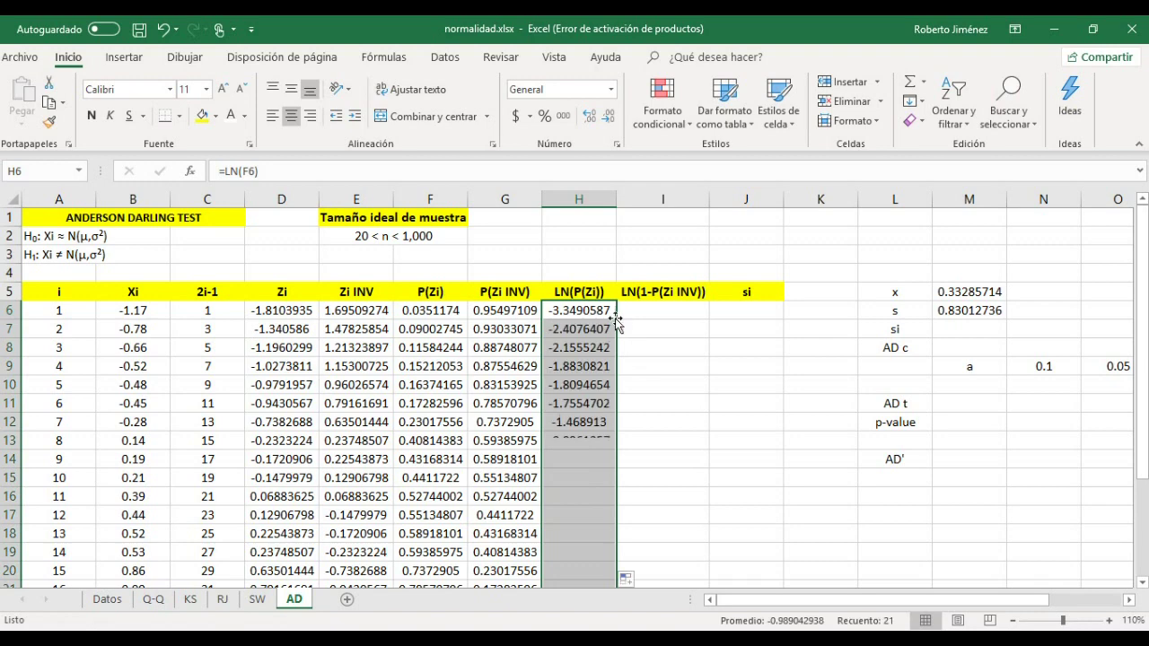
left_click(662, 315)
type("=")
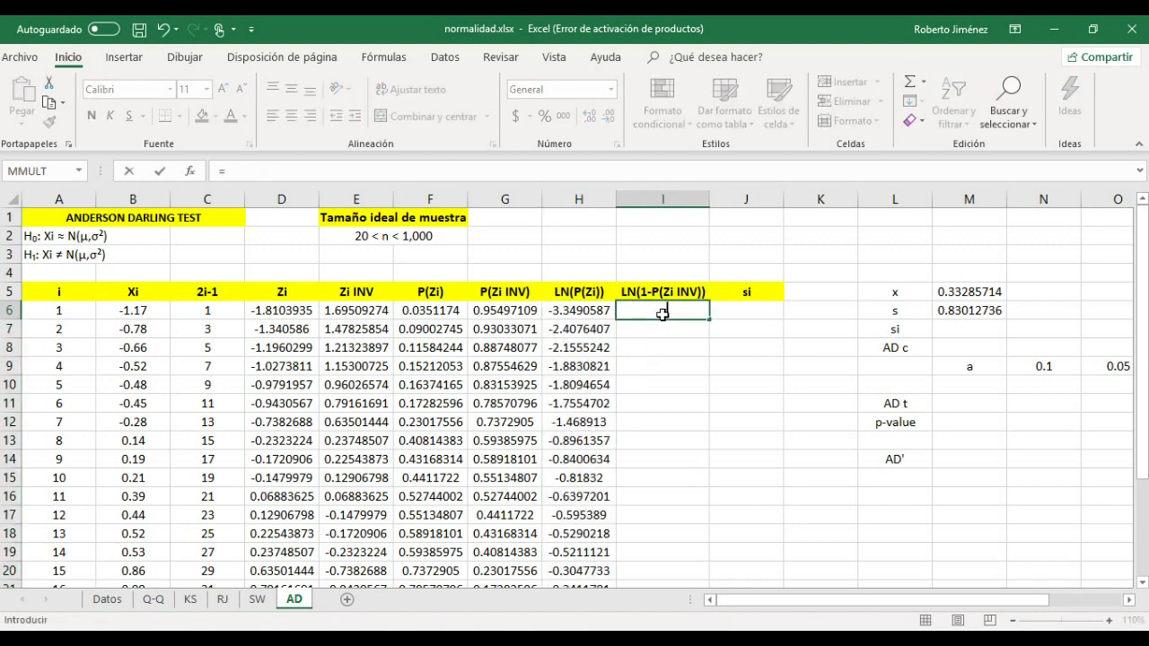
type("ln(")
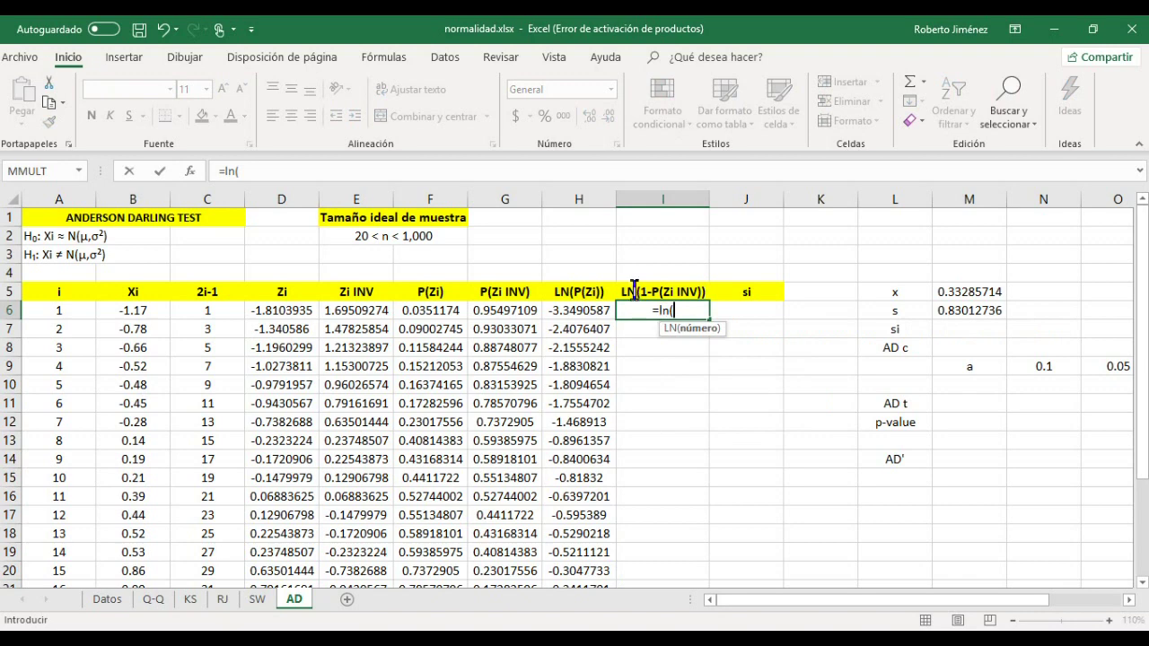
type("1-")
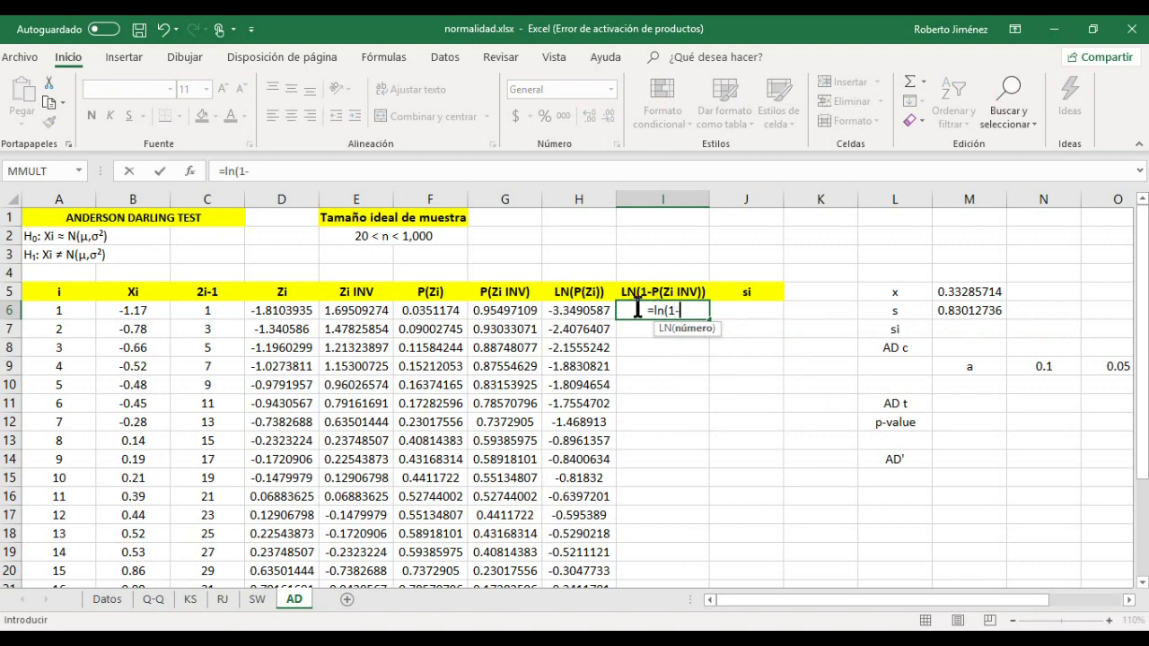
Step: Complete =LN(1-G6) in I6 and fill it down to I26
left_click(506, 312)
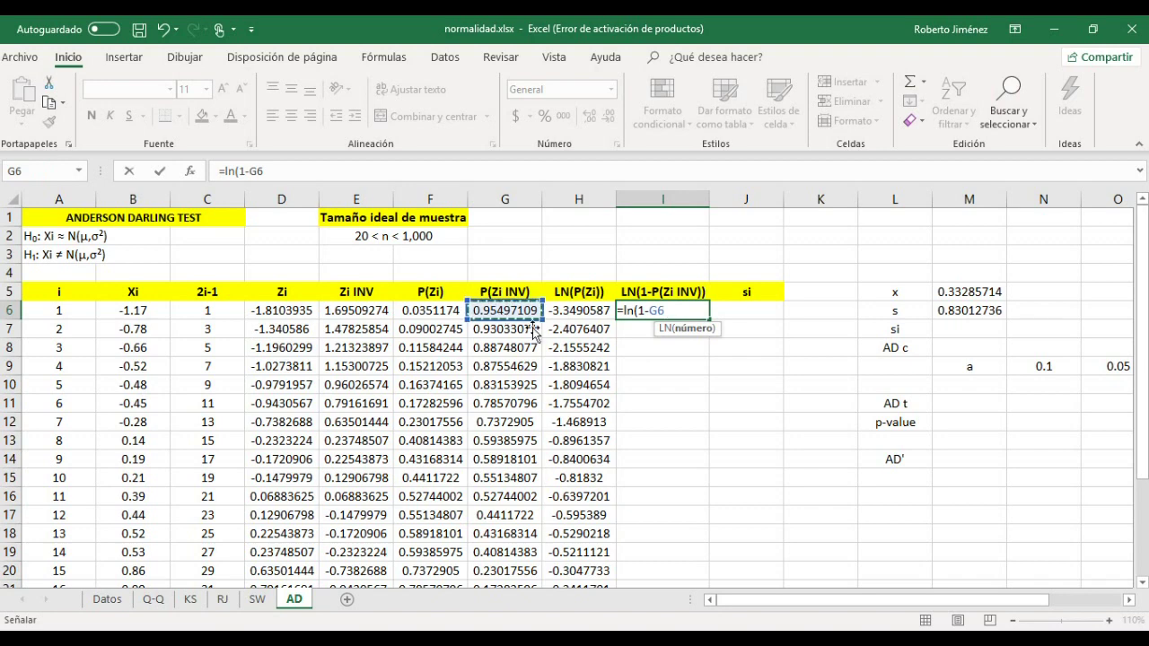
type(")")
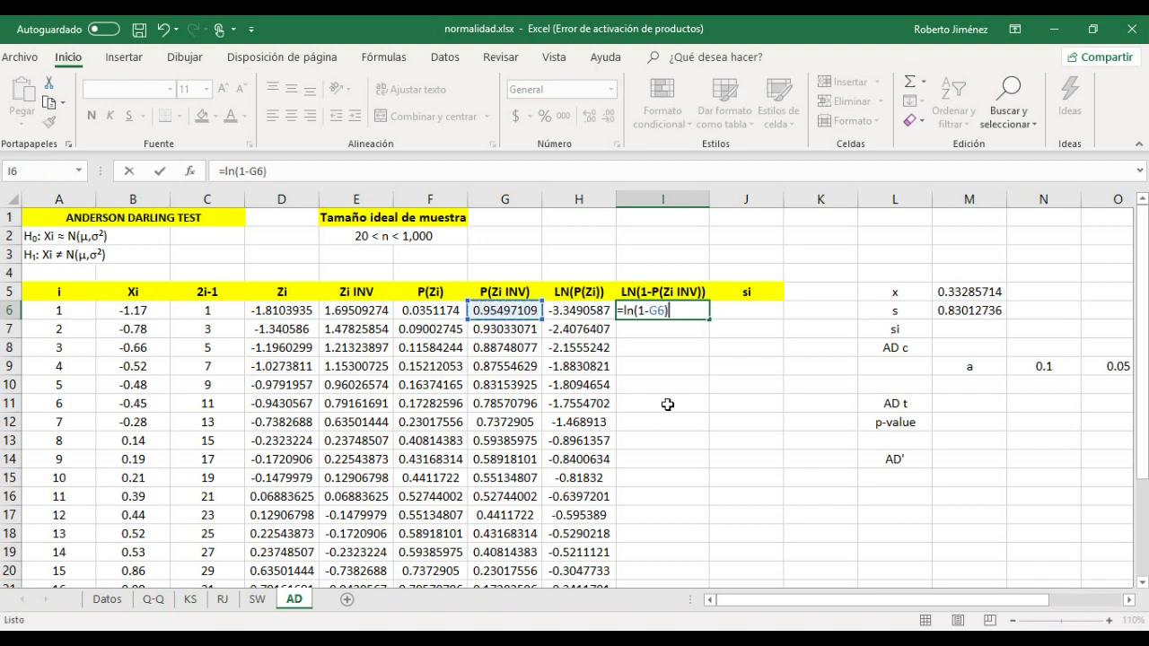
key("Return")
key("Up")
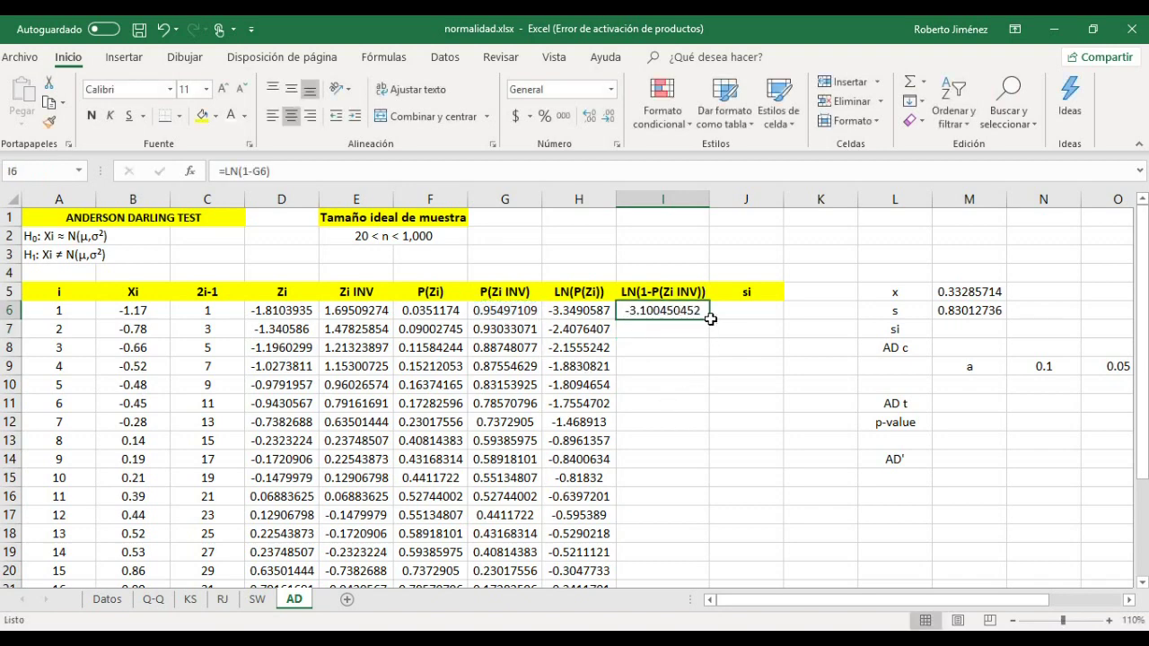
double_click(709, 319)
scroll(663, 456, "down", 3)
scroll(663, 457, "up", 4)
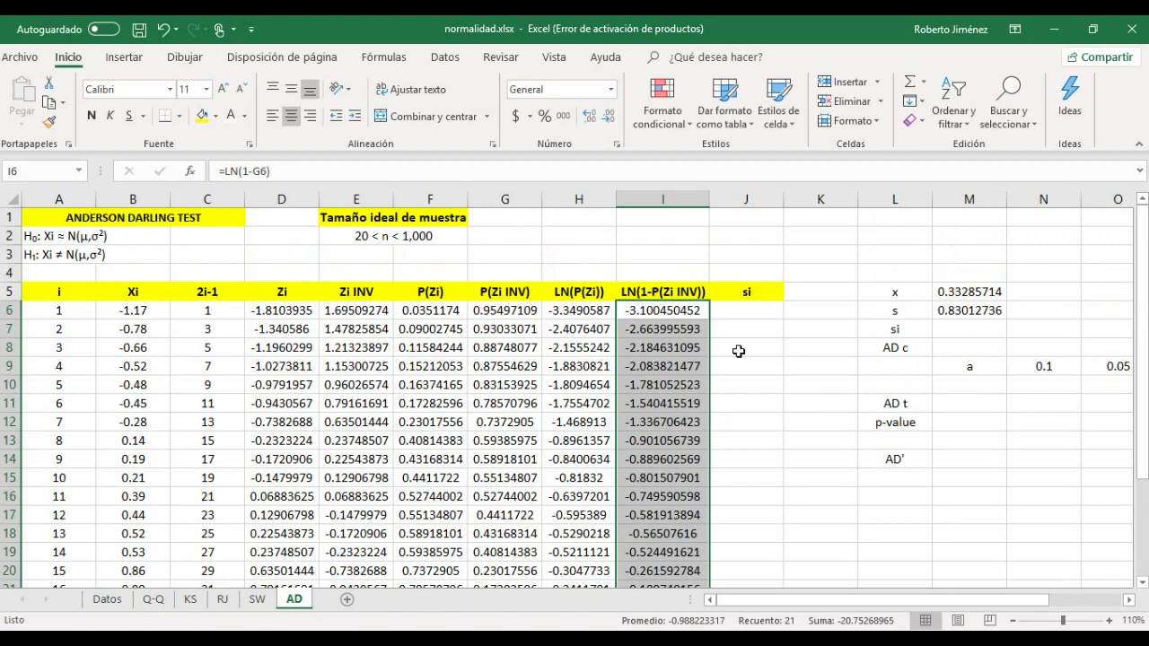
left_click(753, 314)
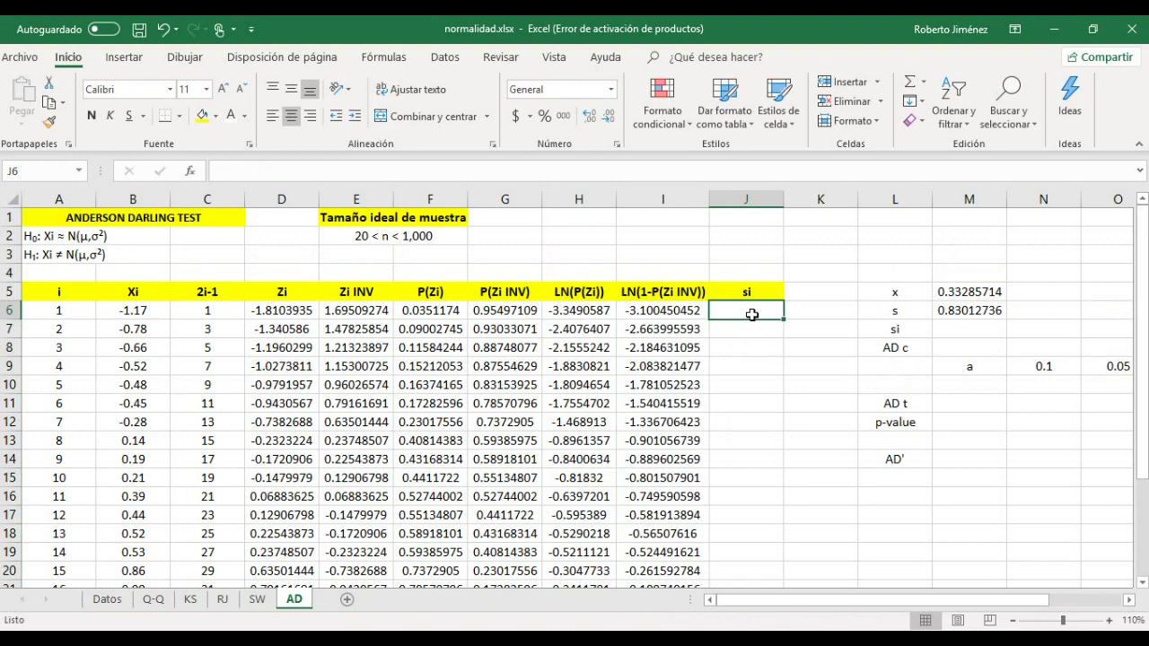
Step: Build the formula =(1/21)*C6*(H6+I6) in J6
type("=")
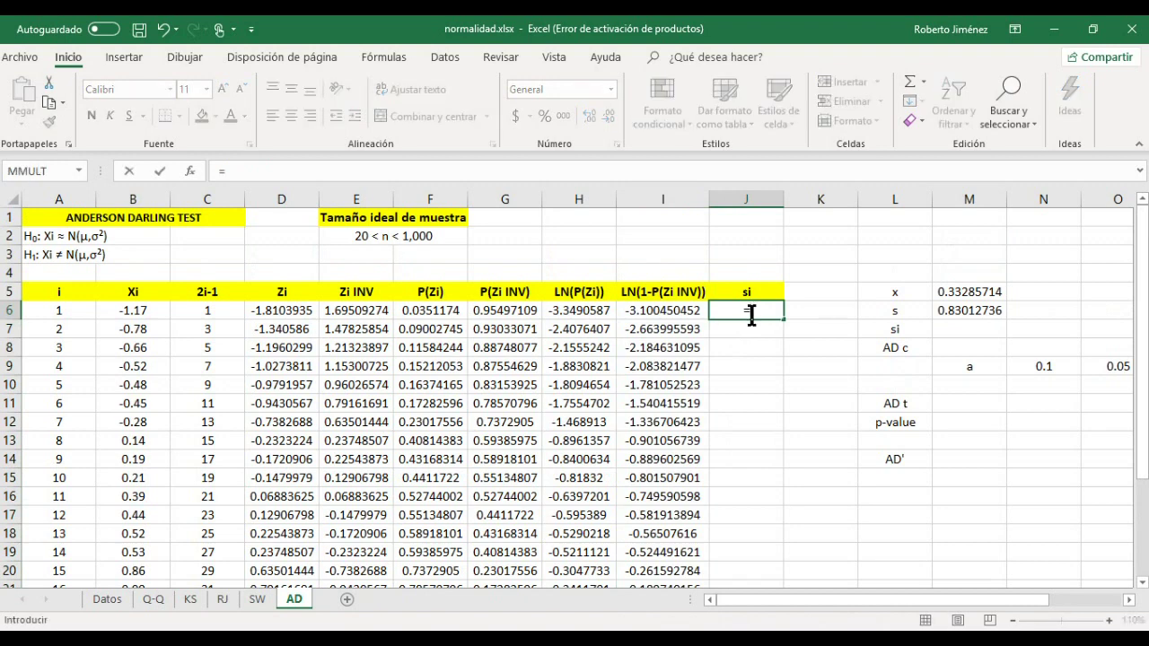
type("(1/")
type("21)*")
left_click(221, 309)
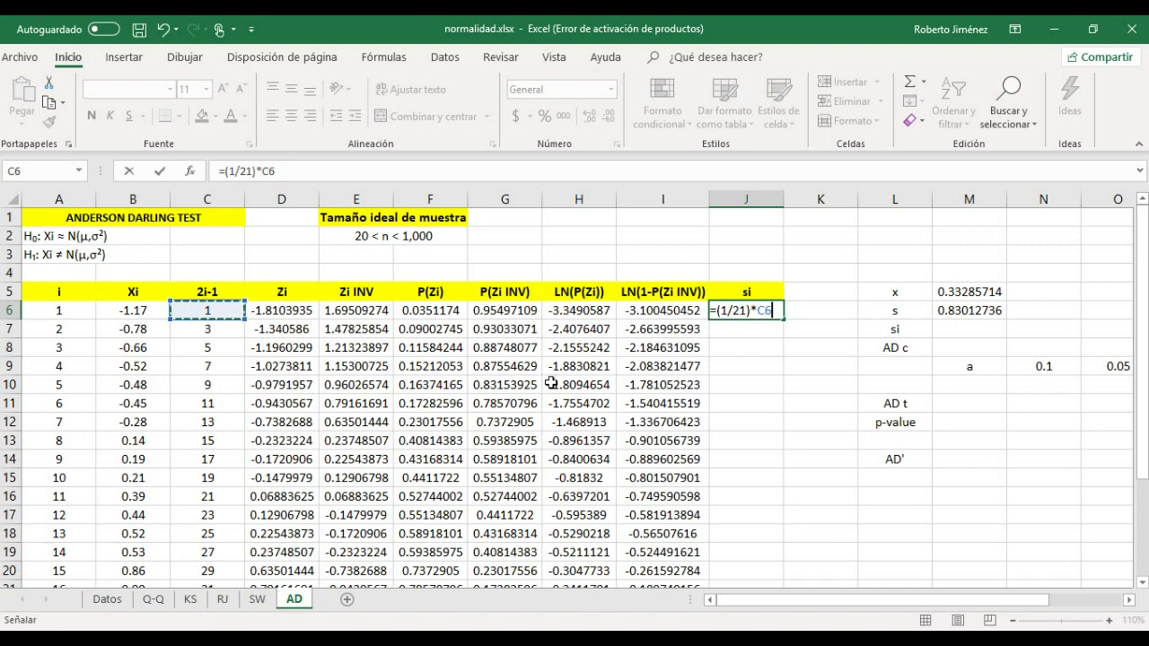
type("*")
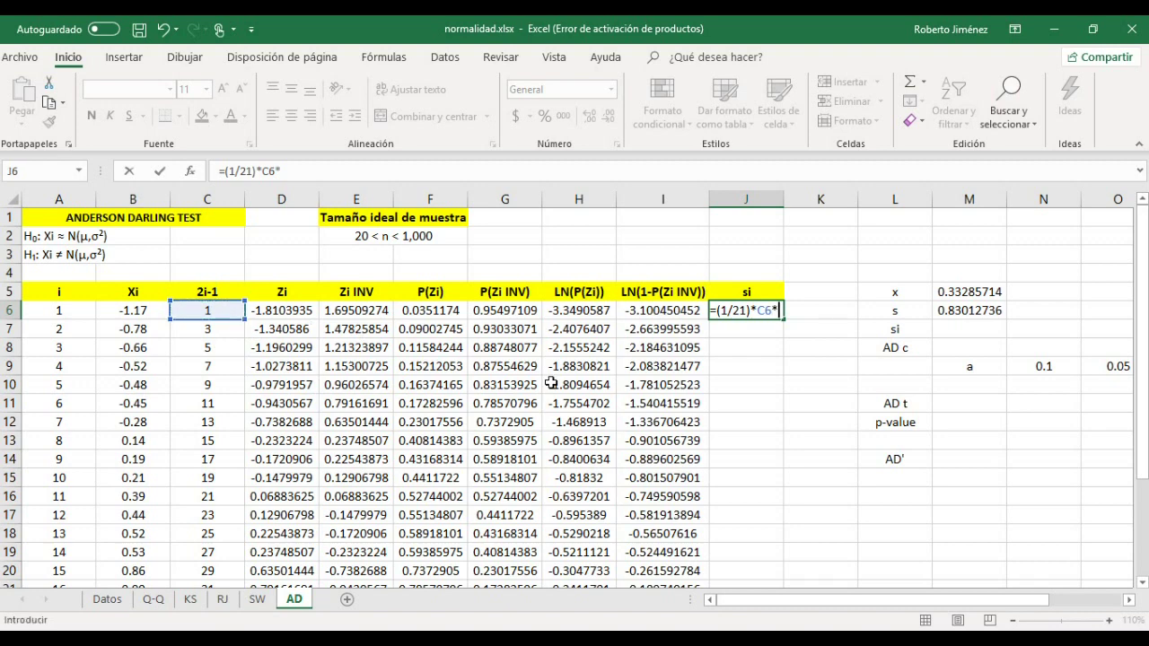
left_click(587, 310)
type("+")
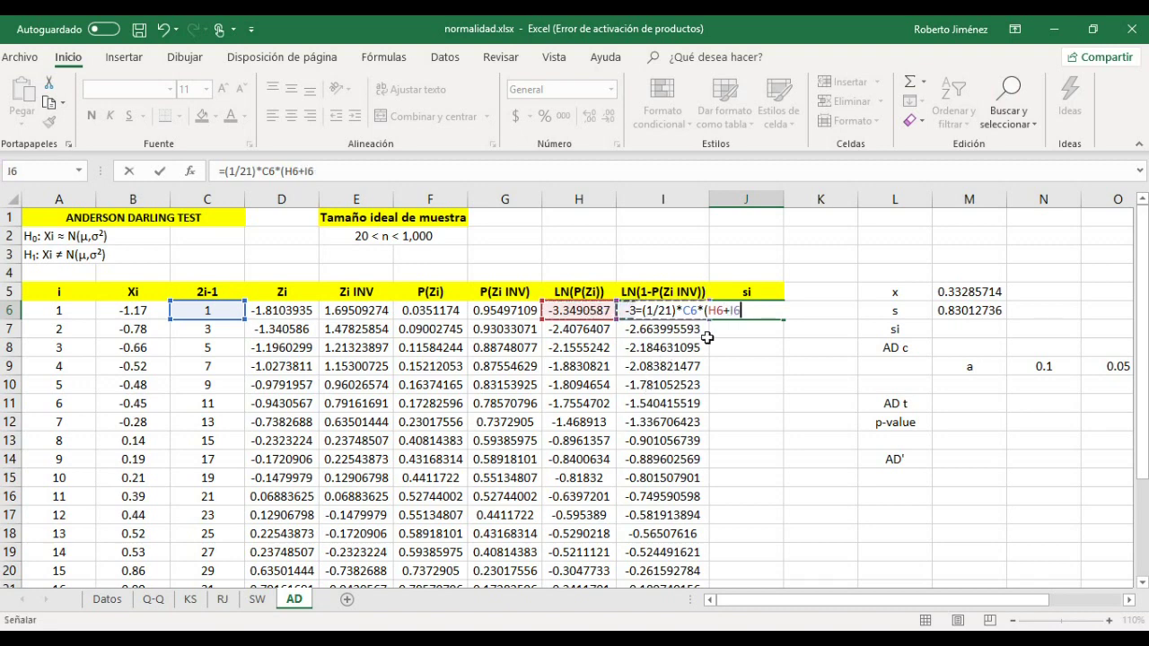
left_click(659, 309)
type(")")
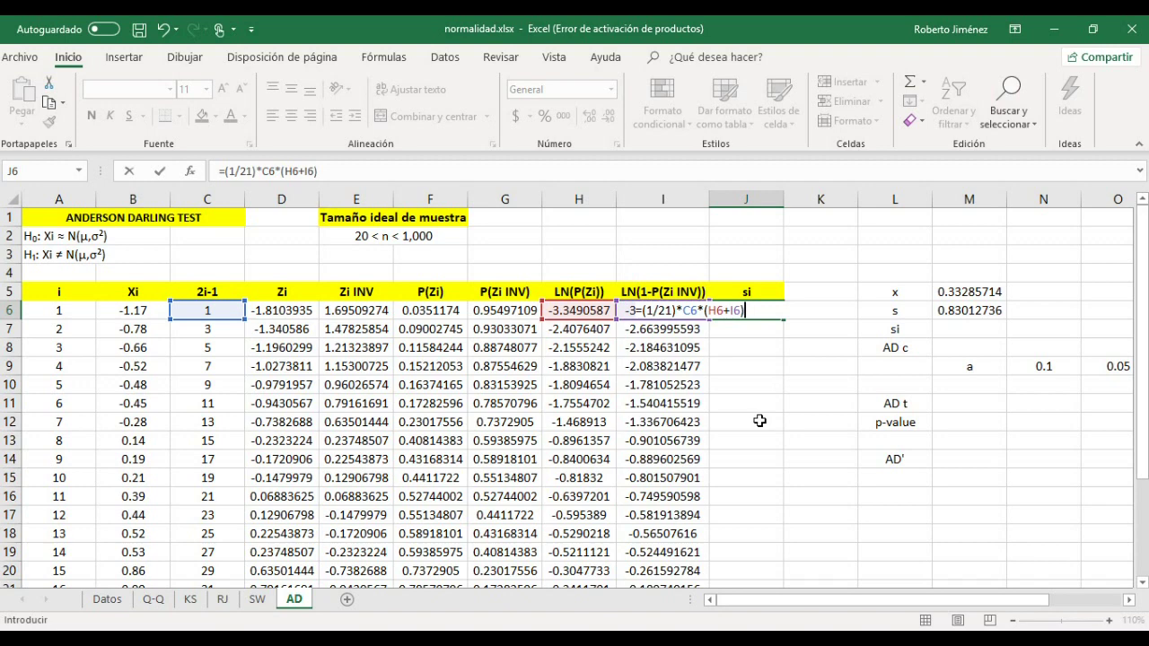
key("ctrl+Return")
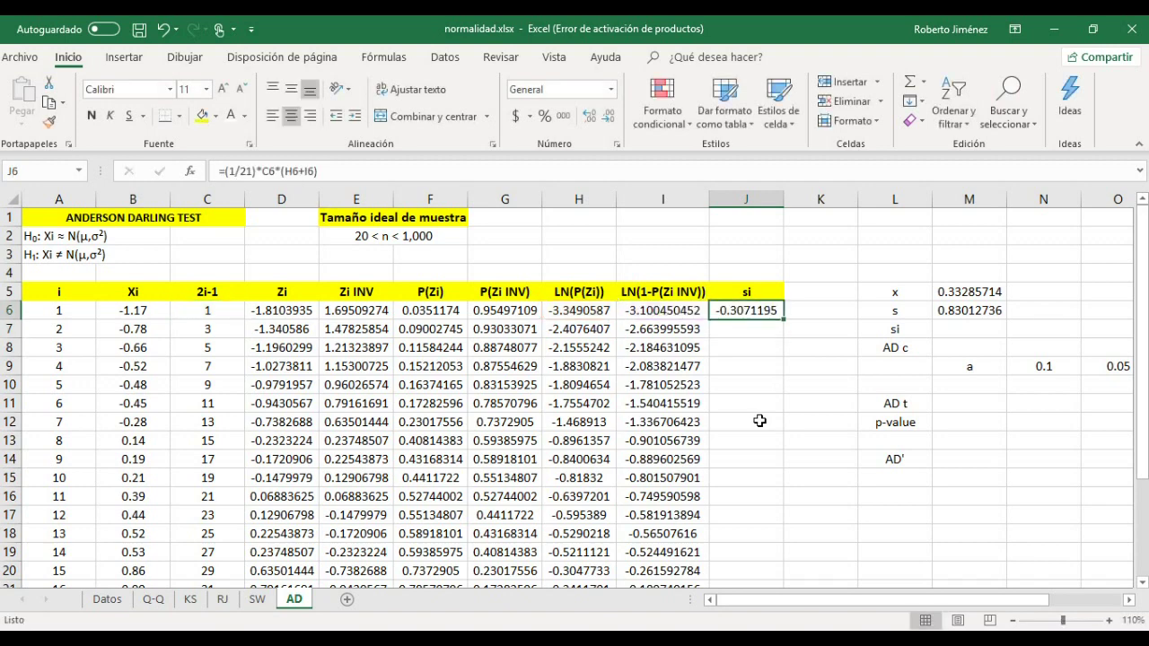
Step: Copy the si formula down to J26 and scroll through the results
double_click(784, 322)
scroll(750, 425, "down", 2)
scroll(751, 424, "down", 1)
scroll(751, 423, "up", 2)
scroll(751, 422, "up", 2)
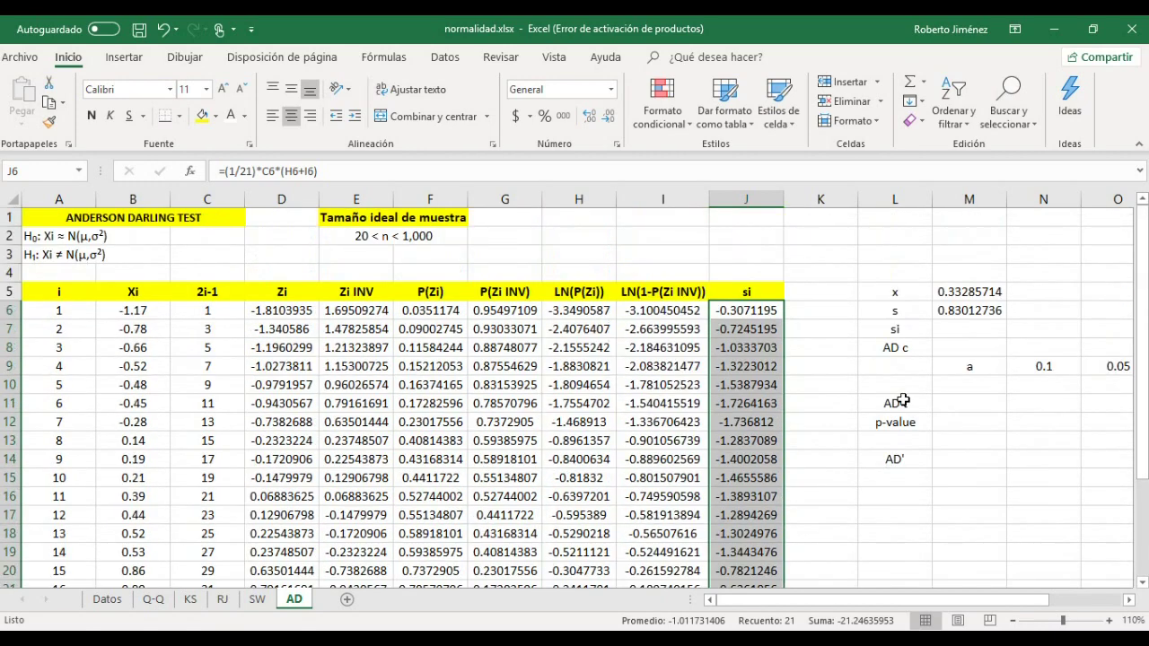
left_click(957, 333)
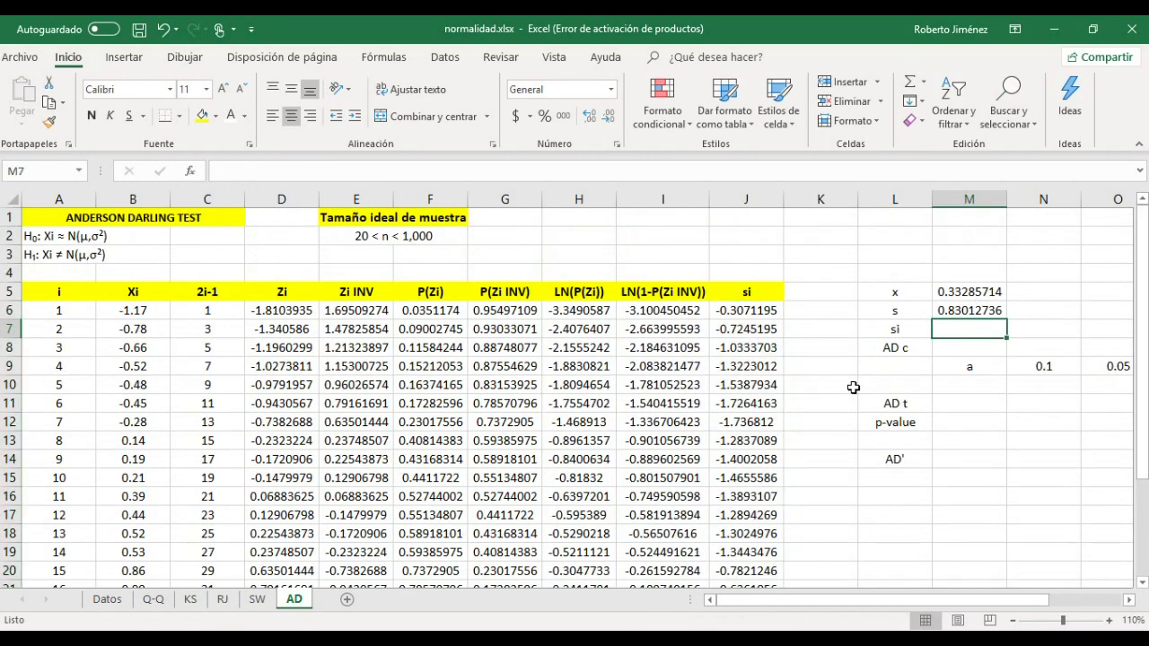
Step: Enter =SUMA(J6:J26) in M7 beside the si label
key("Left")
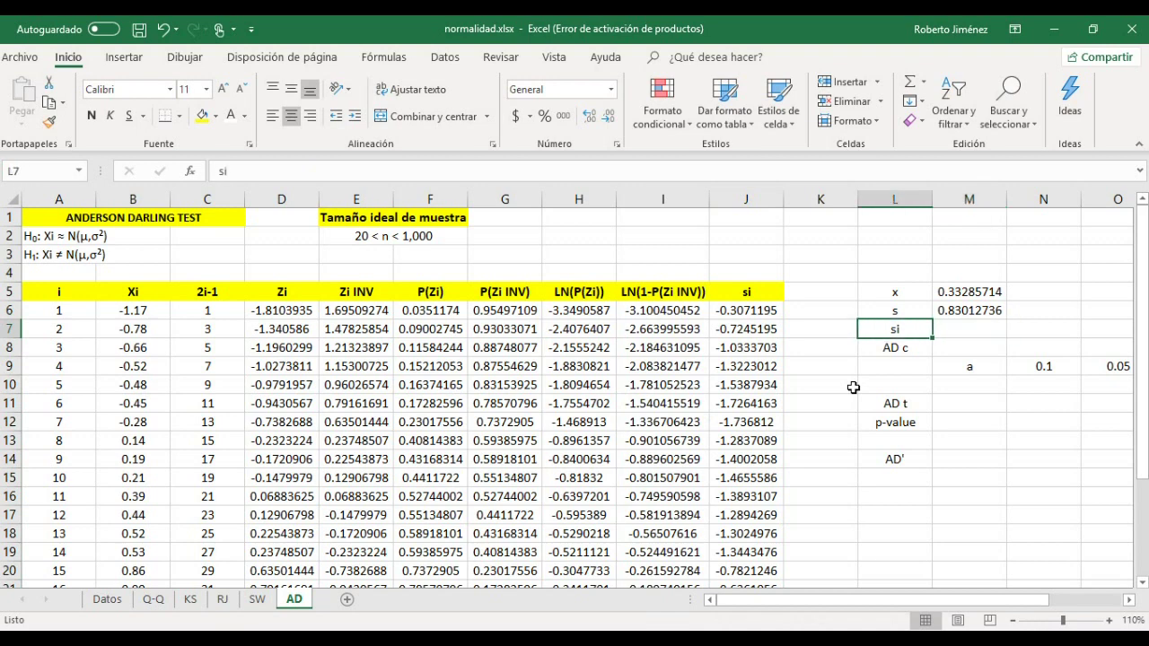
key("Left")
key("Left")
key("Up")
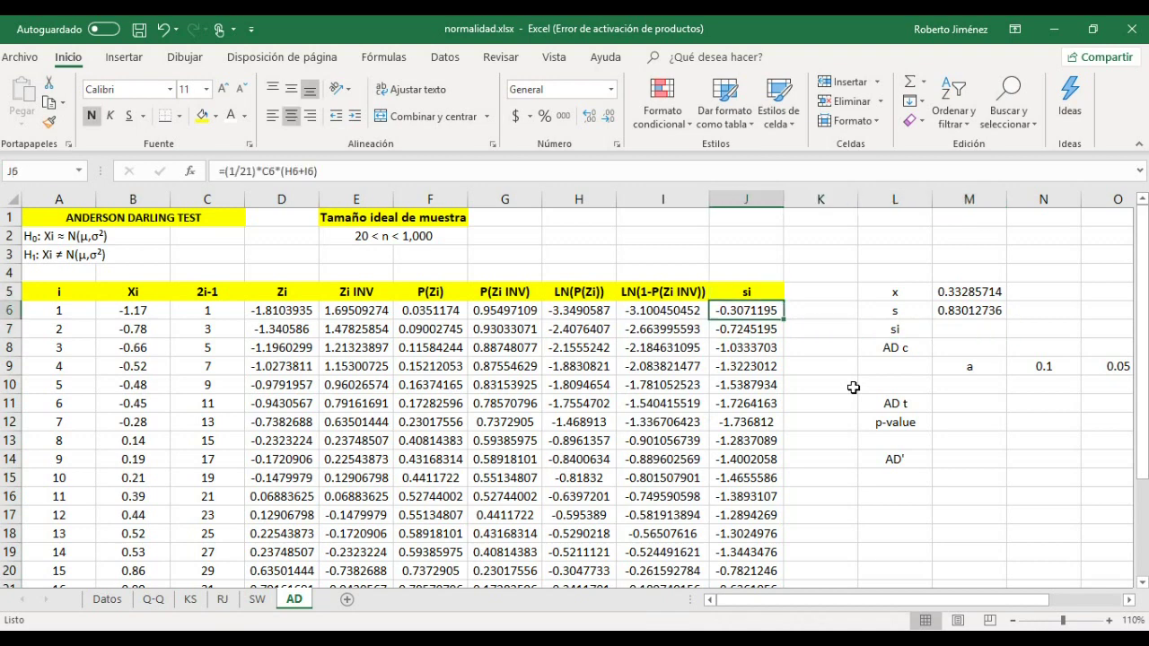
key("Down")
key("Right")
key("Right")
key("Right")
key("Right")
key("Right")
key("Left")
key("Left")
type("=suma(")
key("Left")
key("Left")
key("Left")
key("Up")
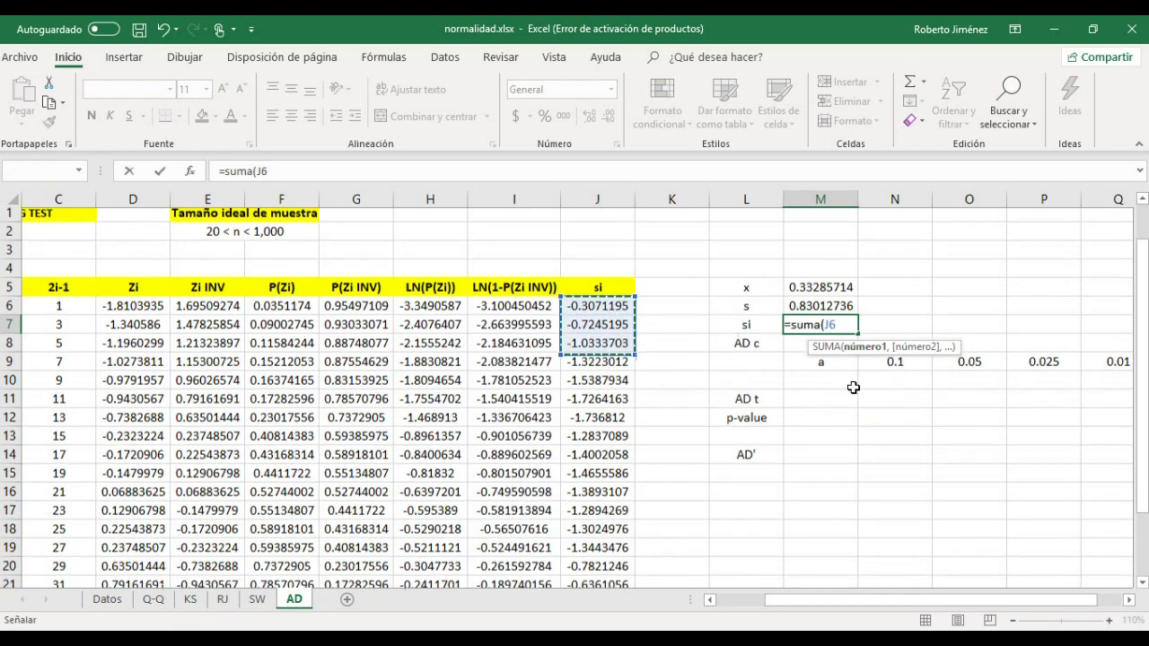
key("ctrl+shift+Down")
key("ctrl+Return")
Step: Review the si total of -21.24636 and move to the cell beside AD c
scroll(853, 387, "up", 2)
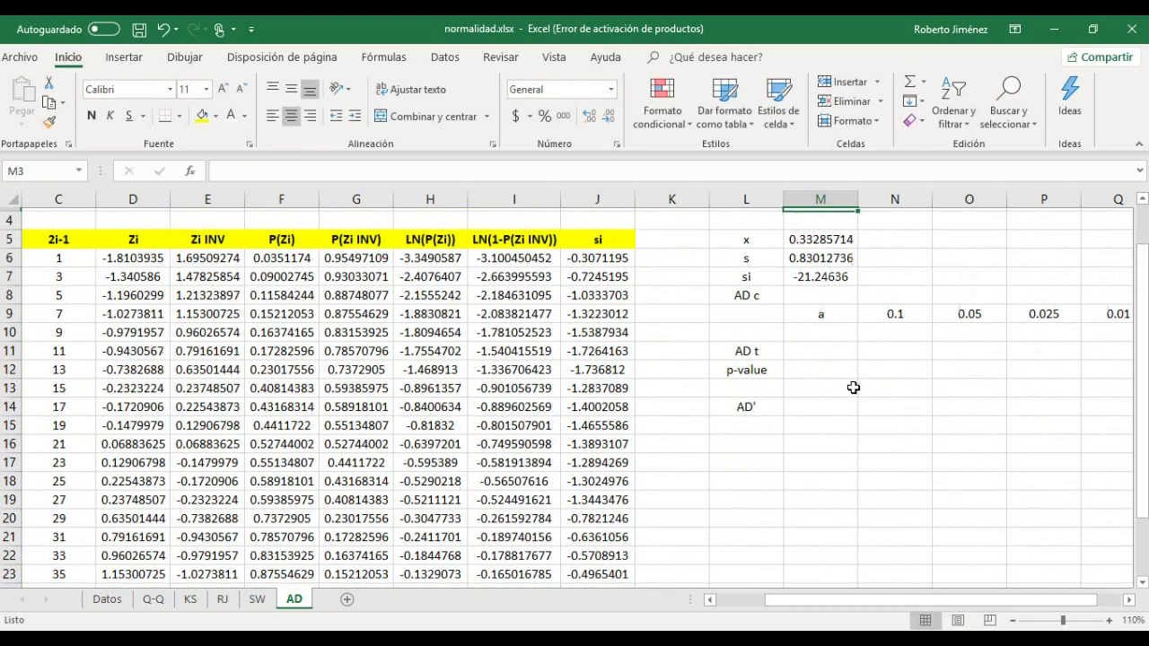
key("Up")
key("Down")
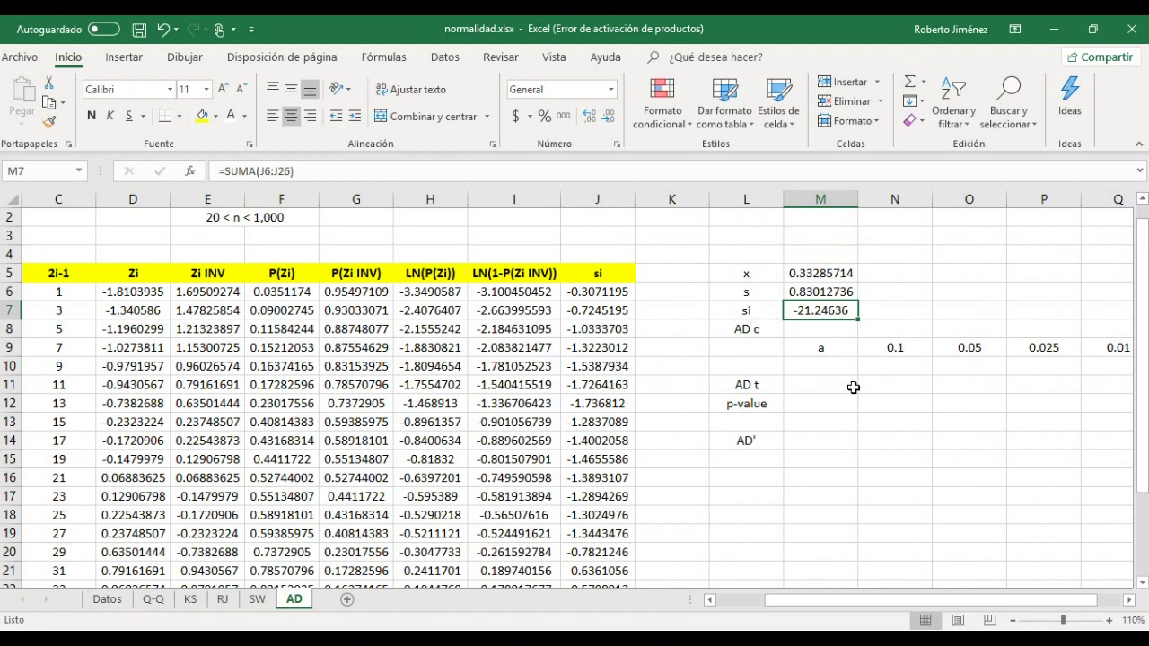
key("Left")
key("Right")
key("Left")
key("Right")
key("Left")
key("Right")
key("Down")
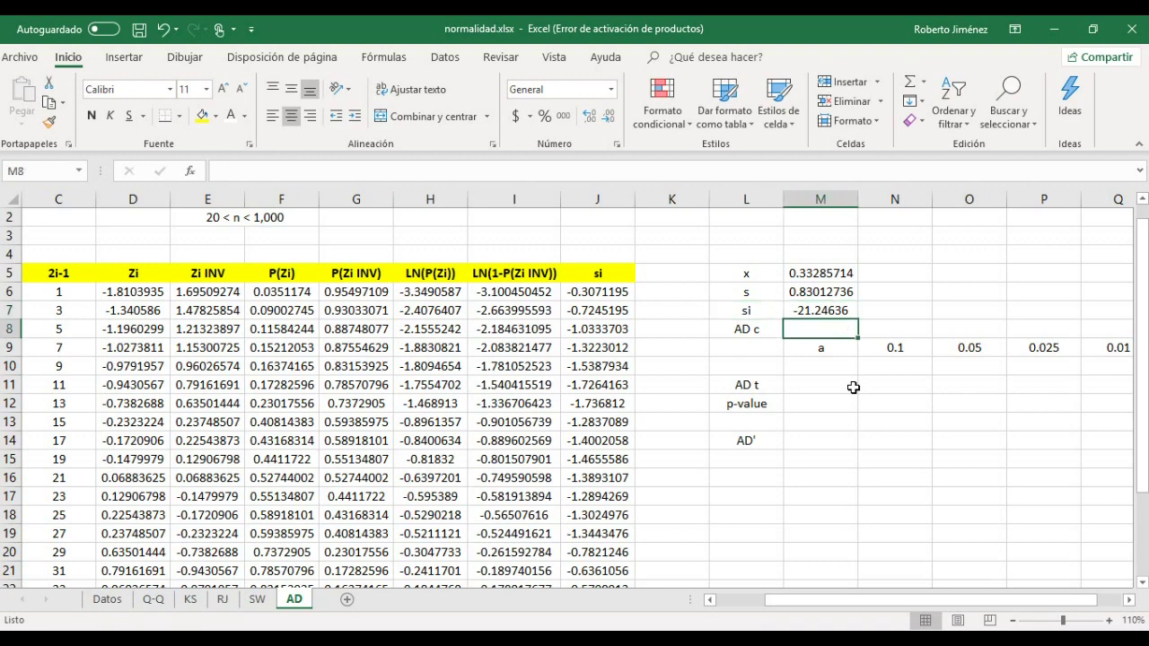
key("Right")
key("Right")
key("Right")
key("Right")
key("Right")
key("Left")
key("Left")
key("Left")
key("Left")
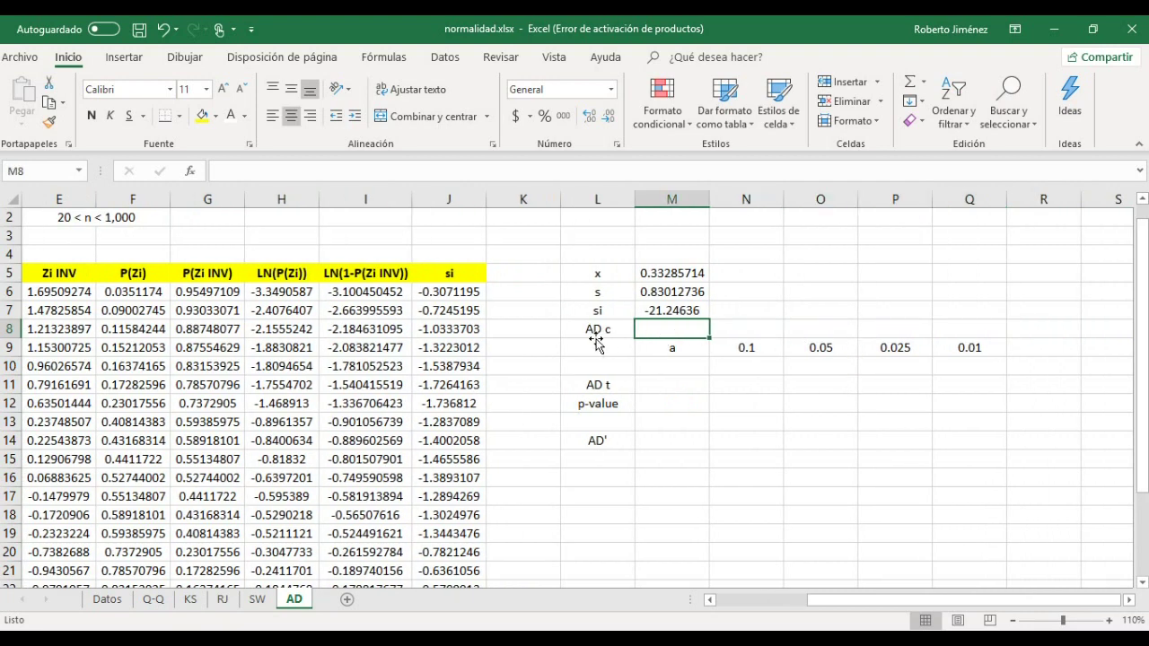
Step: Enter =-21-M7 in M8, giving AD c of 0.24635953
type("=")
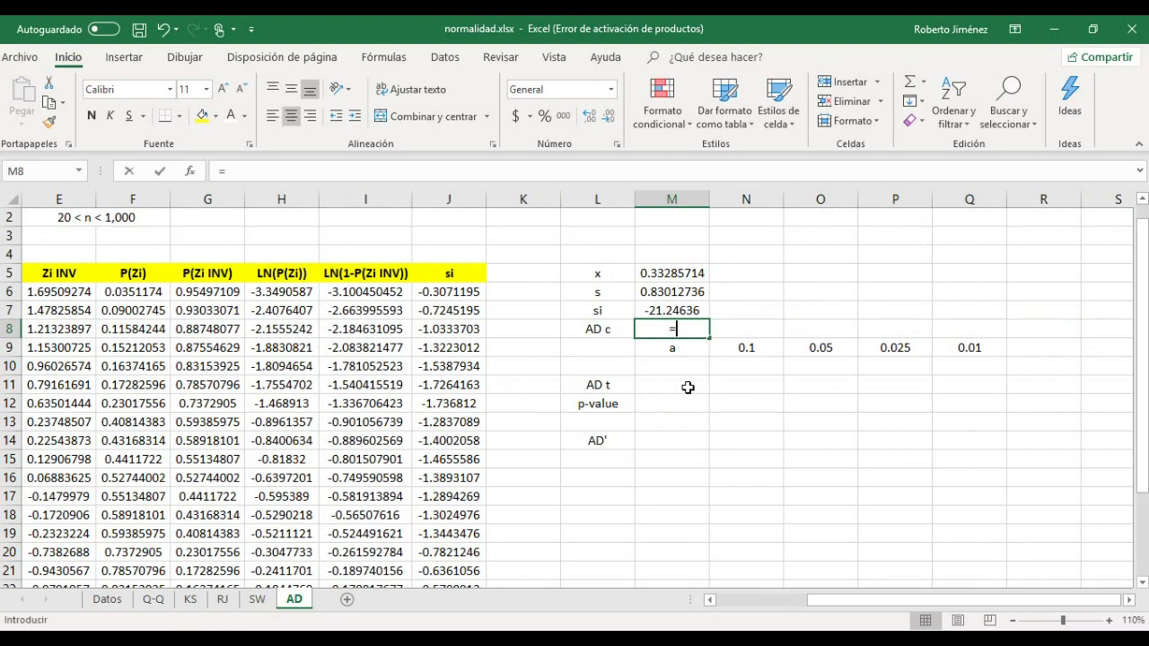
type("-21")
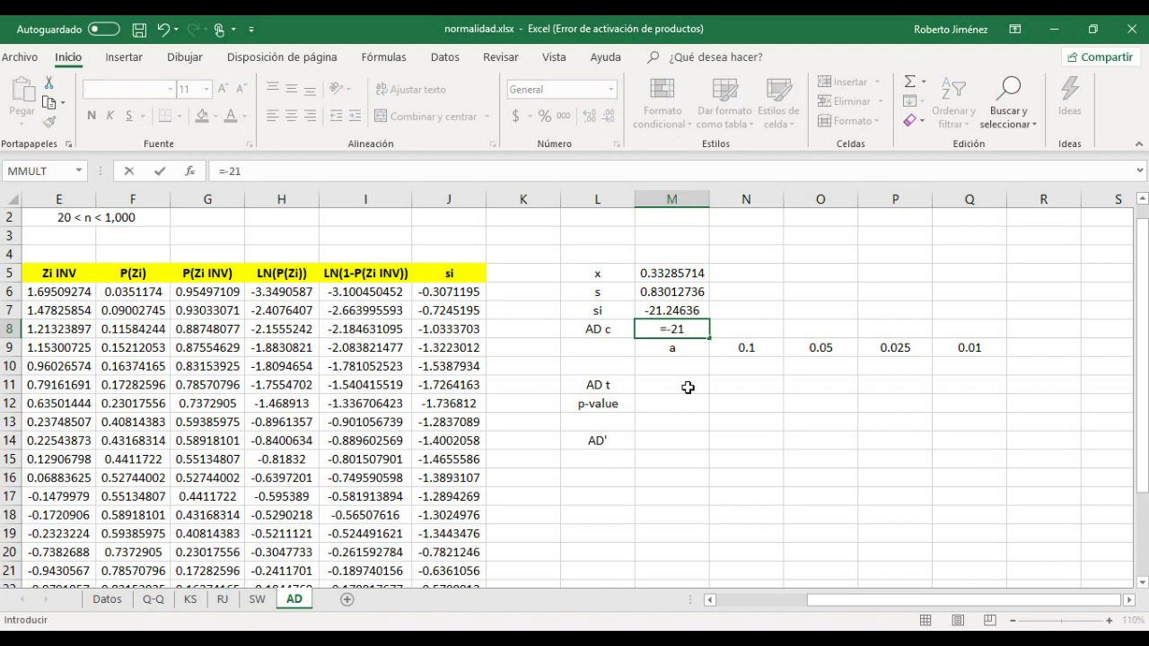
type("-")
left_click(685, 312)
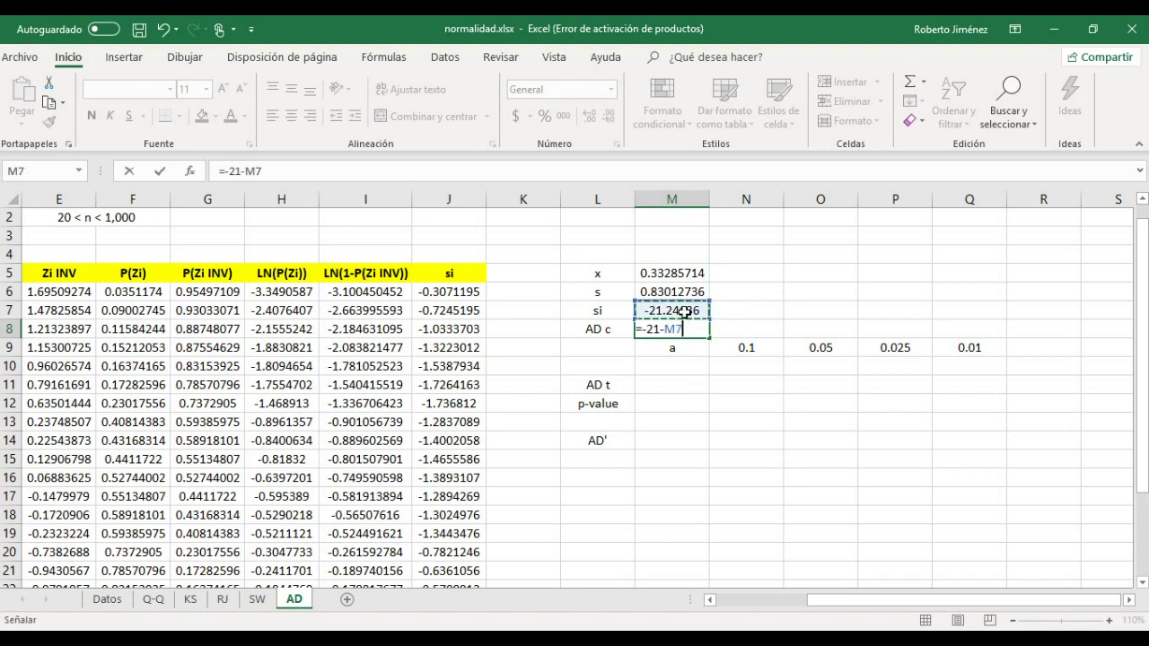
key("Return")
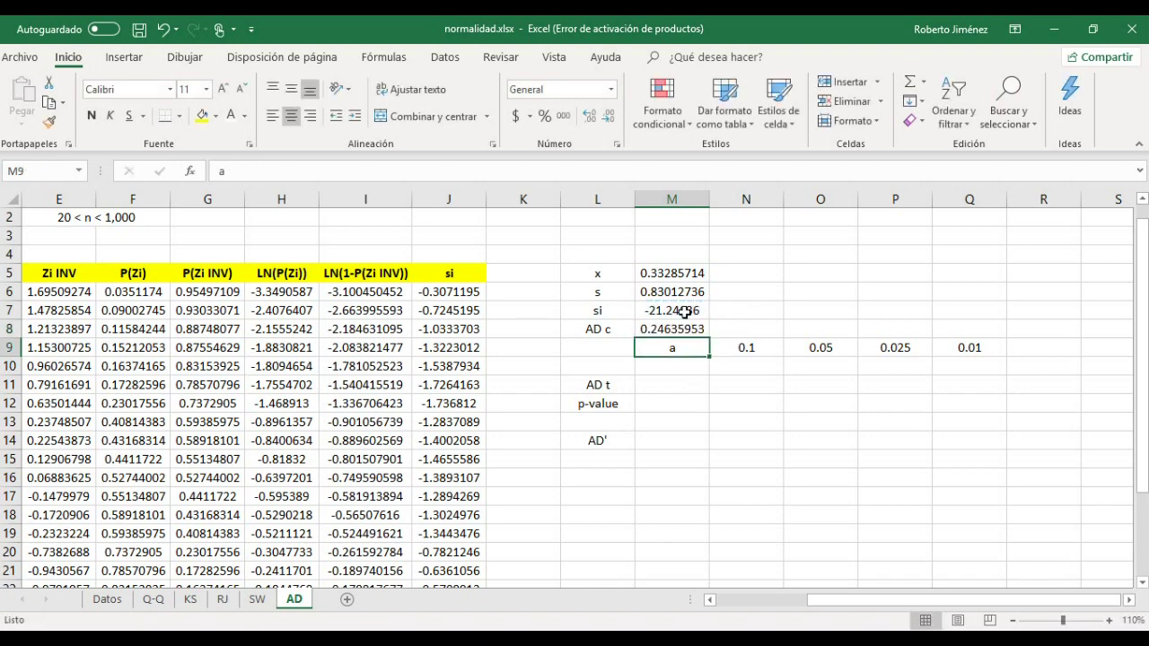
key("Up")
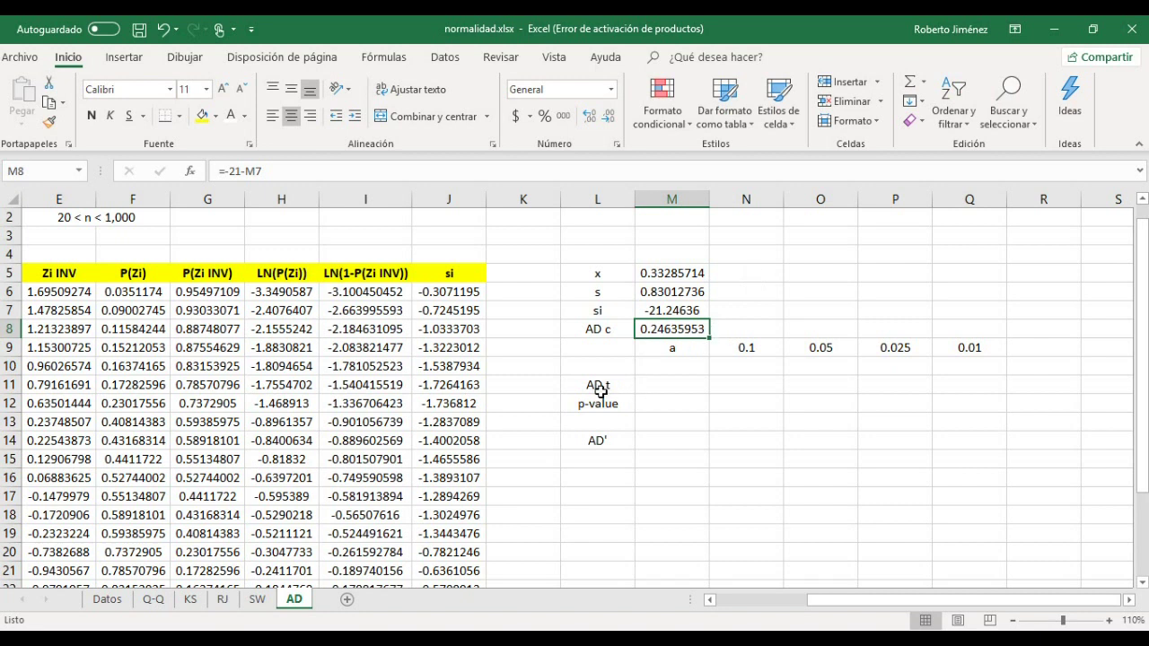
key("alt+Tab")
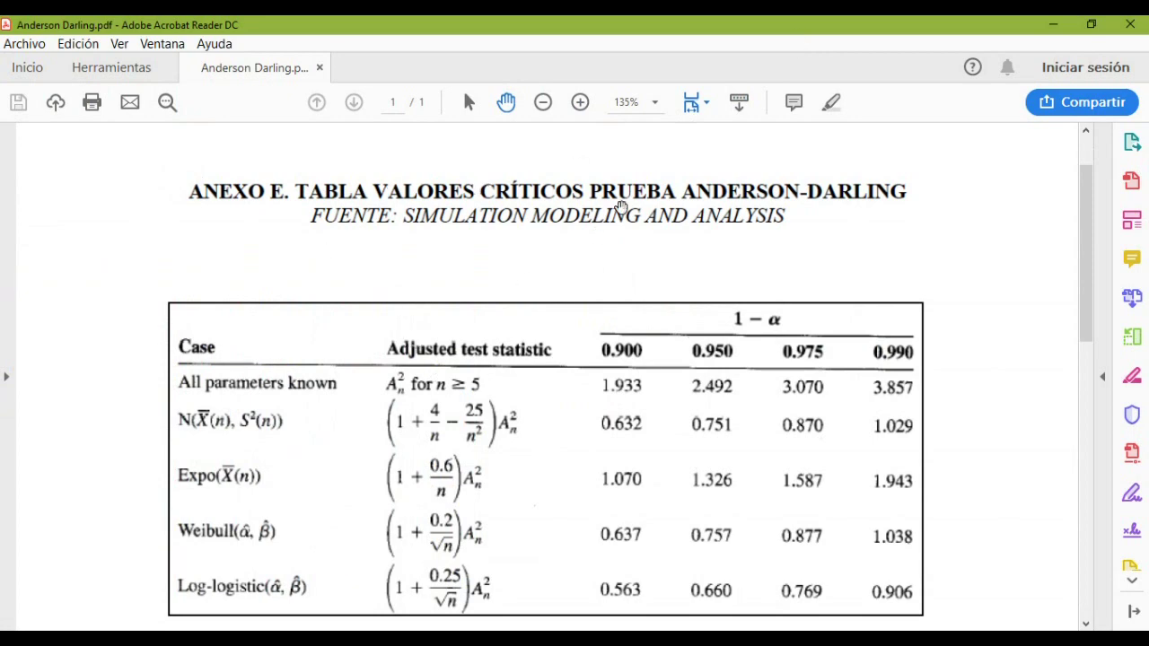
key("ctrl")
key("ctrl")
key("ctrl")
key("ctrl")
key("ctrl")
key("ctrl")
key("ctrl")
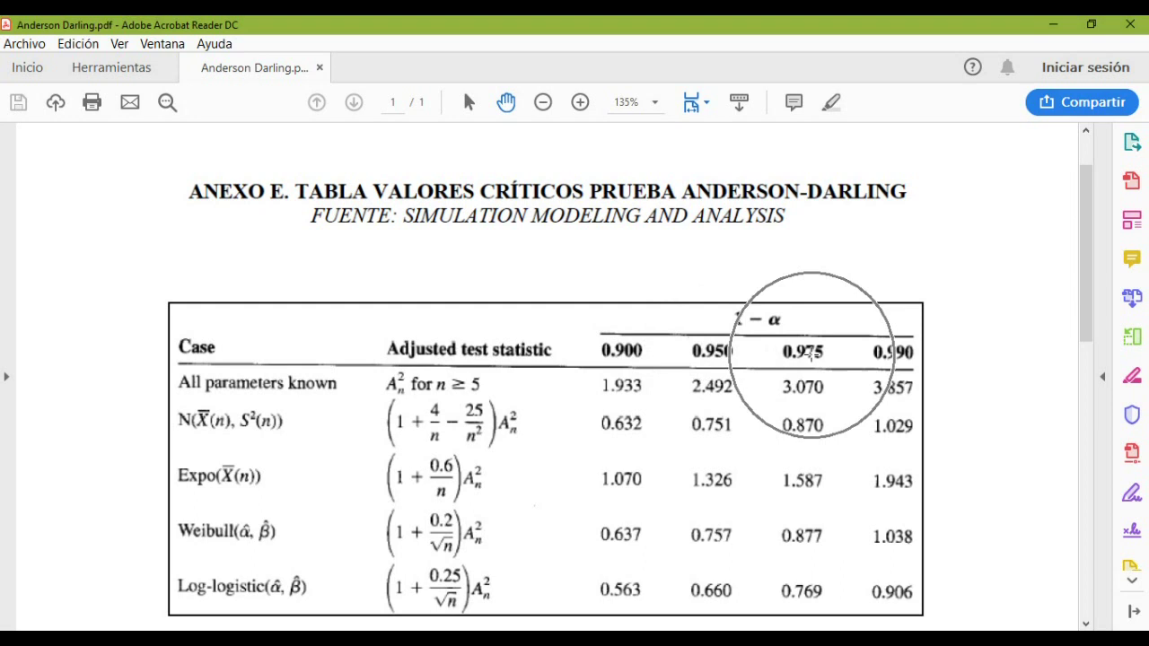
key("ctrl")
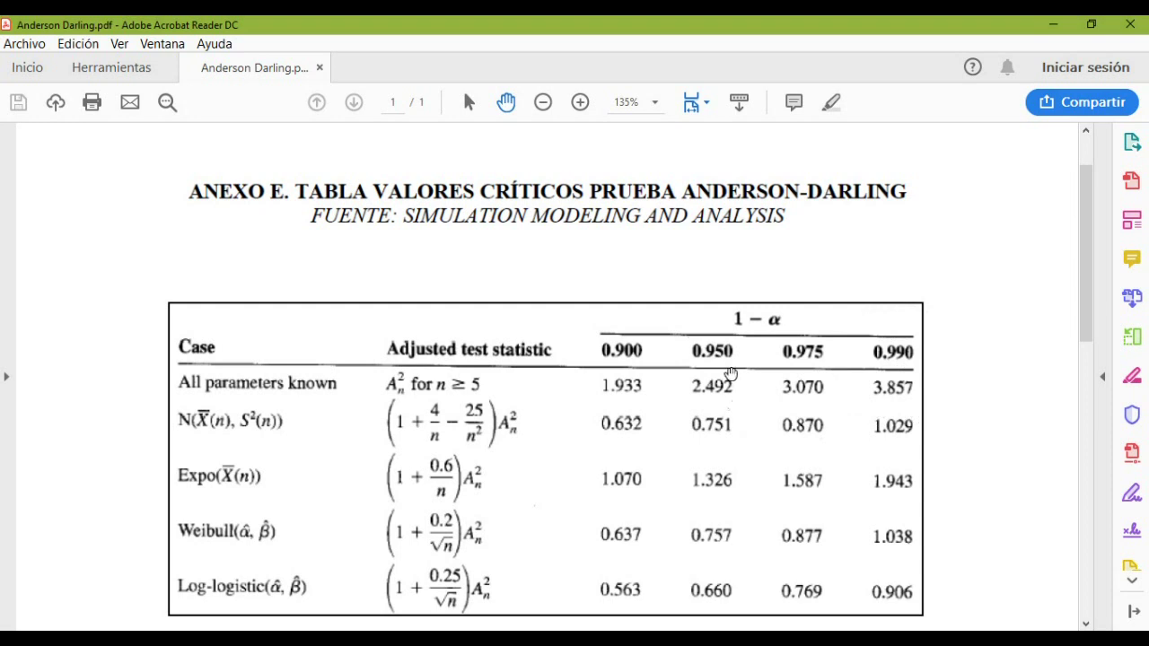
key("ctrl")
key("alt+Tab")
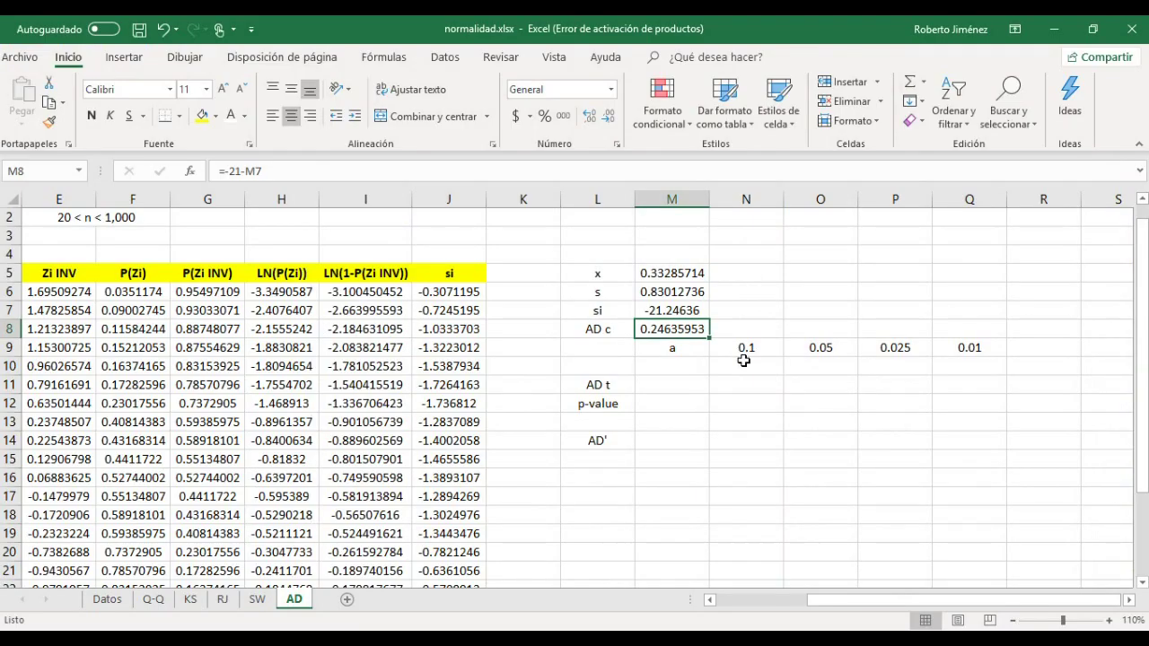
Step: Enter critical values 0.632, 0.751, 0.87 and 1.029, checking them against the PDF table
left_click(749, 373)
type(".")
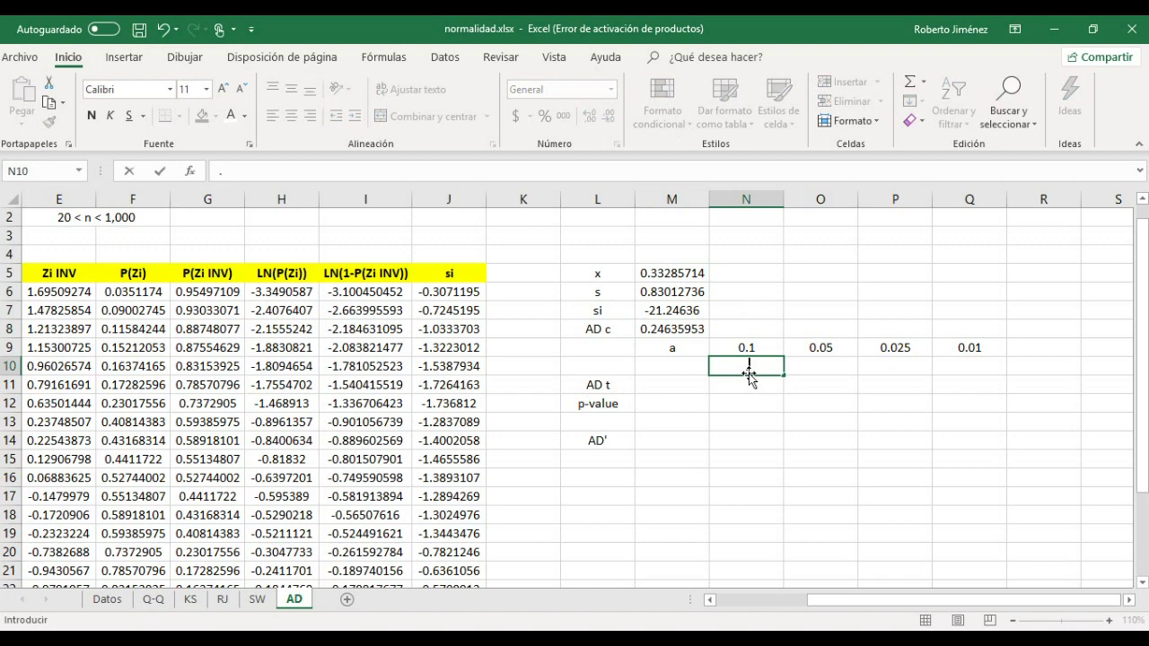
type("632")
key("Tab")
type(".7")
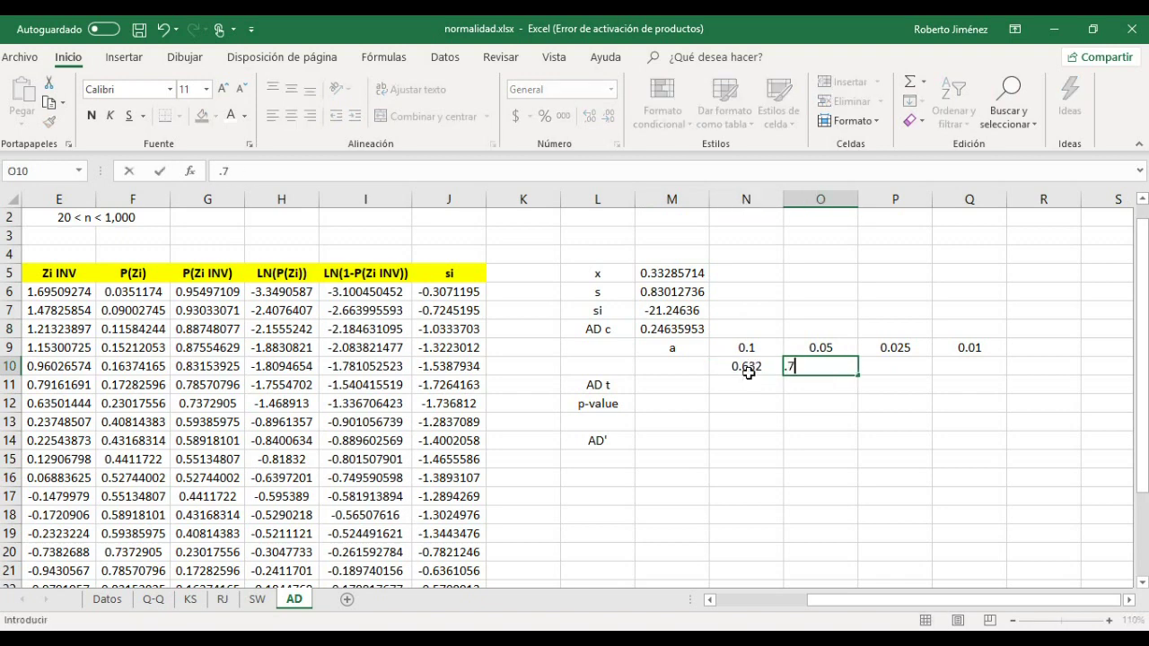
type("51")
key("Tab")
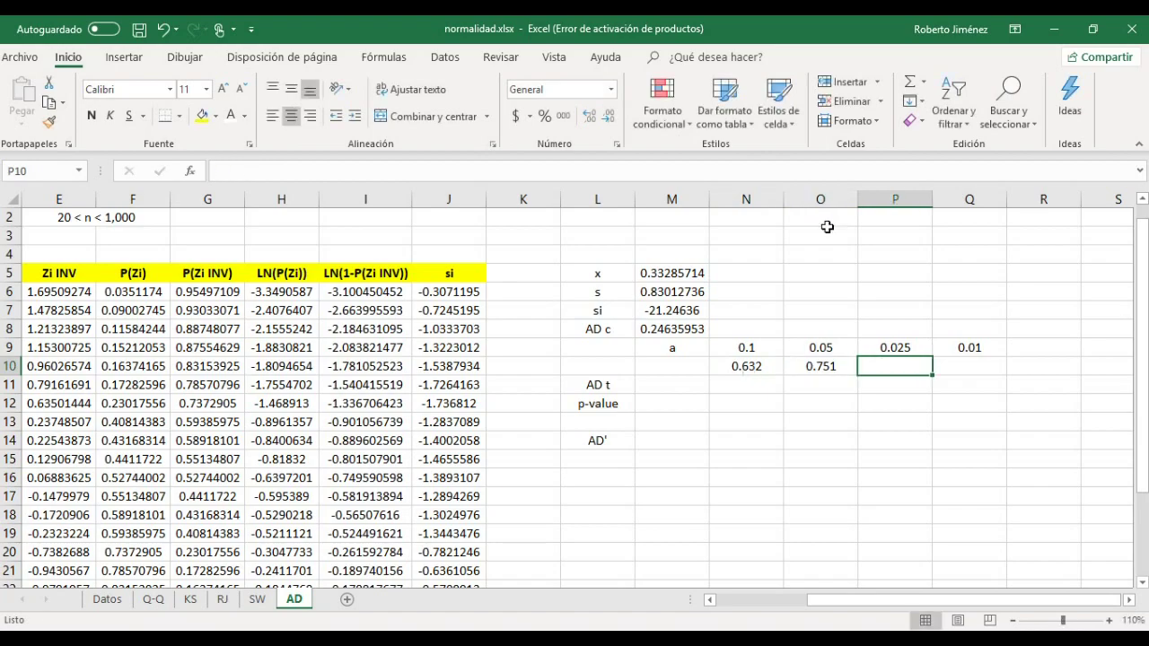
key("alt+Tab")
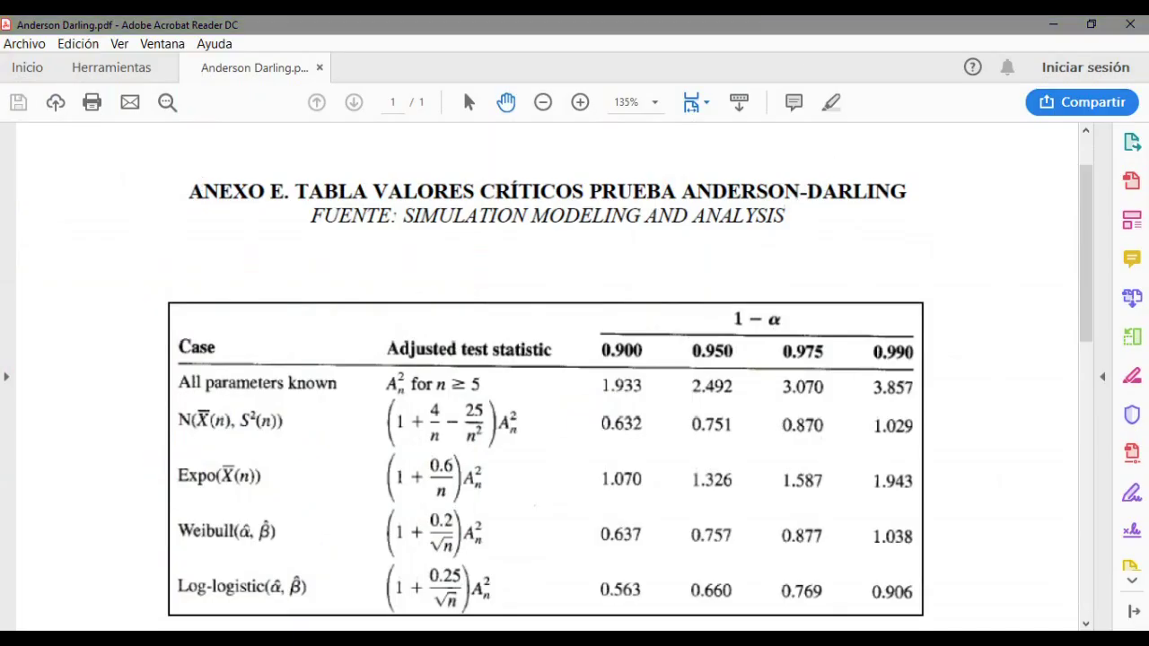
key("alt+Tab")
type(".8")
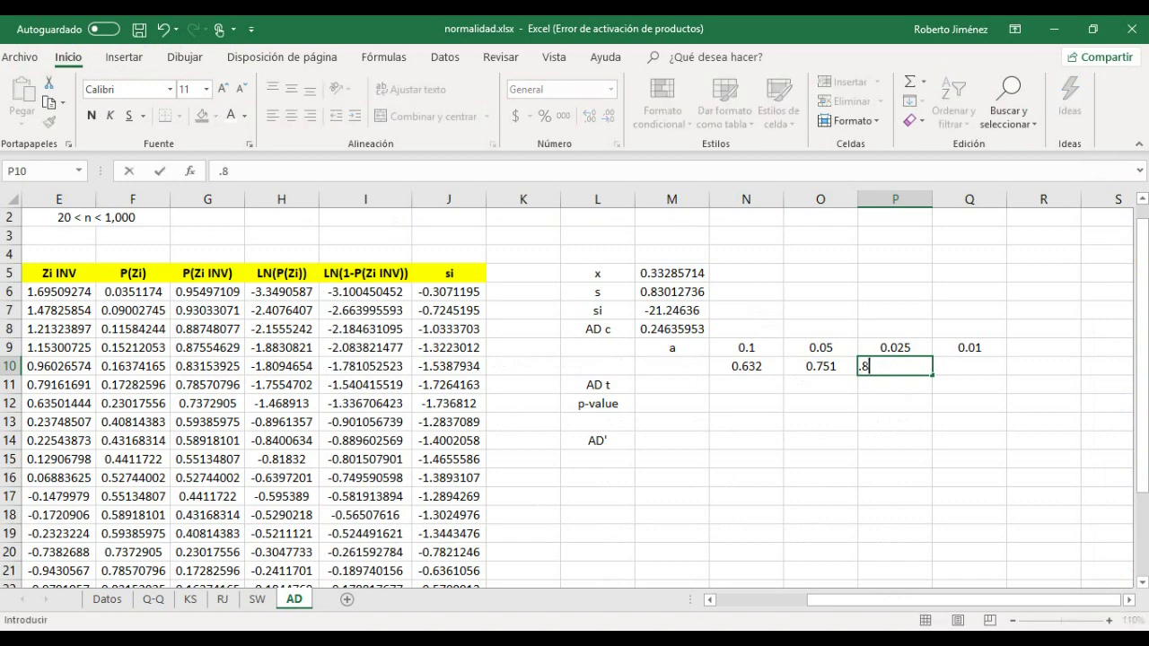
key("Tab")
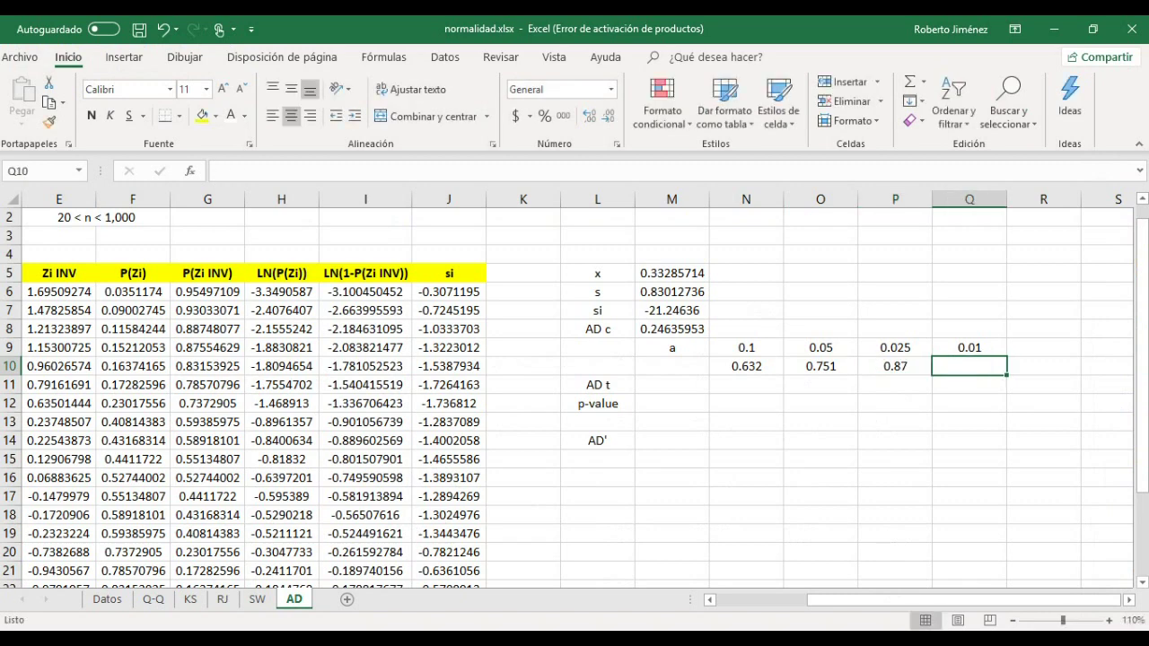
key("alt+Tab")
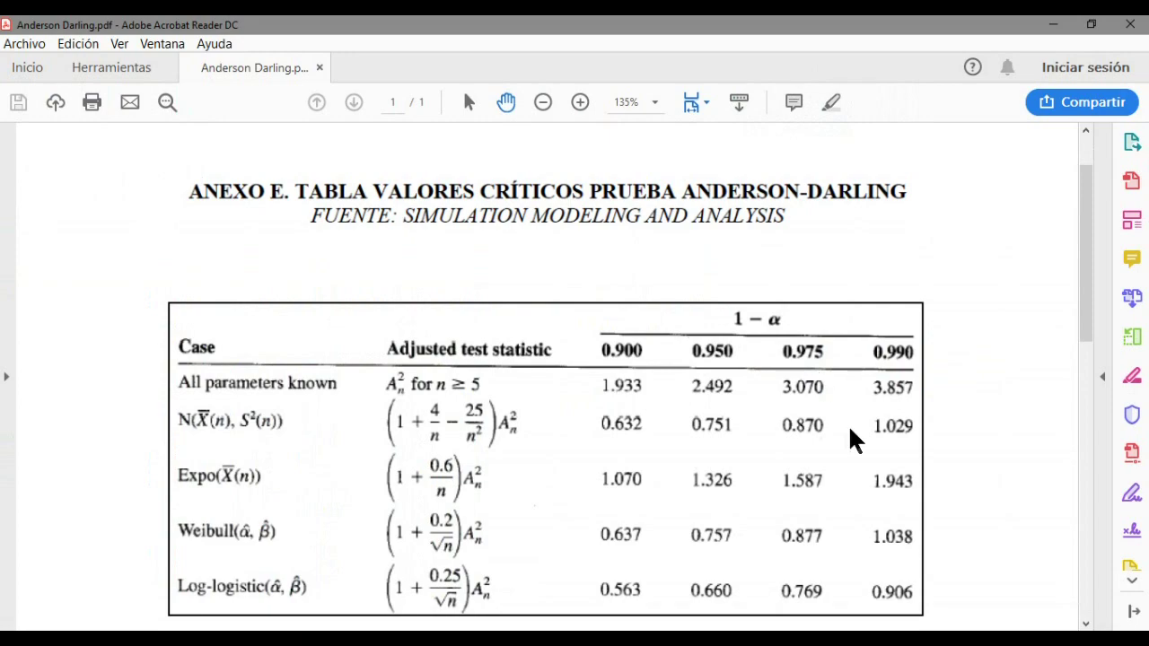
key("alt+Tab")
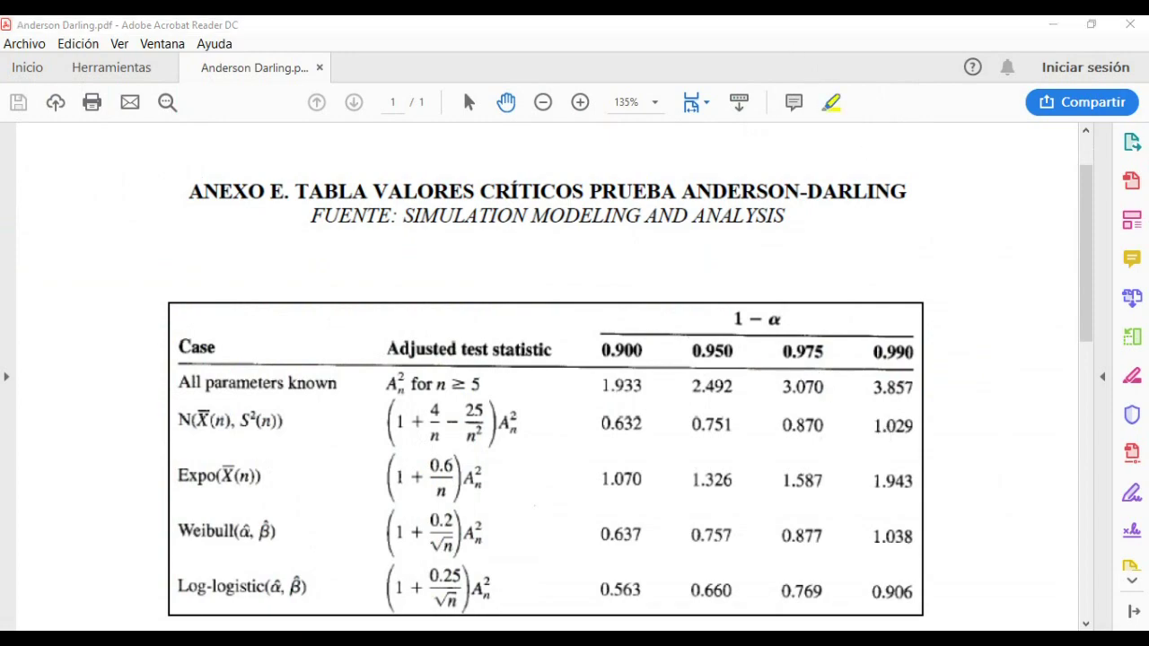
type("1.029")
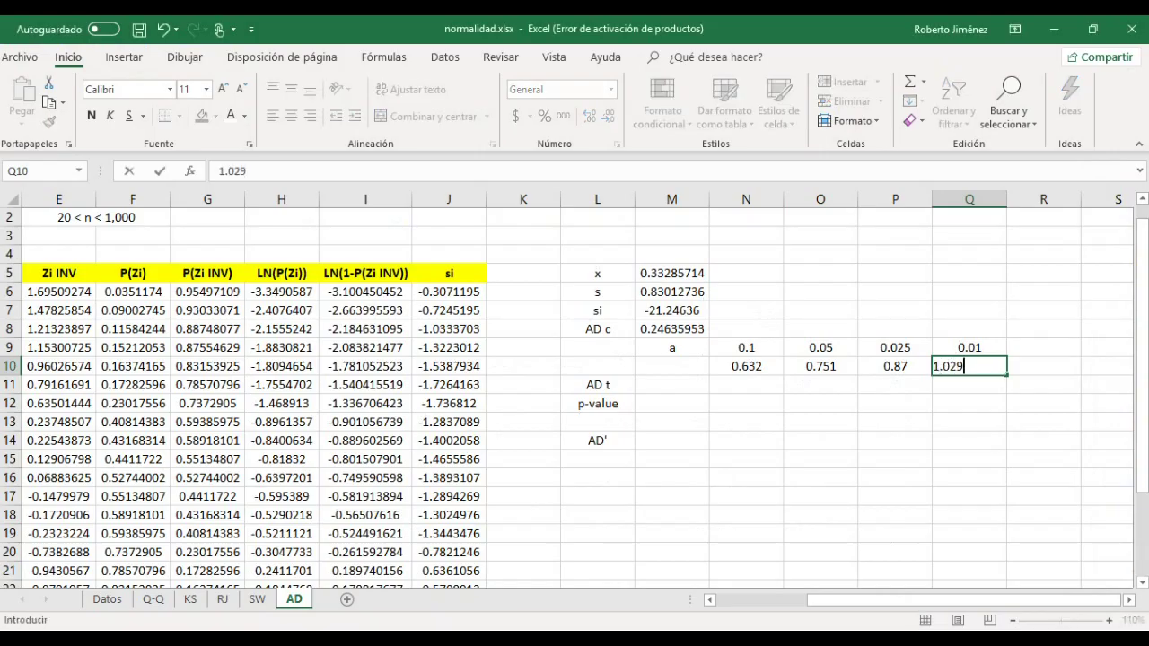
key("Tab")
Step: Compare the 0.05-level critical value 0.751 with the AD c statistic
key("Left")
key("Left")
key("Left")
key("Left")
key("Left")
key("Right")
key("Right")
key("Up")
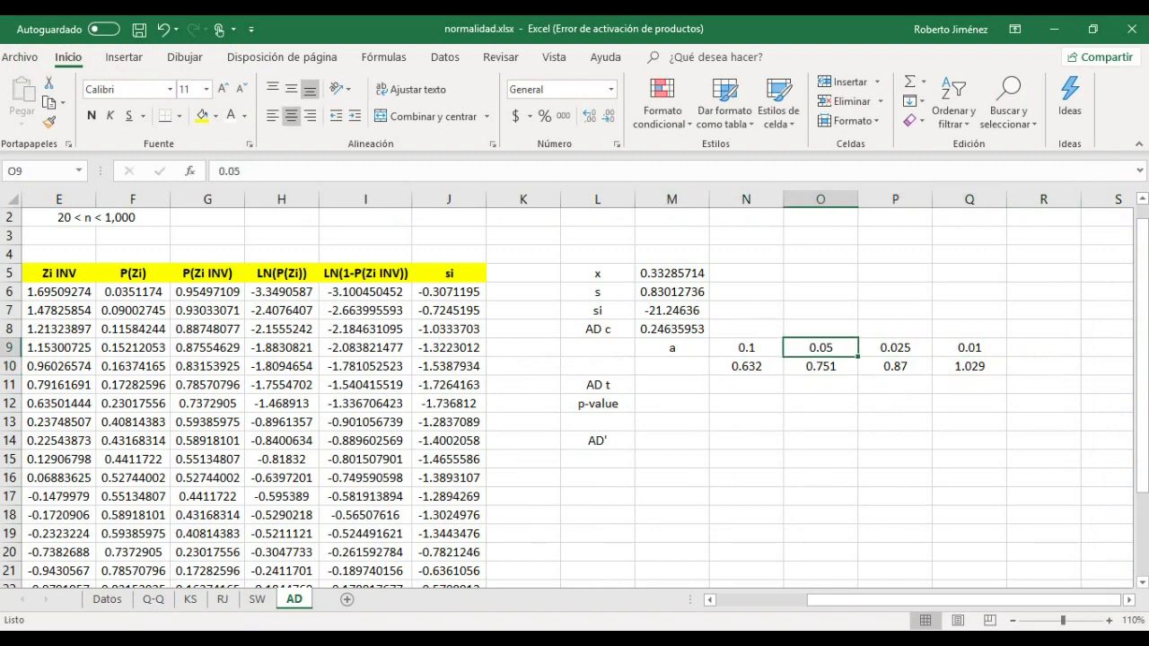
key("shift+Down")
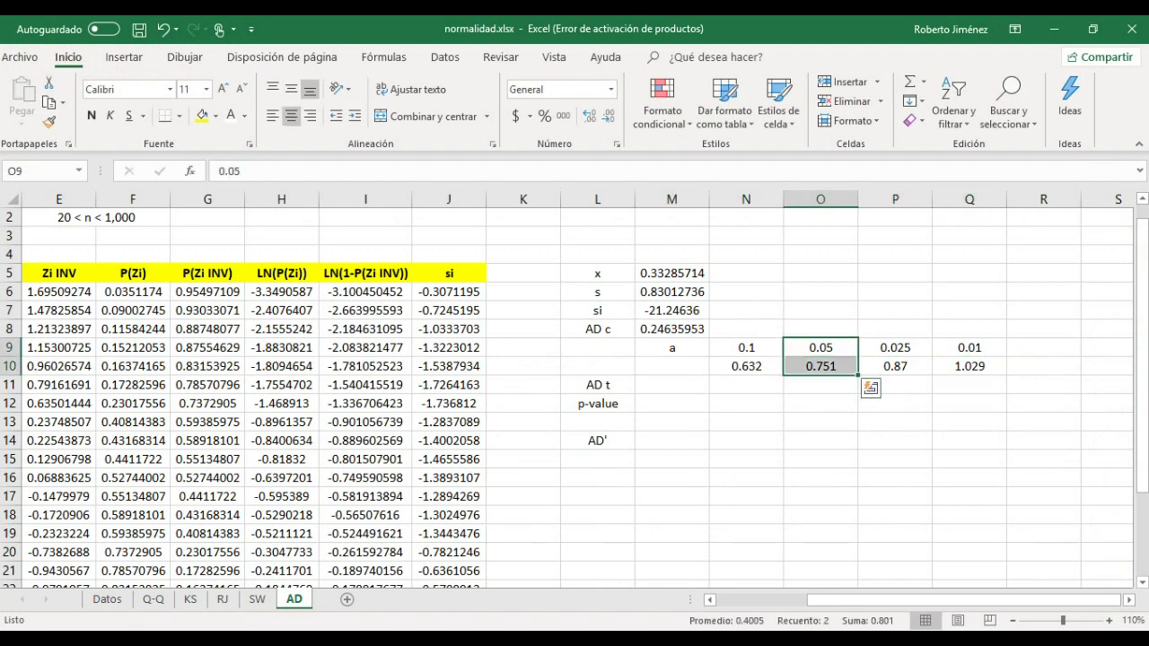
key("shift+Up")
key("Left")
key("Left")
key("Up")
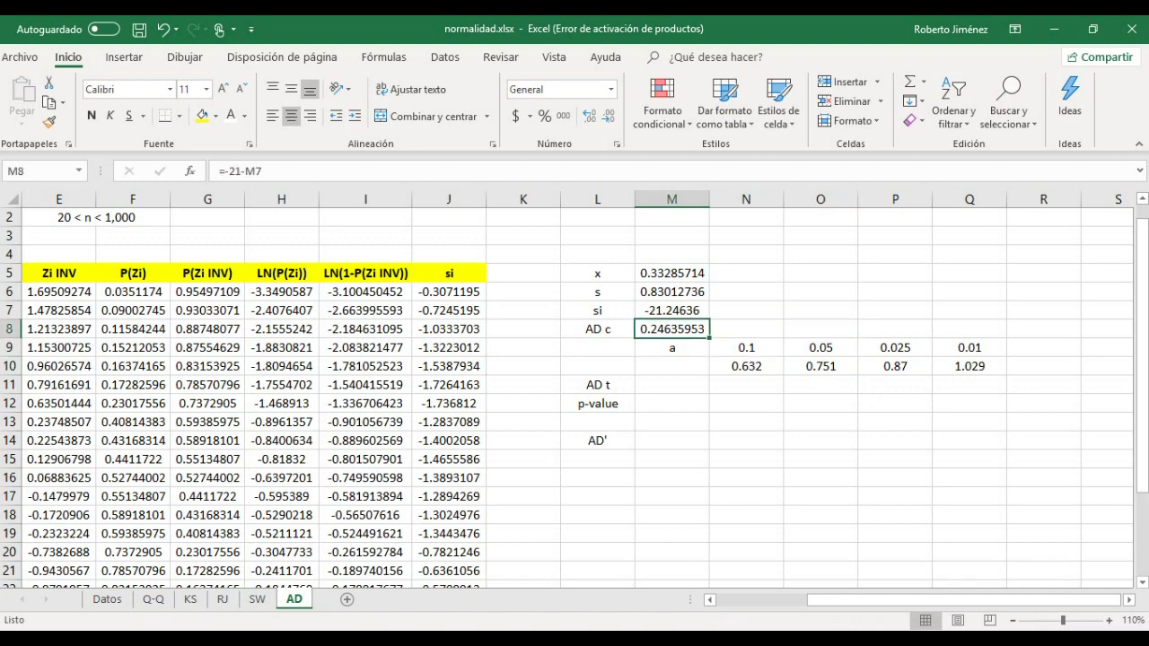
key("shift+Left")
key("shift+Right")
key("Left")
key("Right")
key("Left")
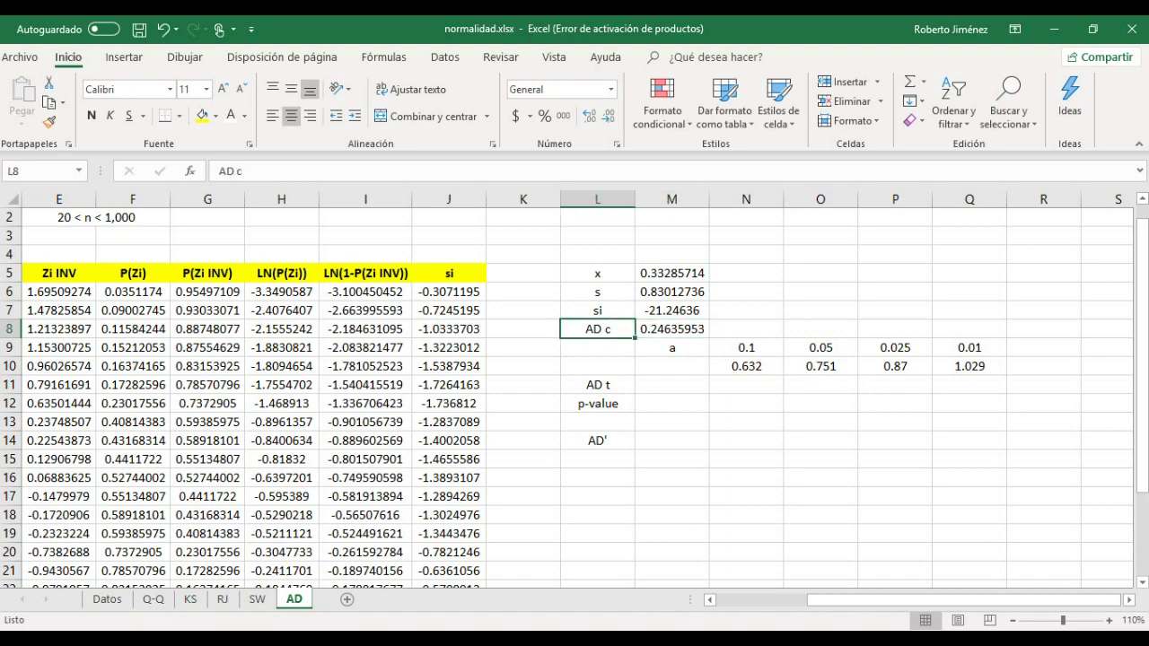
key("Right")
key("Right")
key("Right")
key("Down")
key("shift+Down")
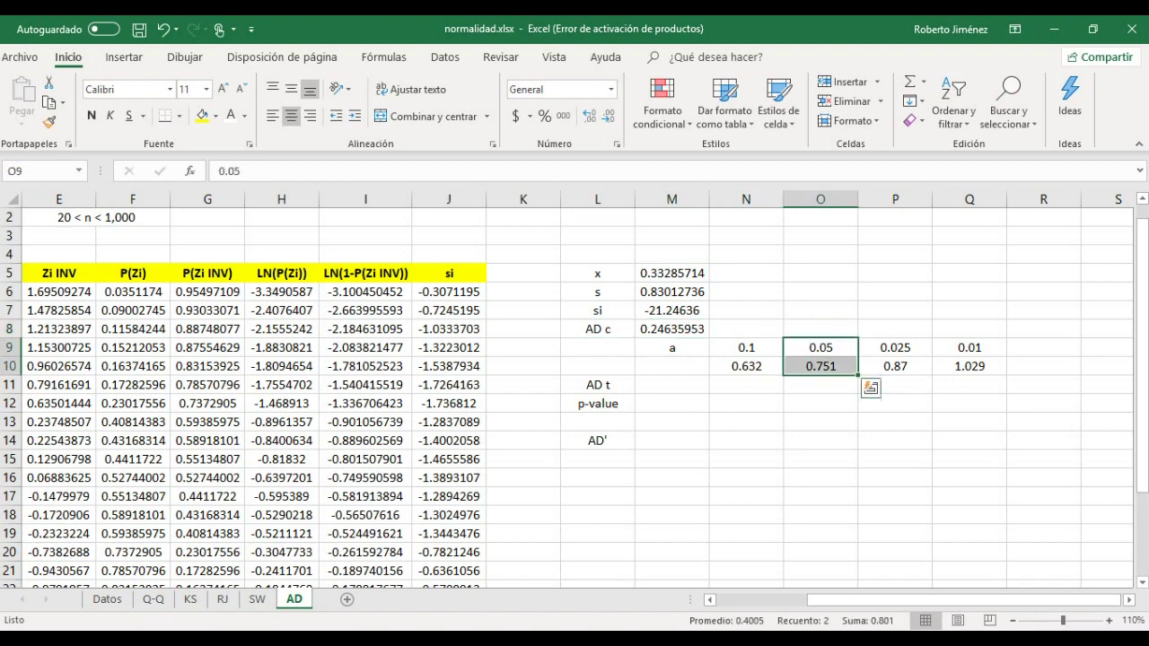
key("Up")
key("Left")
key("Left")
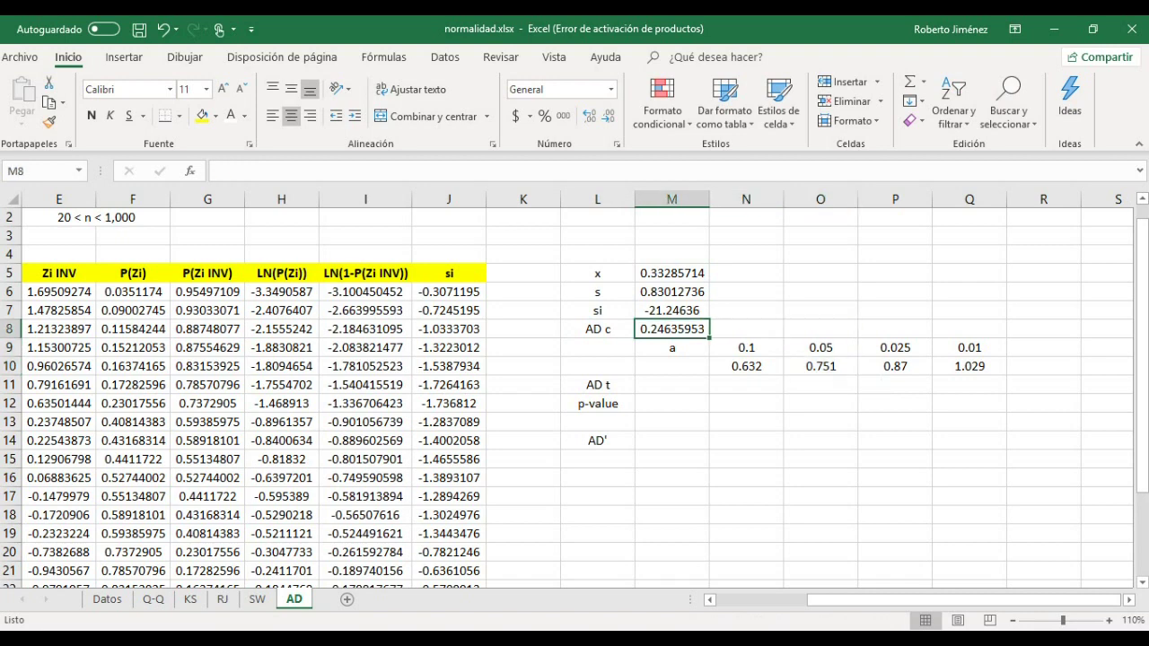
key("Left")
key("Left")
key("Left")
key("Left")
Step: Review the null hypothesis statement and return to the critical values row
key("Up")
key("Up")
key("Up")
key("Down")
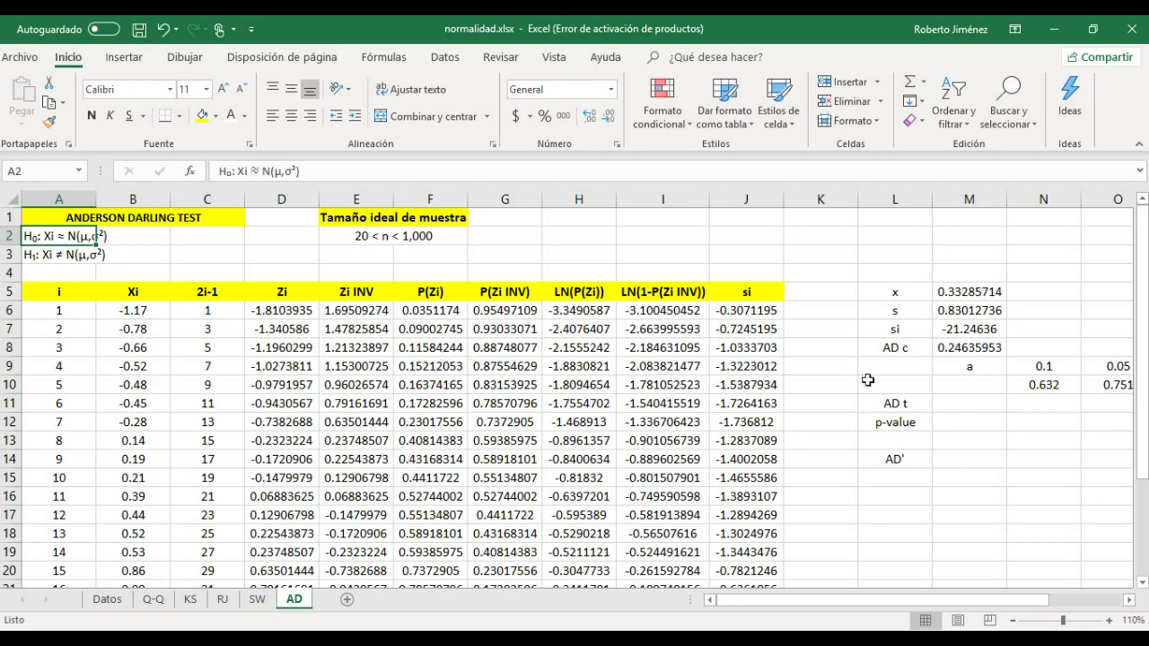
left_click(993, 383)
key("Right")
key("Right")
key("Right")
key("Right")
key("Right")
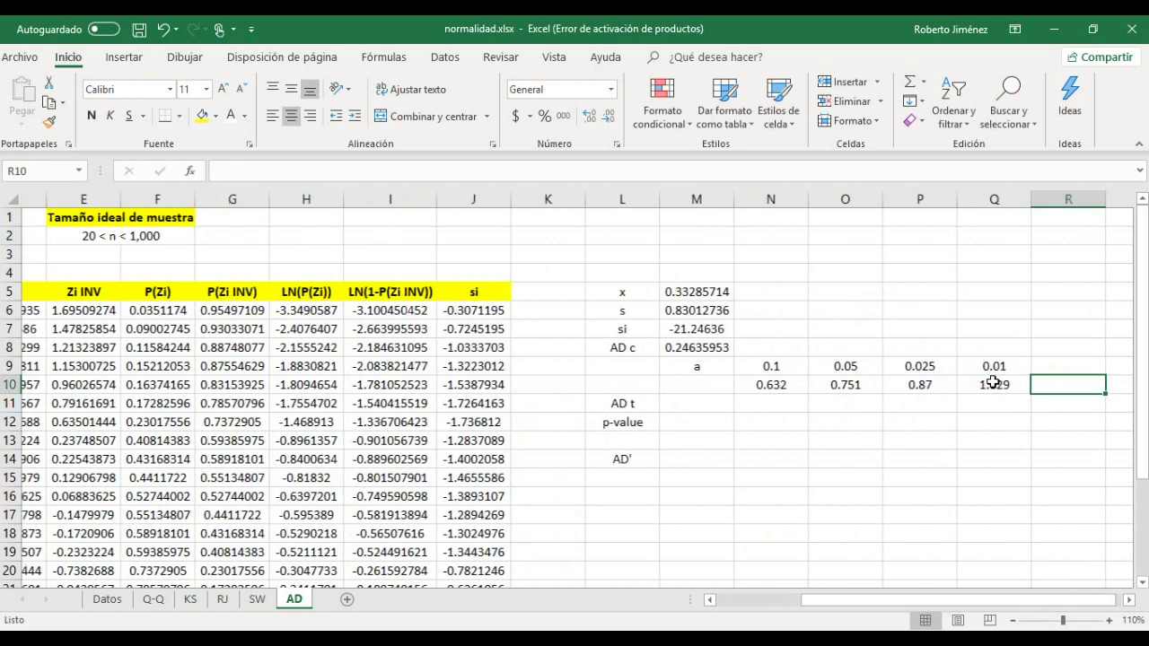
key("Left")
key("Left")
key("Left")
key("Left")
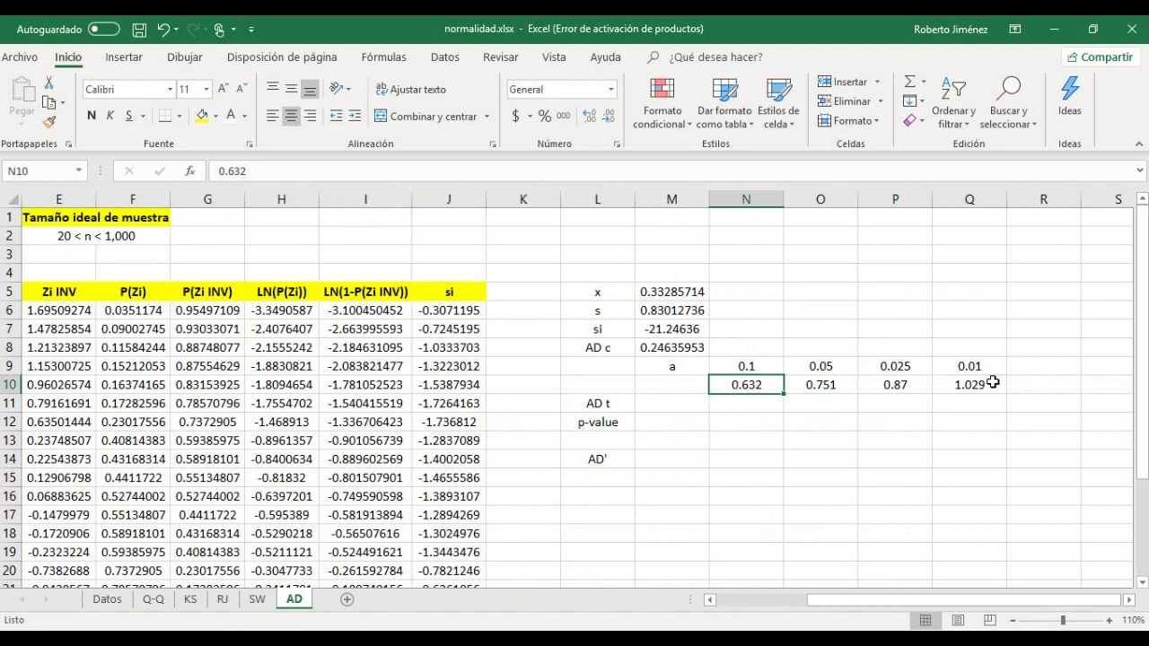
key("Left")
key("Down")
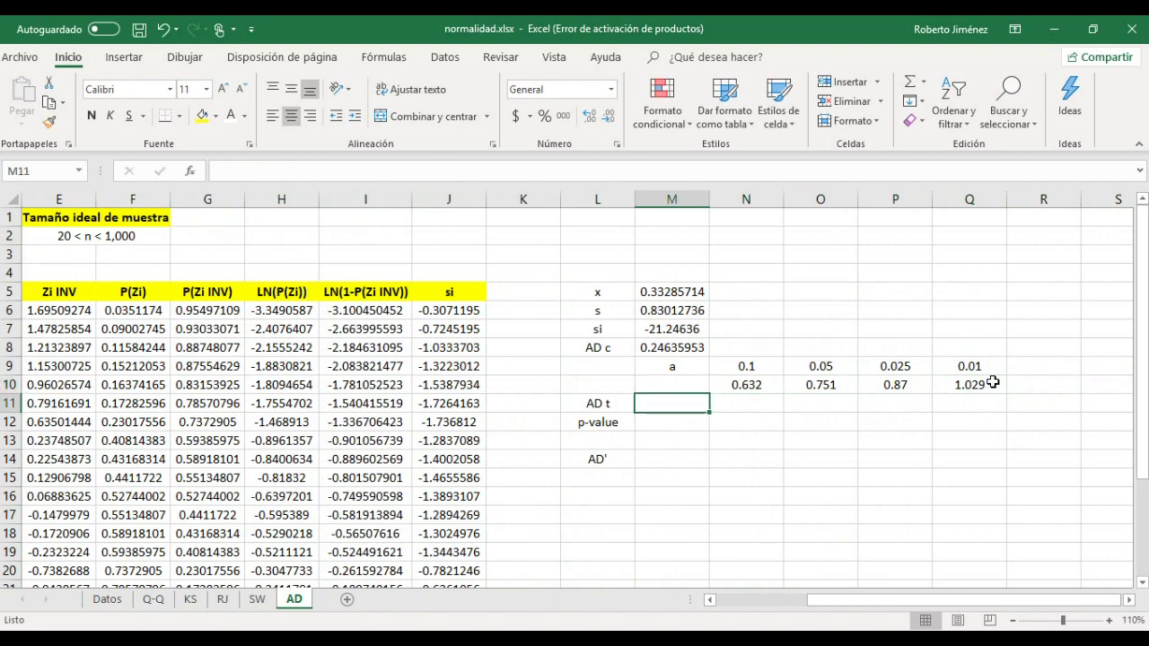
Step: Set AD t in M11 to =O10, giving 0.751
type("=")
key("Right")
key("Right")
key("Right")
key("Up")
key("Left")
key("Return")
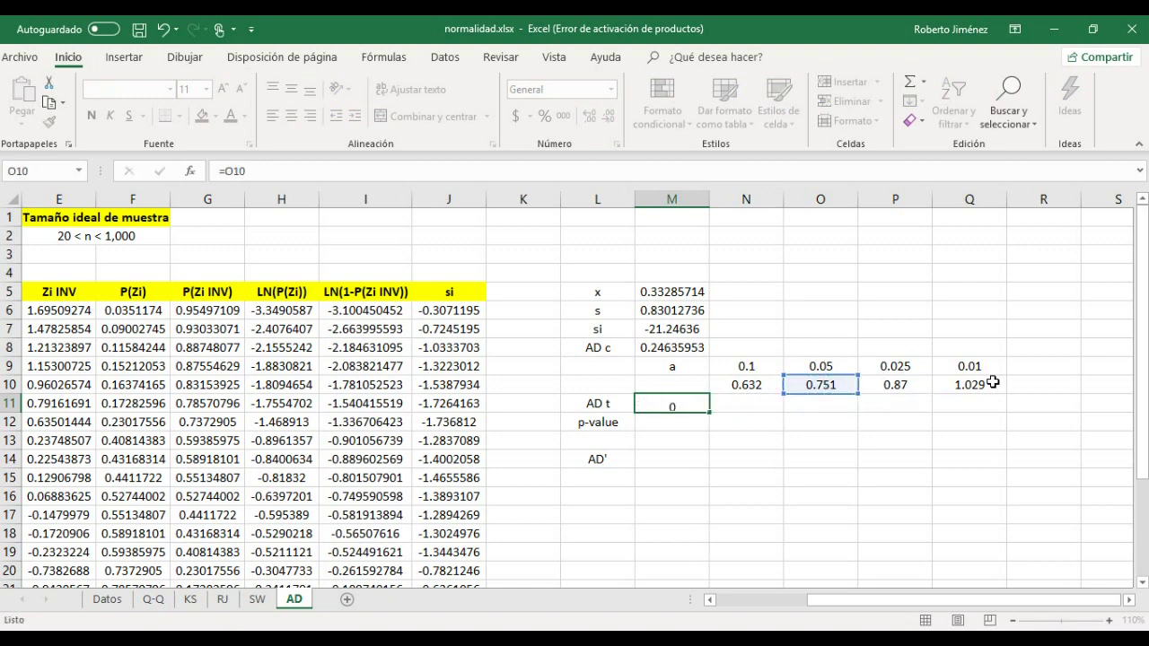
key("Up")
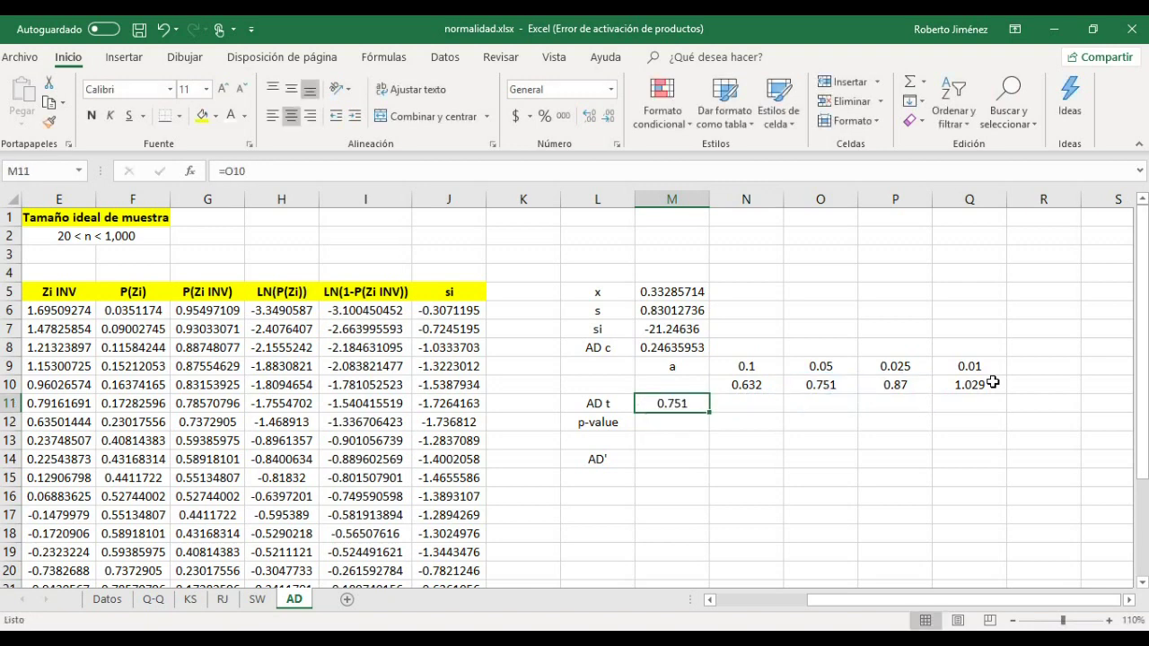
Step: Look over the p-value row, then highlight AD c and the critical values for comparison
key("Down")
key("Left")
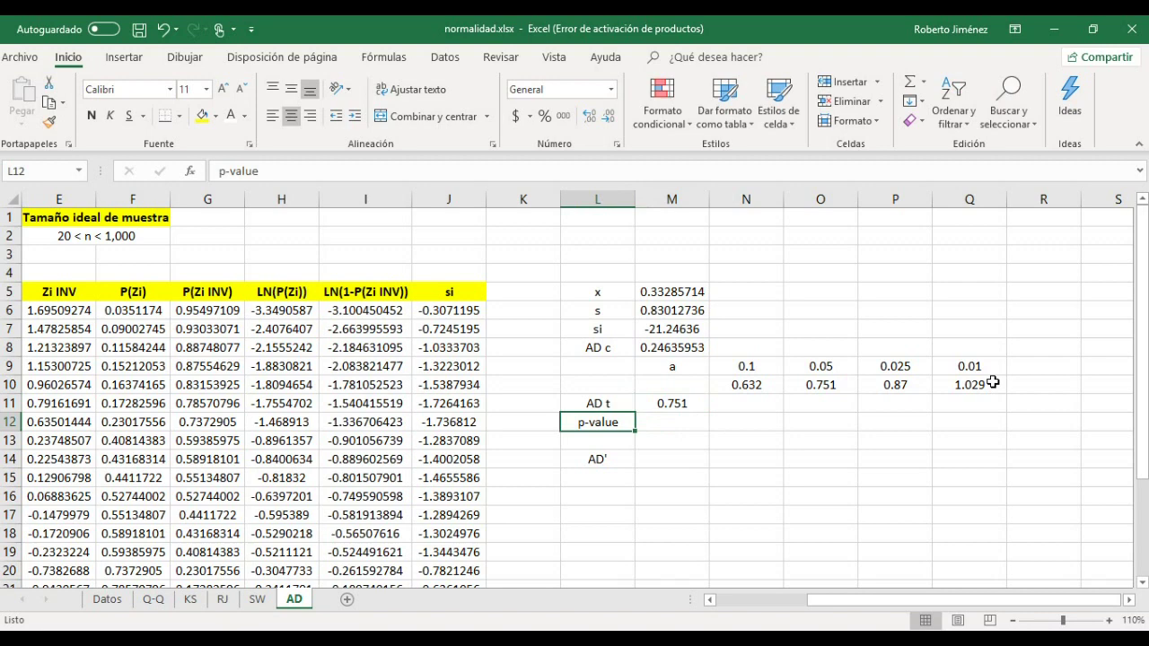
key("Right")
key("Left")
key("Right")
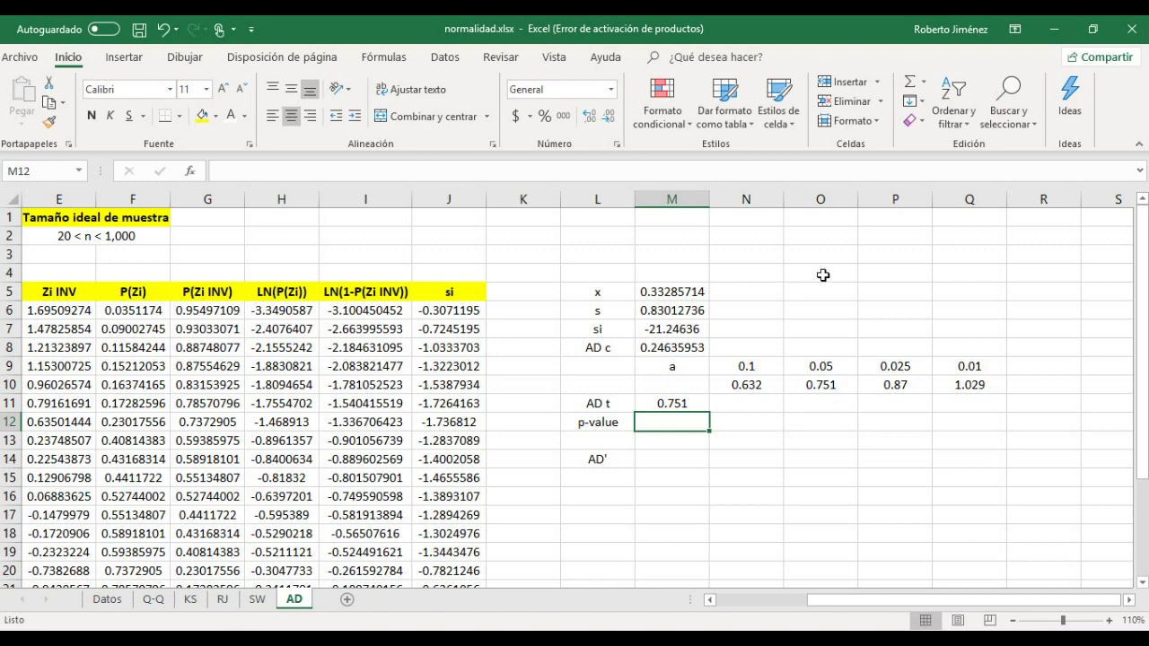
left_click(613, 351)
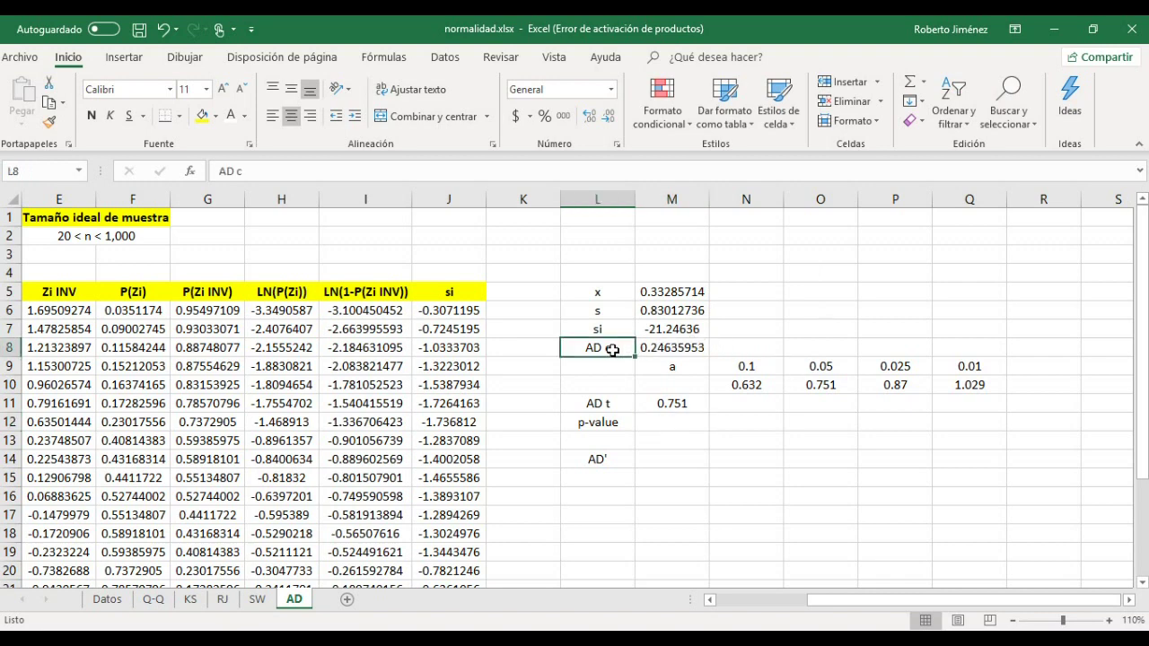
key("shift+Right")
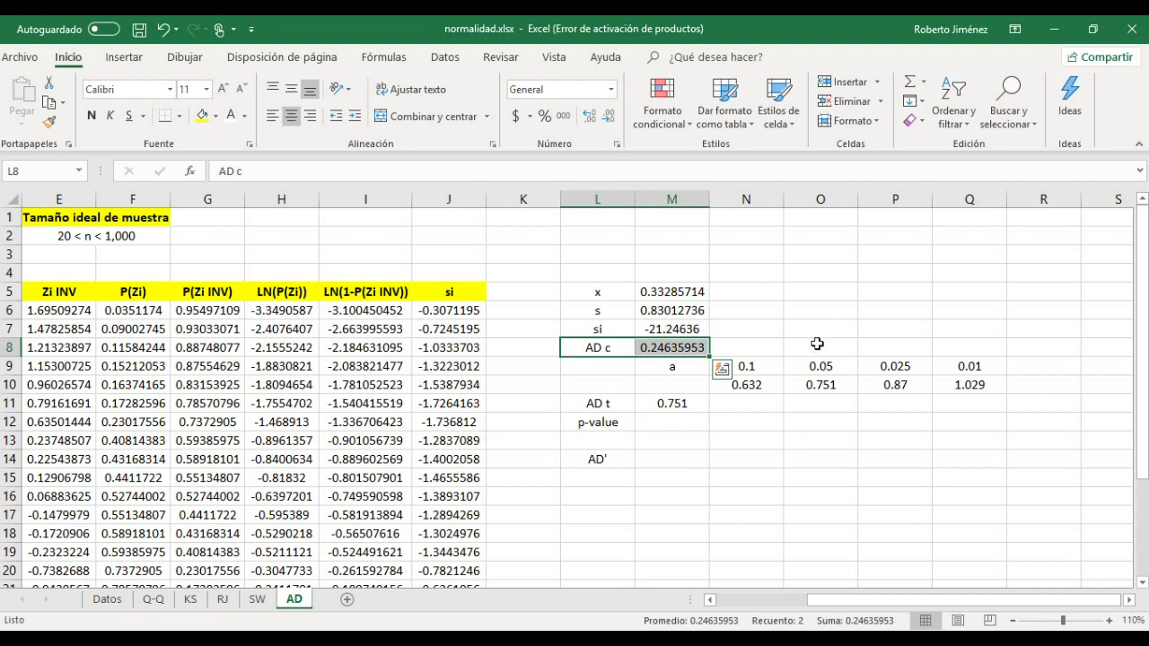
left_click(761, 345)
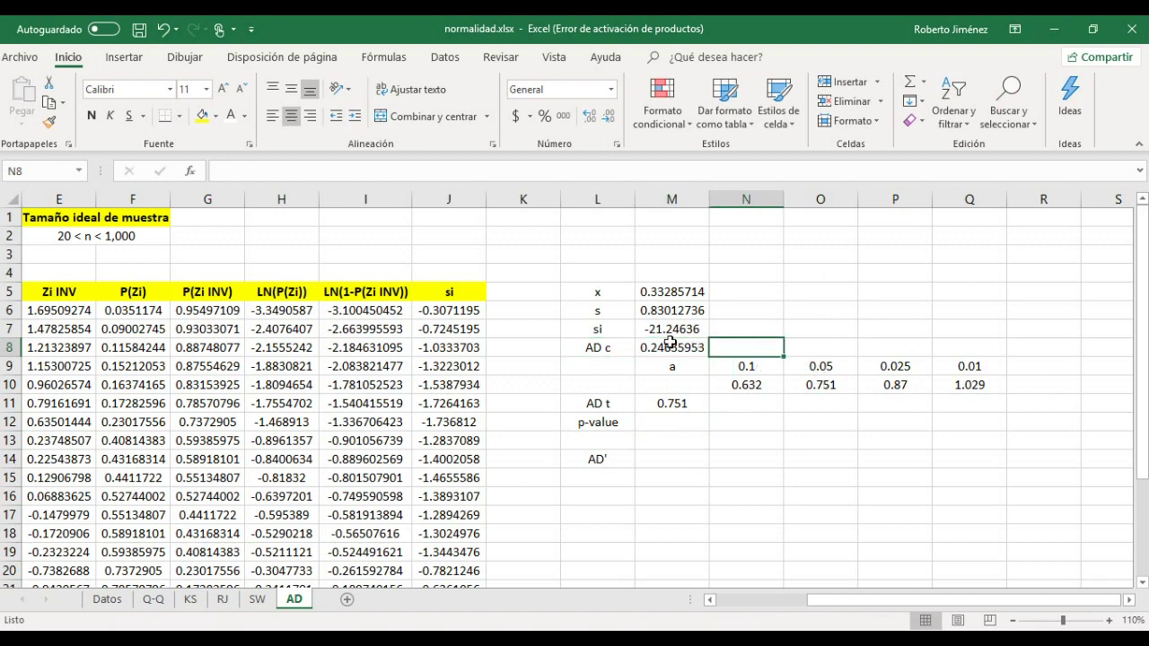
left_click(953, 385)
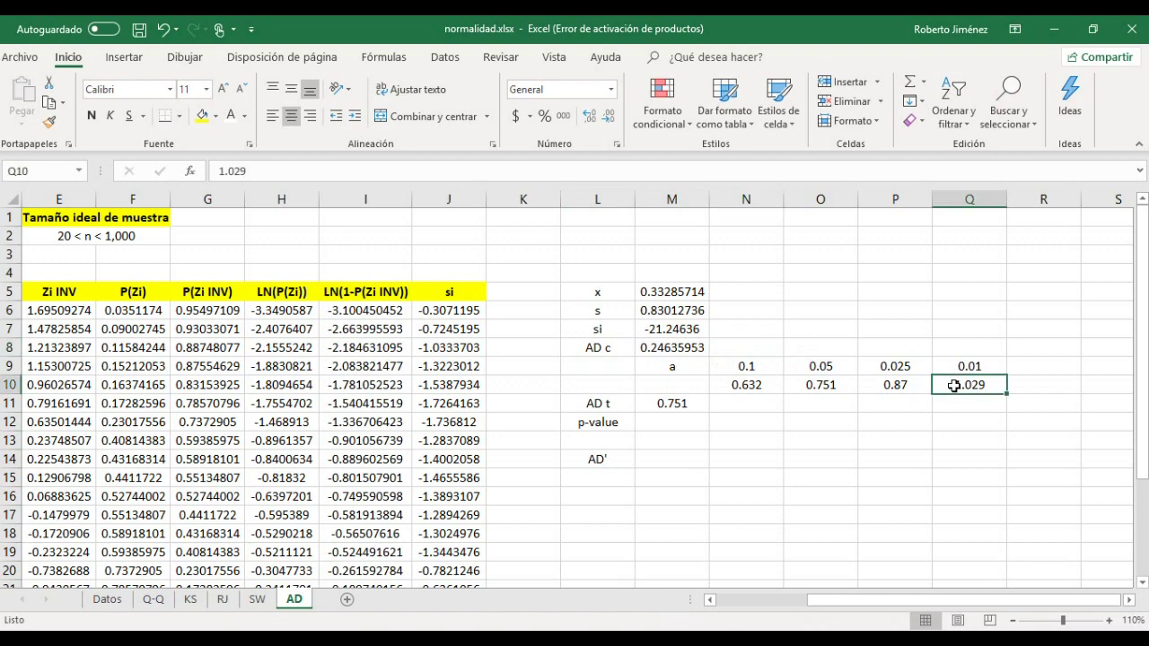
key("shift+Left")
key("shift+Left")
key("shift+Left")
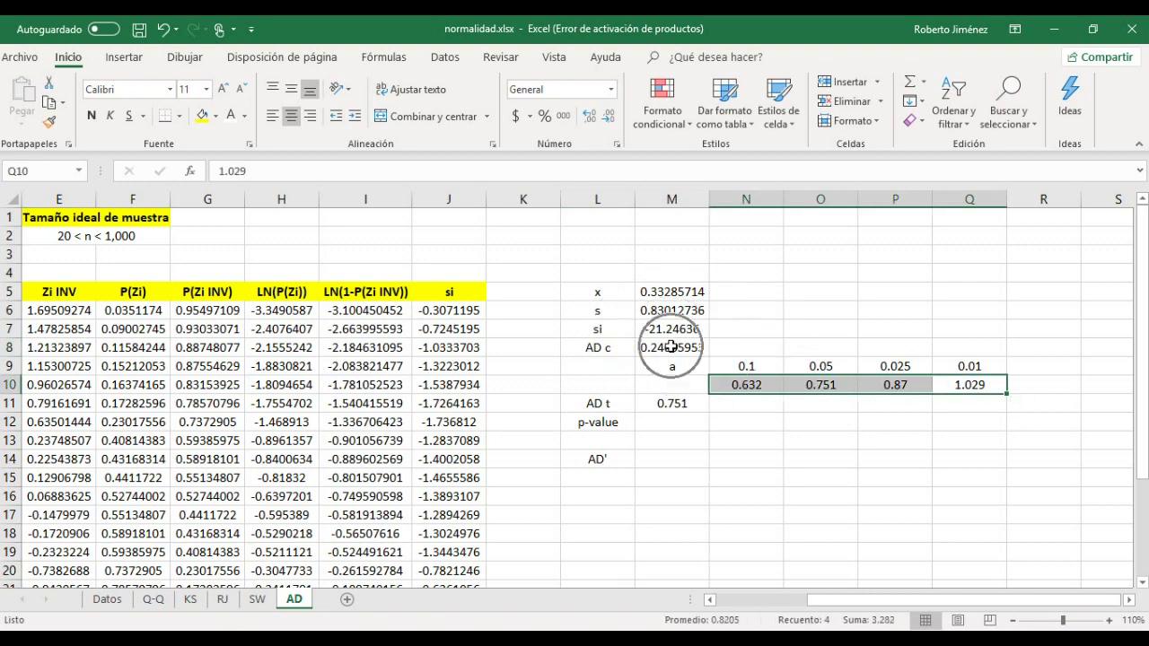
key("ctrl+q")
key("Escape")
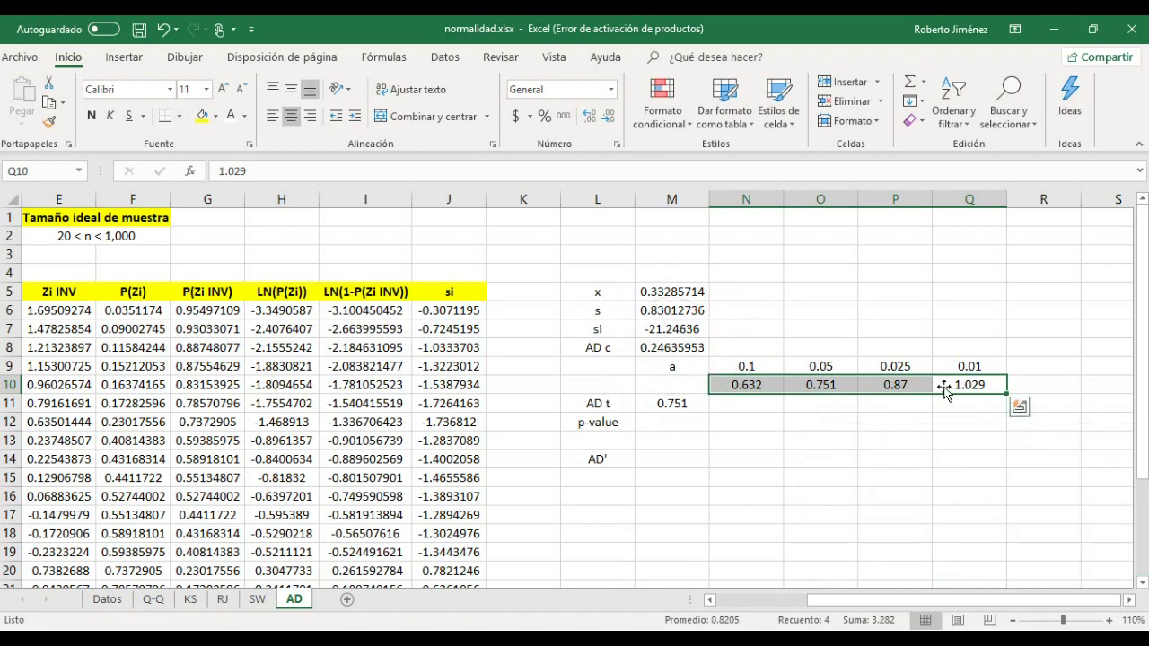
left_click(651, 389)
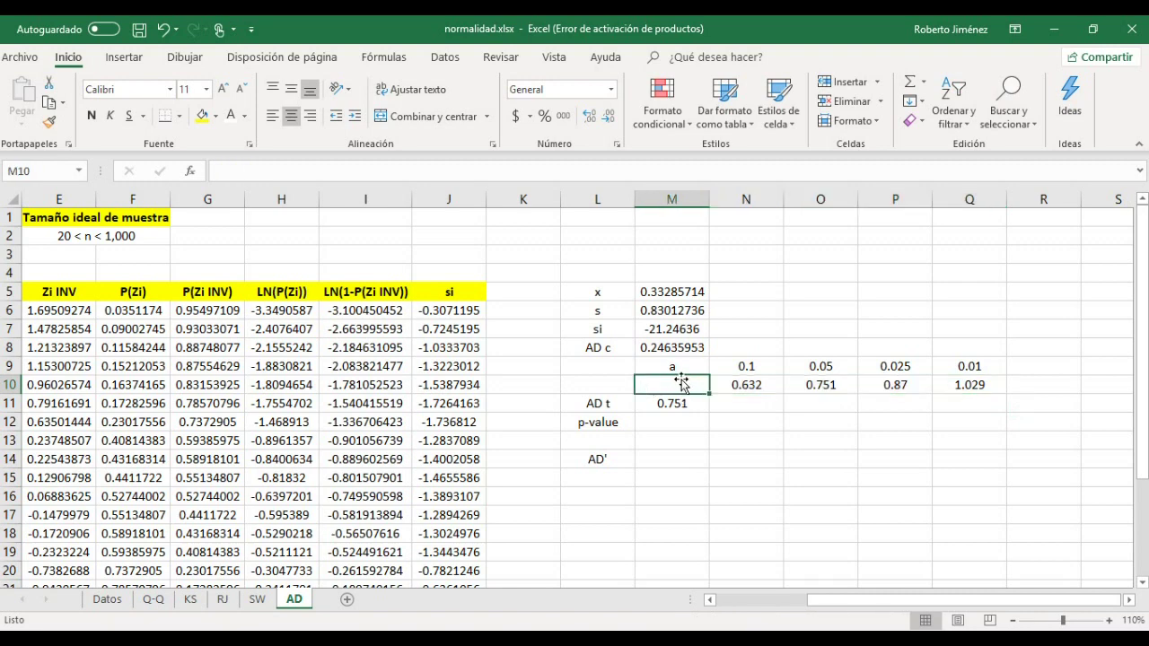
Step: Compare AD t 0.751 with the critical values and enter >0.1 as the p-value in M12
left_click(976, 365)
key("Left")
key("Left")
key("Left")
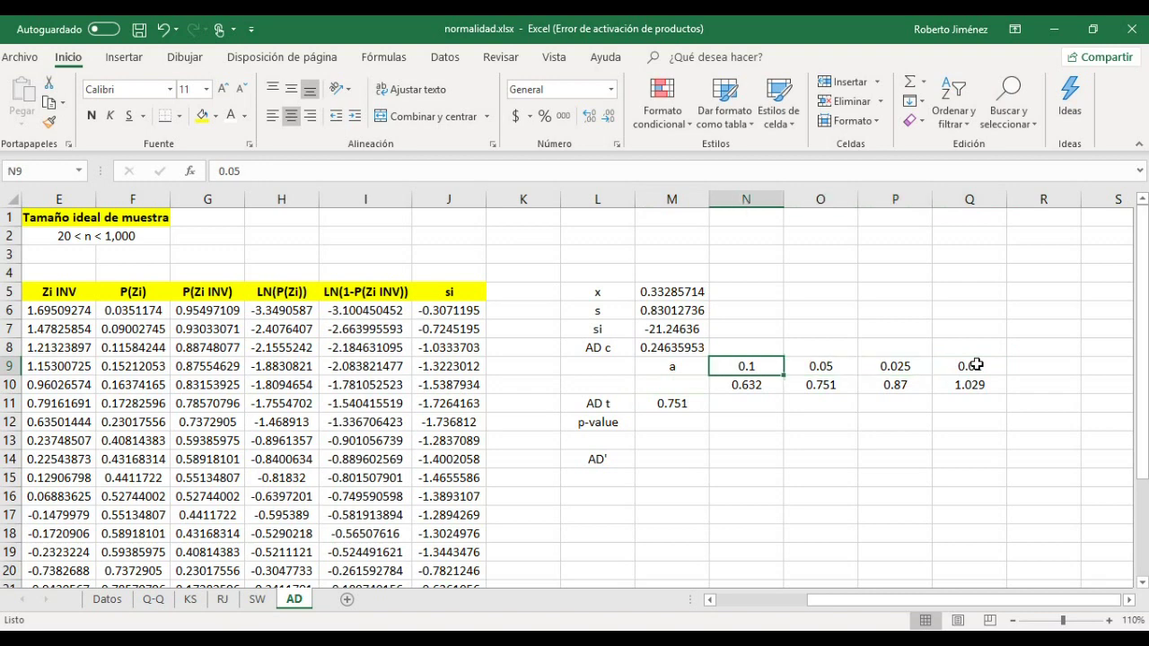
key("Left")
key("Right")
key("Right")
key("Right")
key("Right")
key("Left")
key("Left")
key("Left")
key("Left")
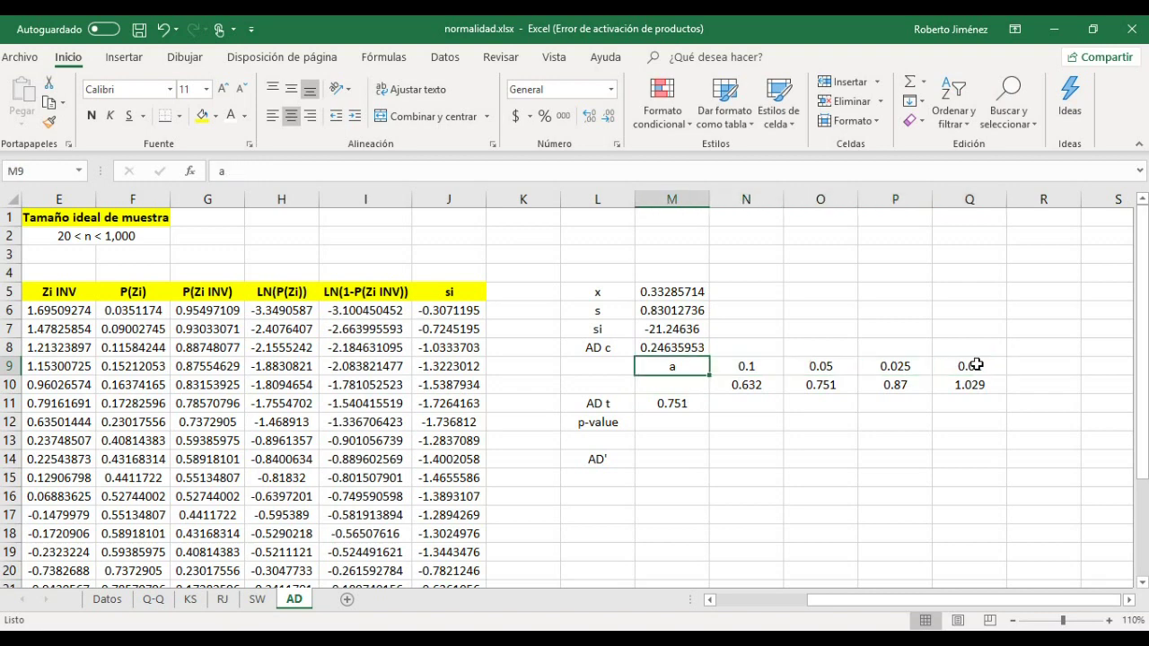
key("Down")
key("Down")
key("Down")
type(">0.")
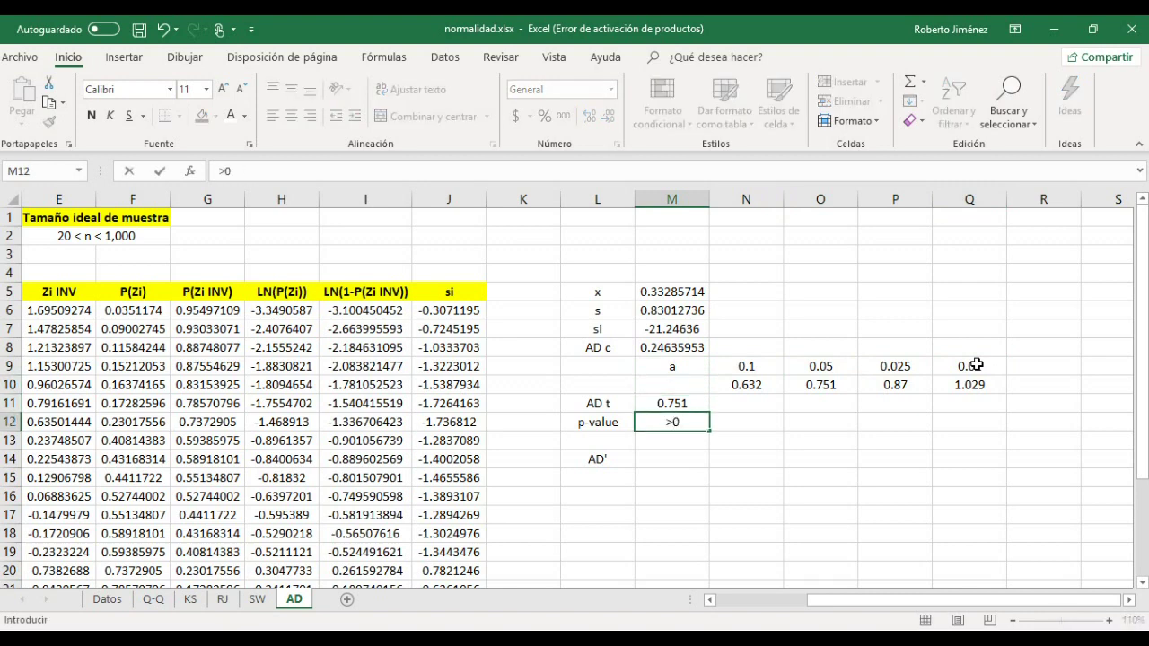
type("1")
key("ctrl+Return")
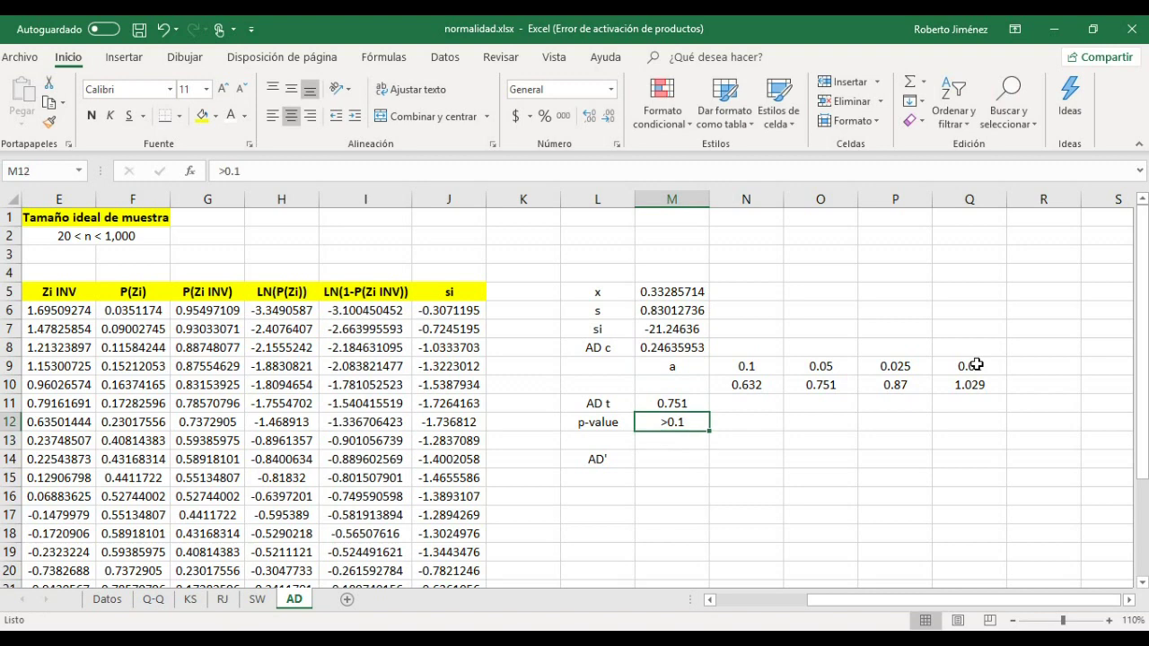
Step: Confirm M12 reads >0.1, then scroll the Anderson-Darling PDF toward its P-value section
key("Left")
key("Right")
key("Left")
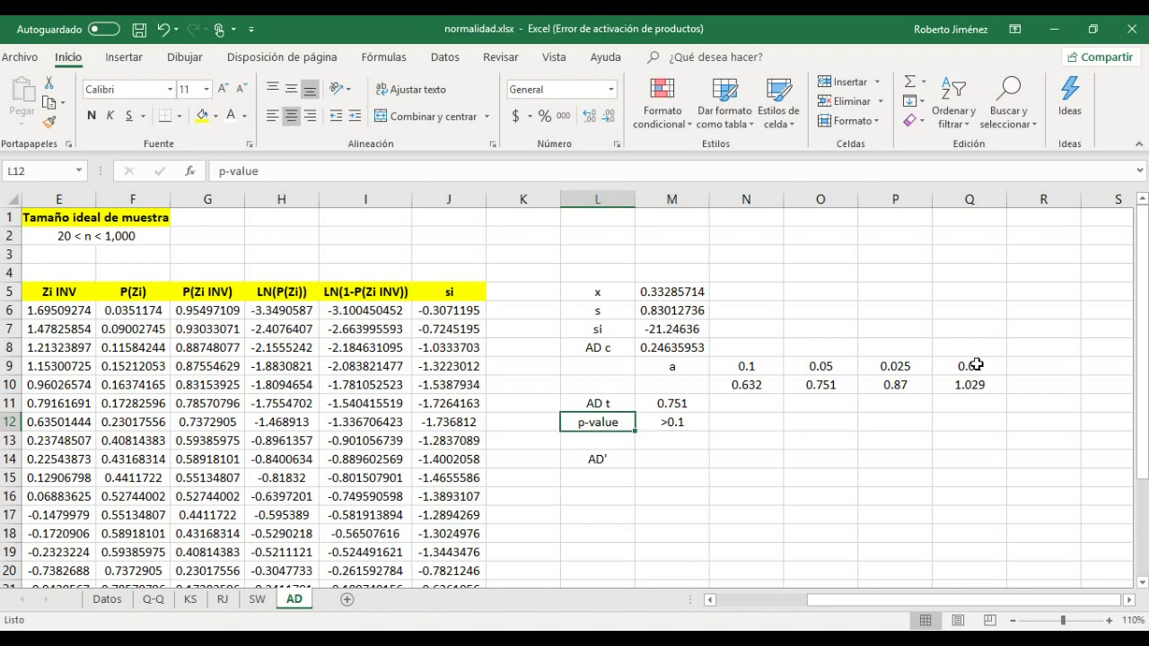
key("Right")
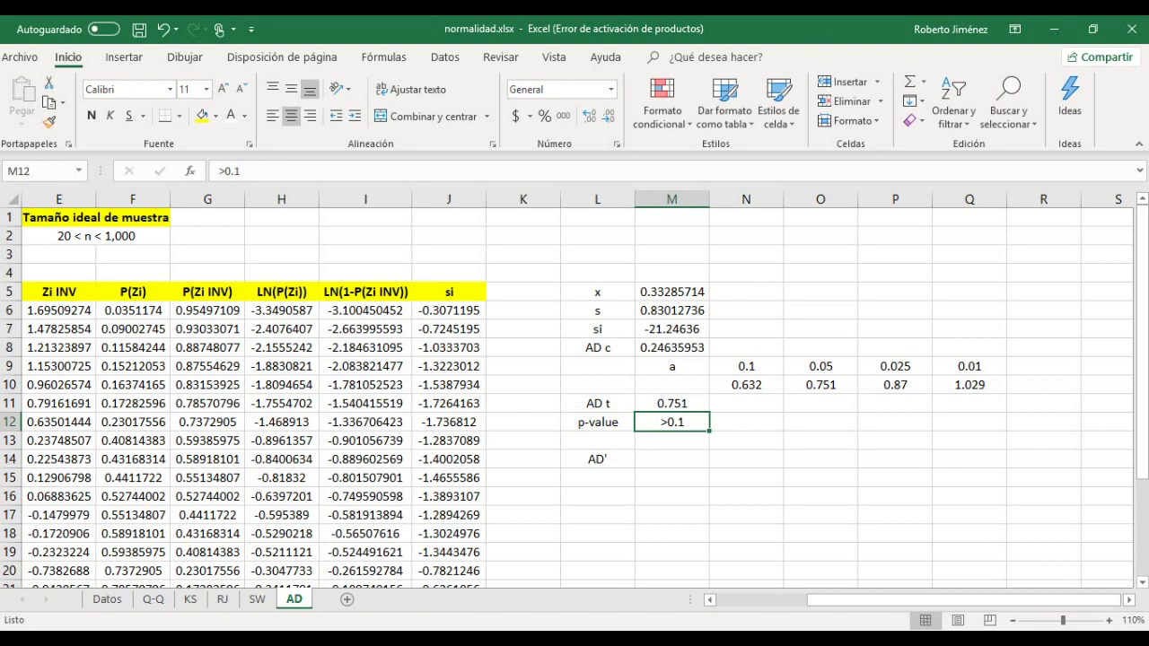
key("alt+Tab")
scroll(584, 378, "down", 5)
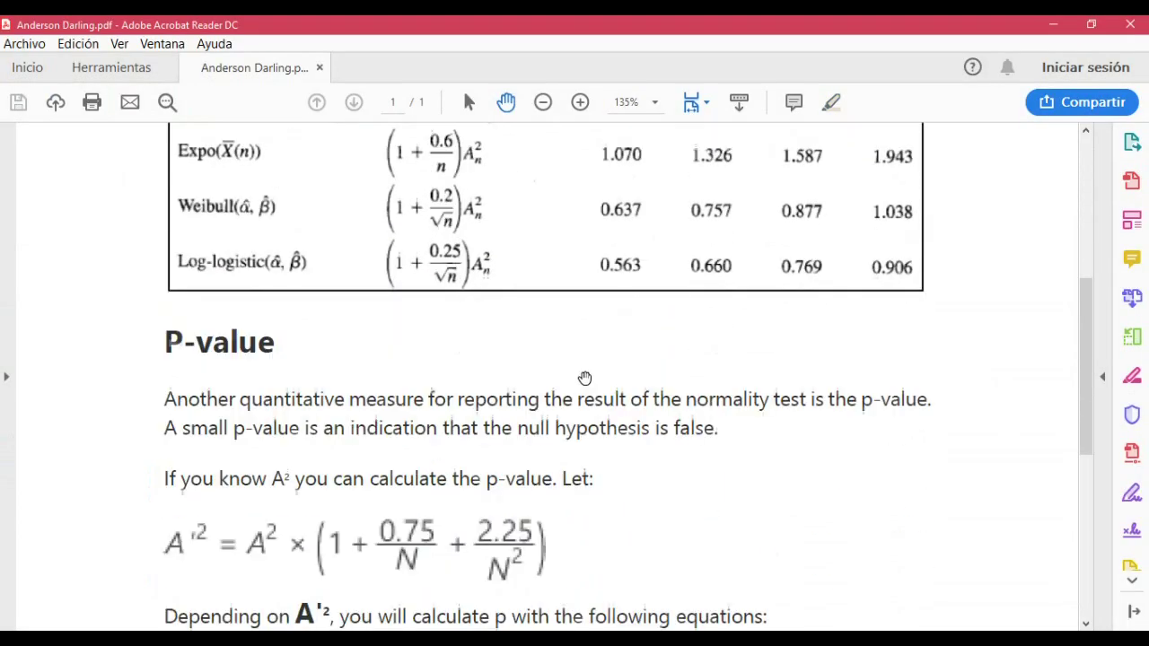
Step: Scroll the PDF to the bulleted p-value equations by A'² range, then return to the workbook
scroll(585, 378, "down", 2)
scroll(585, 368, "down", 2)
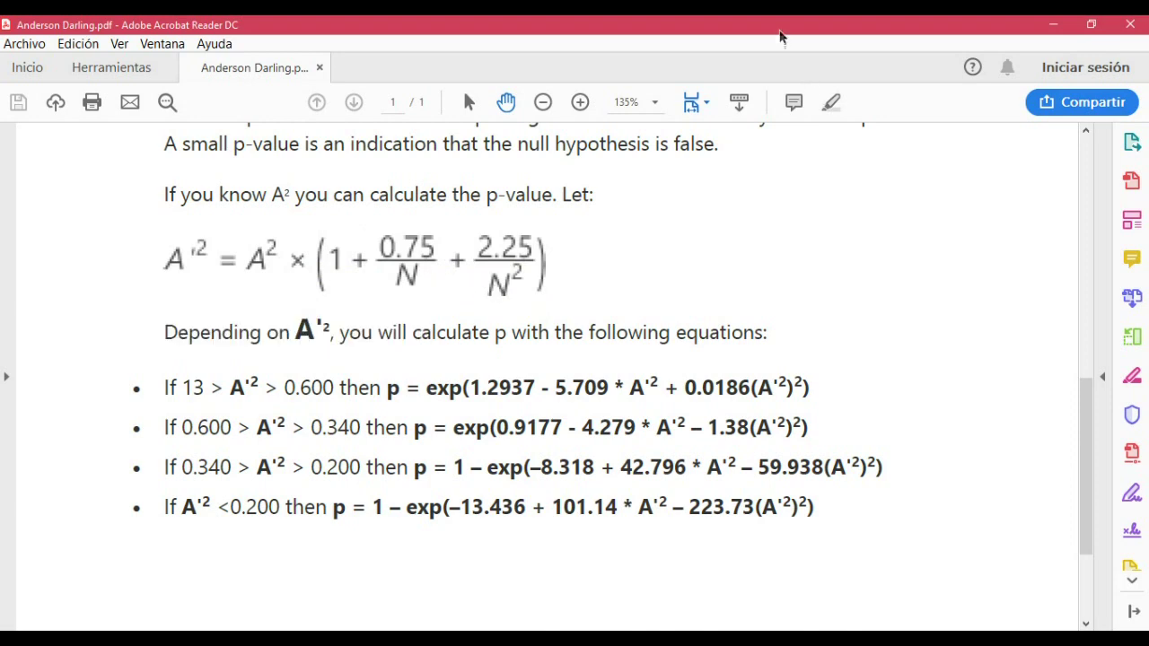
key("alt+Tab")
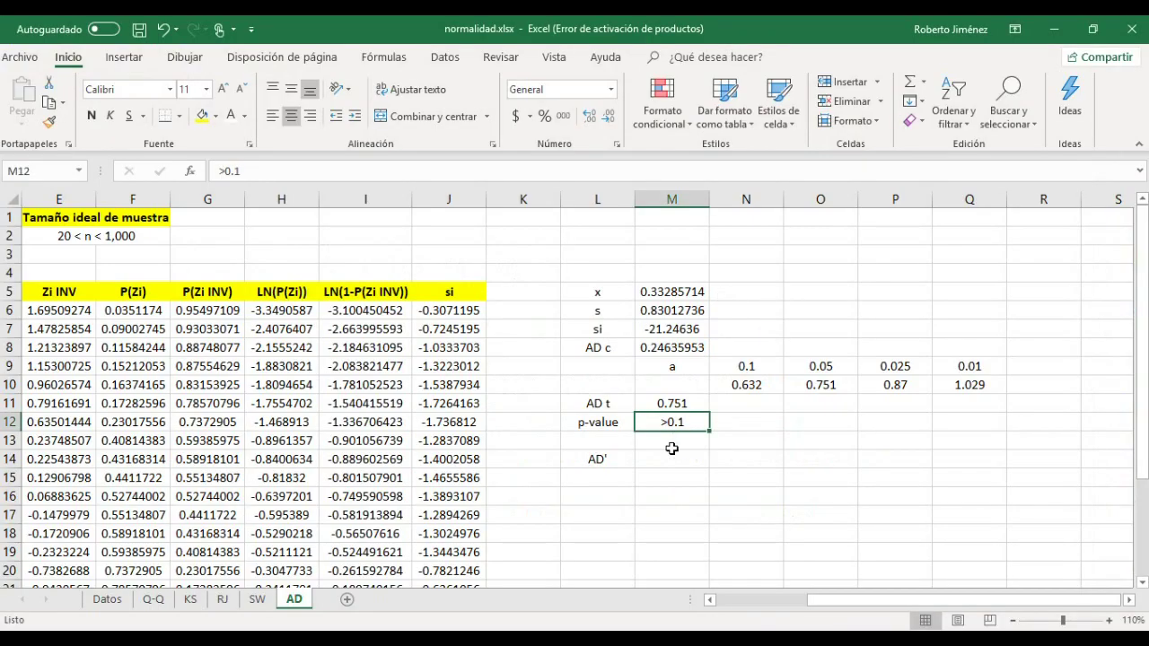
Step: Make M14 black and enter =M8*(1+0.75/21+2.25/(21*21)), giving AD' 0.25641502
left_click(665, 458)
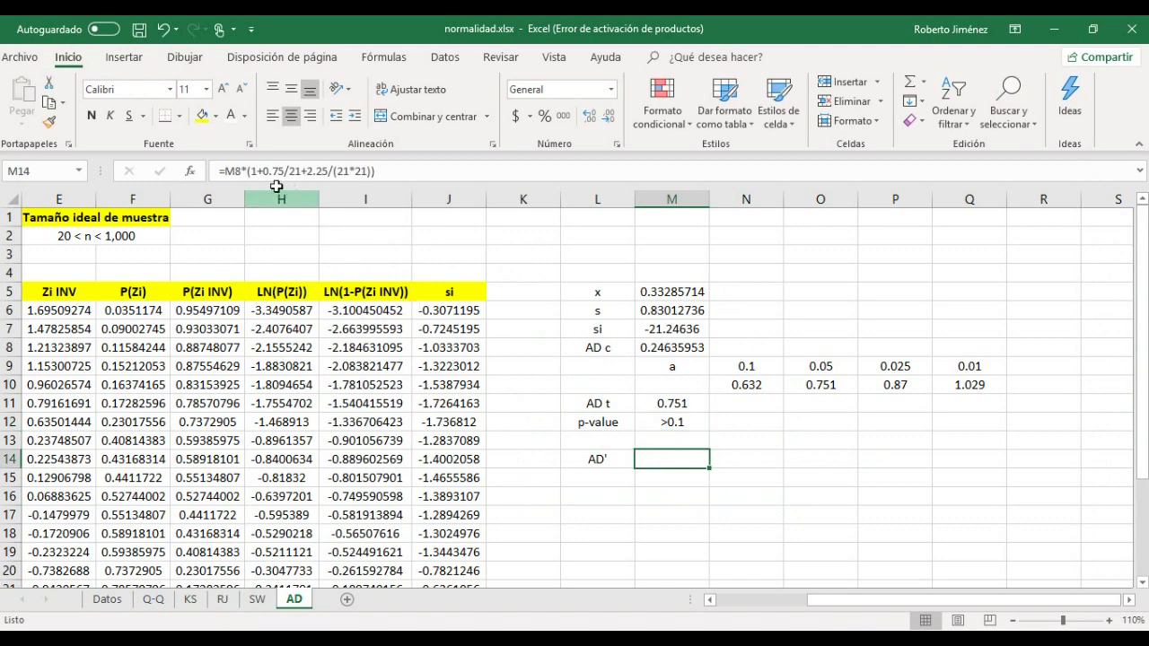
left_click(243, 117)
left_click(232, 141)
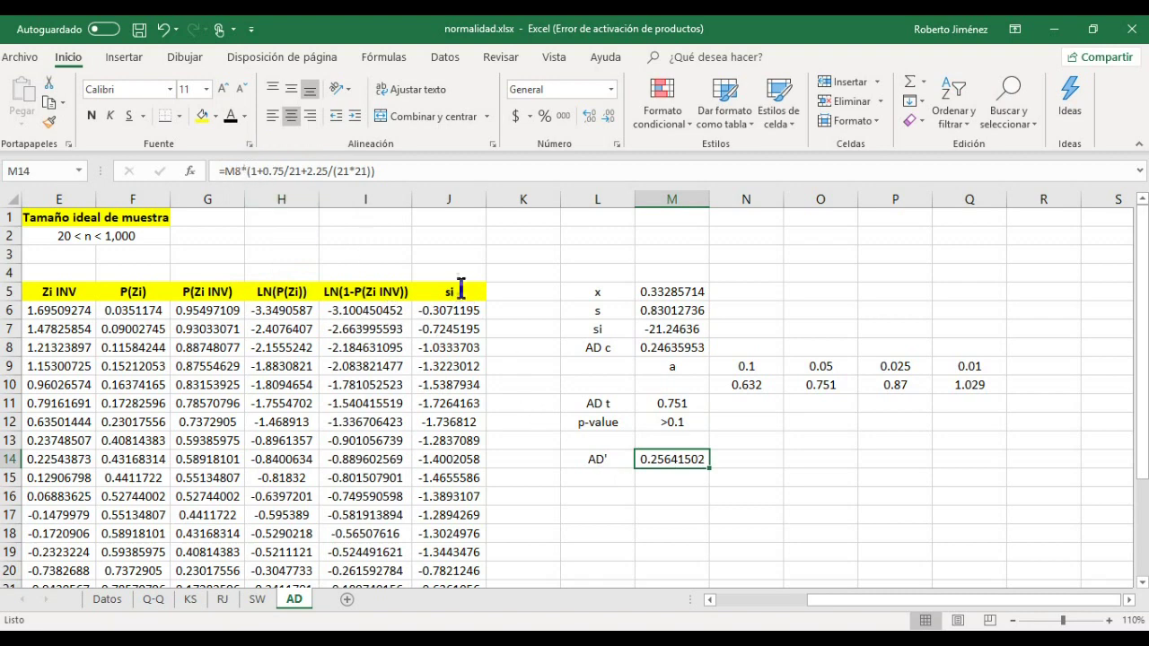
left_click(421, 172)
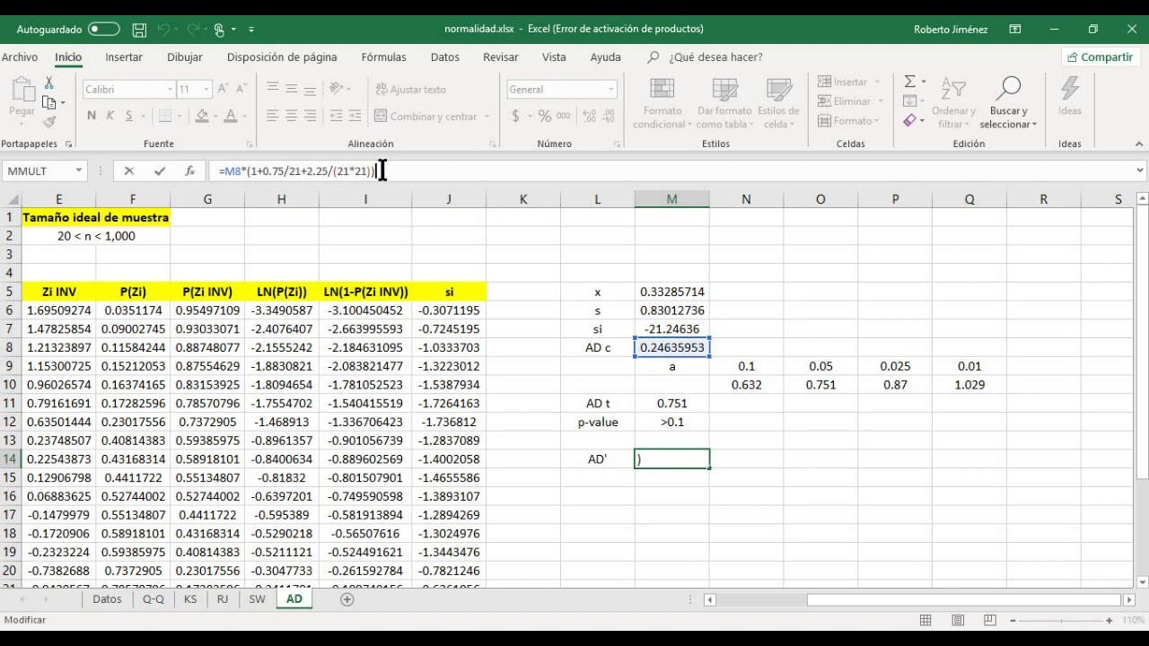
key("alt+Tab")
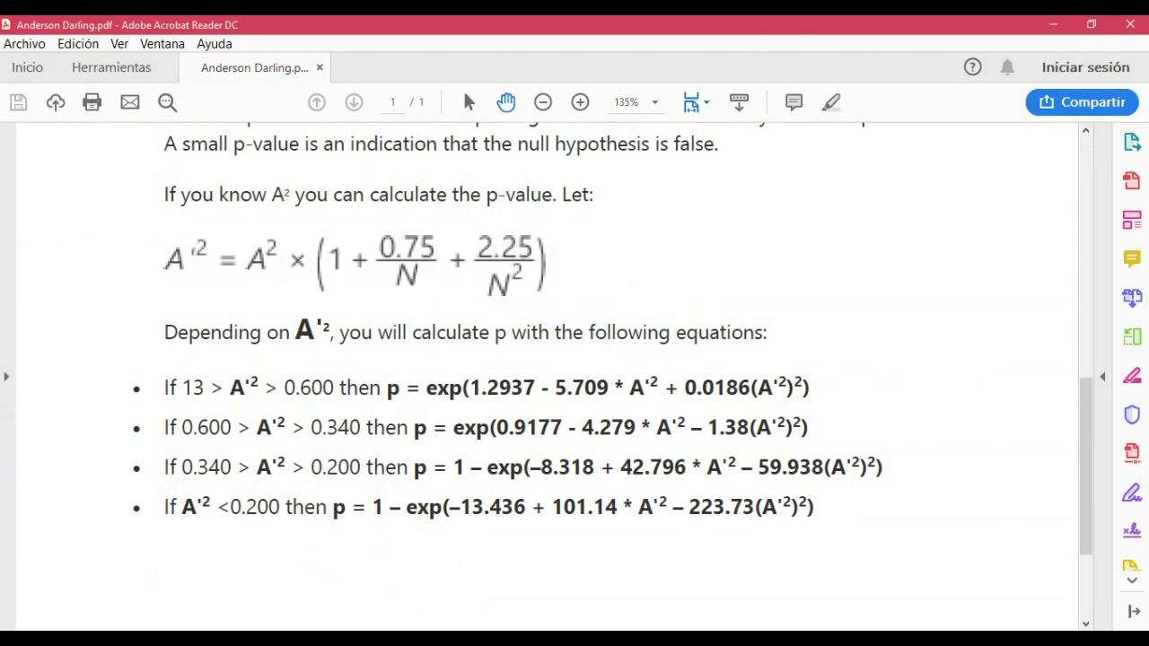
key("alt+Tab")
key("Return")
key("Up")
key("Left")
key("Right")
key("Left")
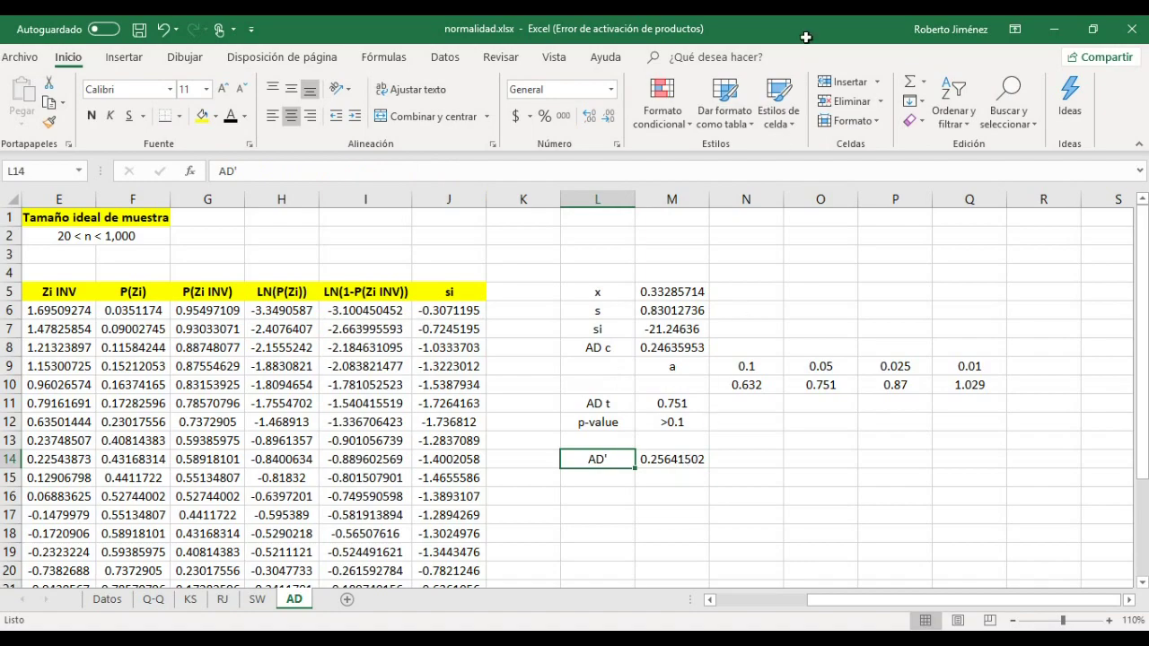
Step: Find the PDF's p formula for 0.340 > A'² > 0.200, then select N12 in Excel
key("alt+Tab")
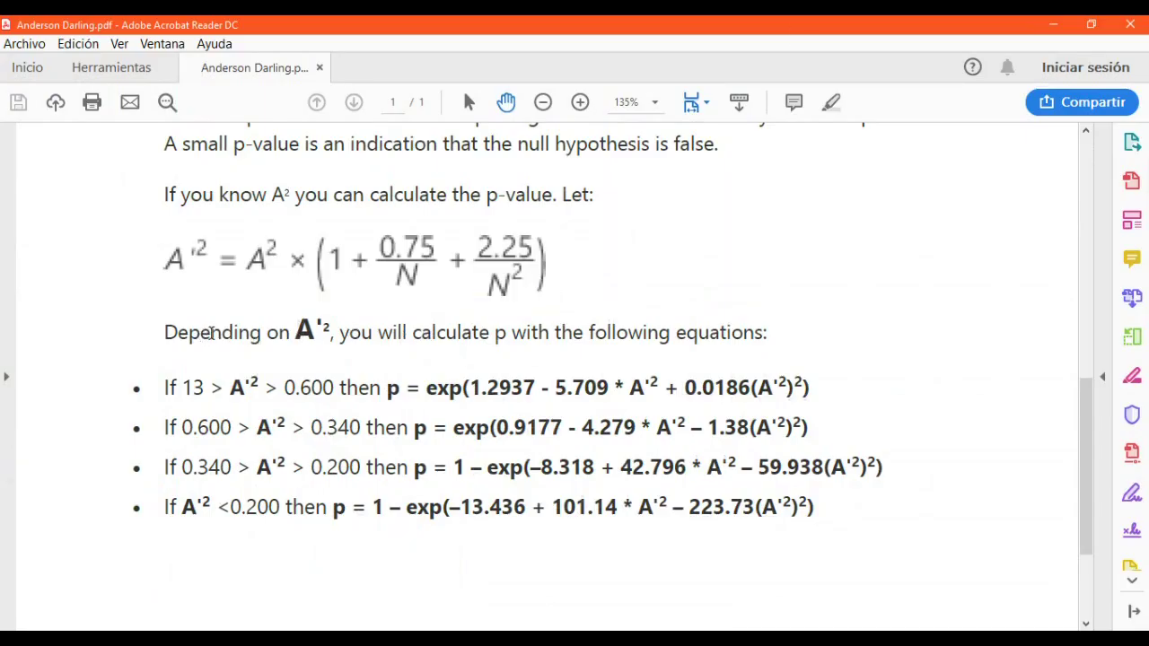
left_click_drag(206, 333, 595, 332)
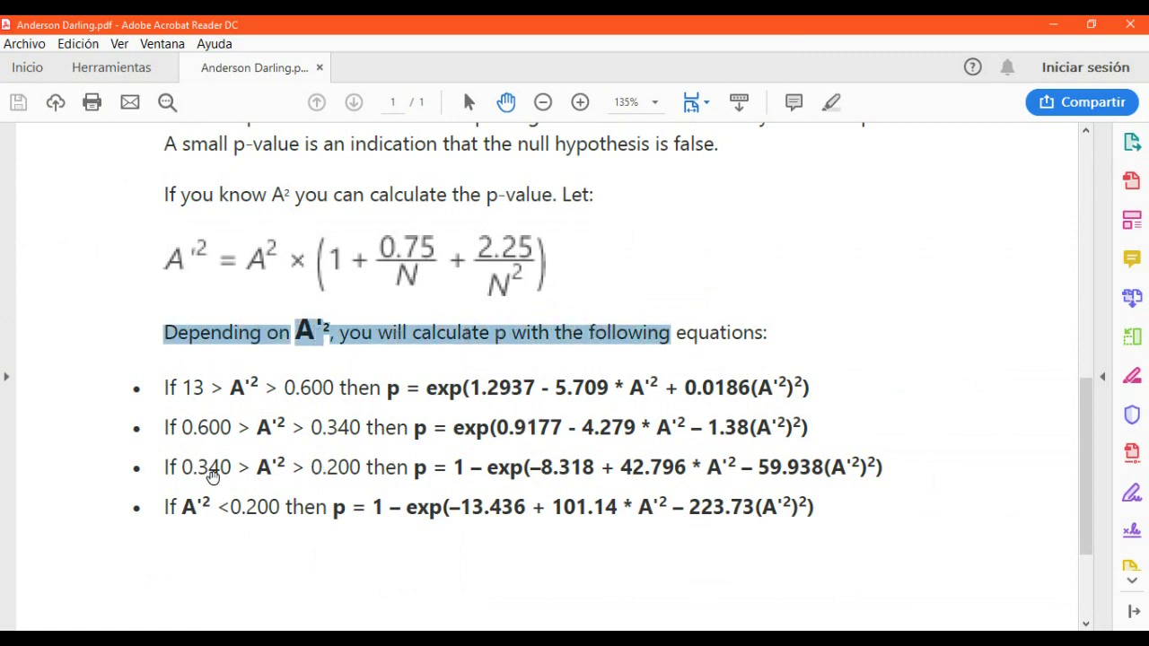
left_click_drag(198, 466, 332, 468)
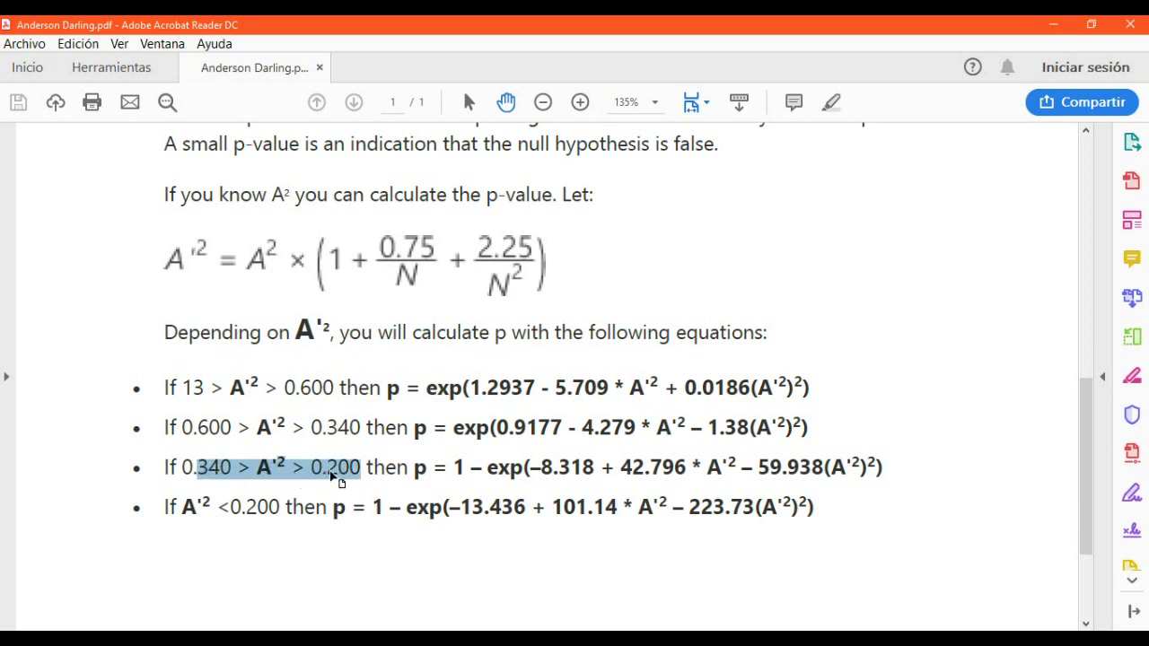
key("alt+Tab")
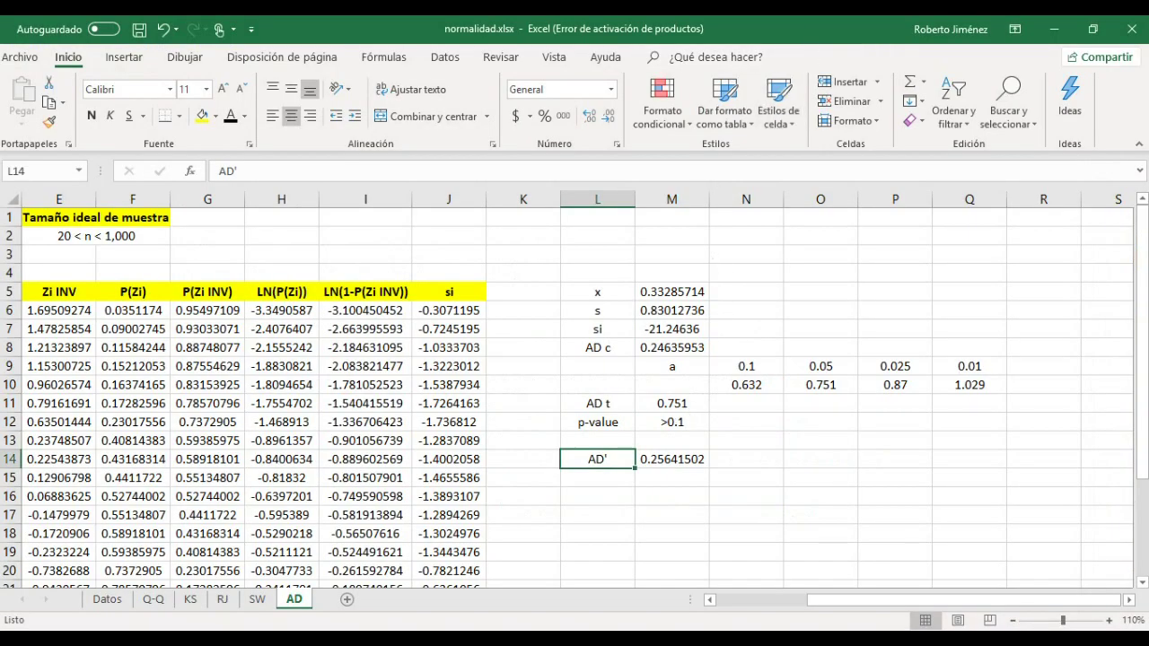
key("alt+Tab")
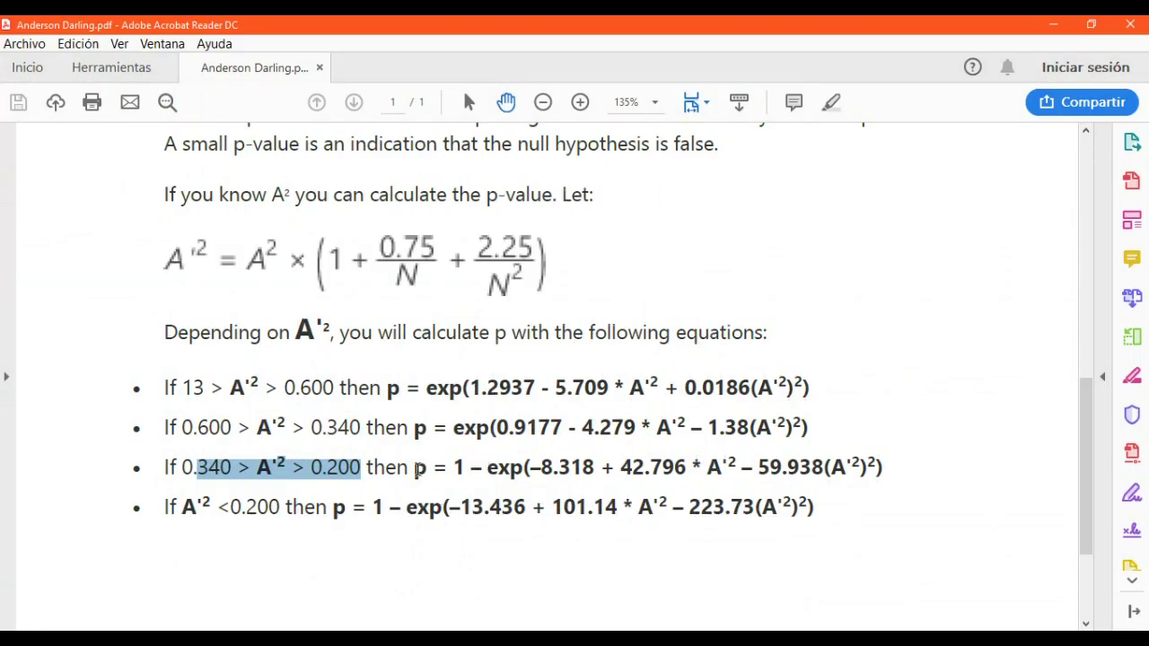
left_click_drag(418, 469, 756, 460)
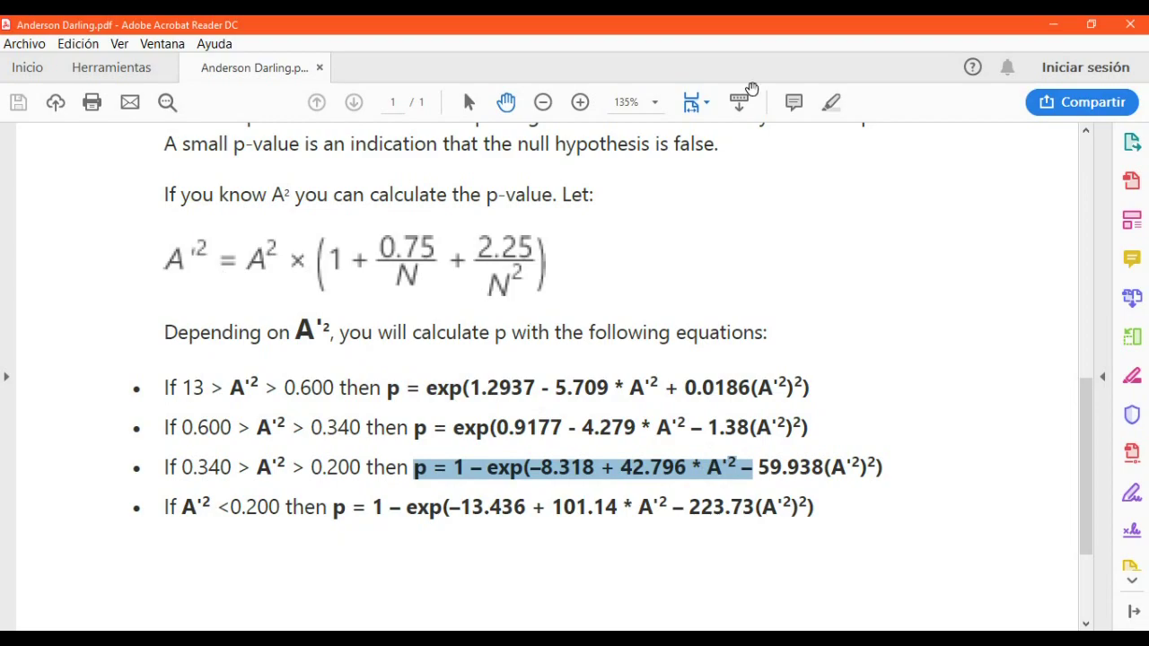
key("alt+Tab")
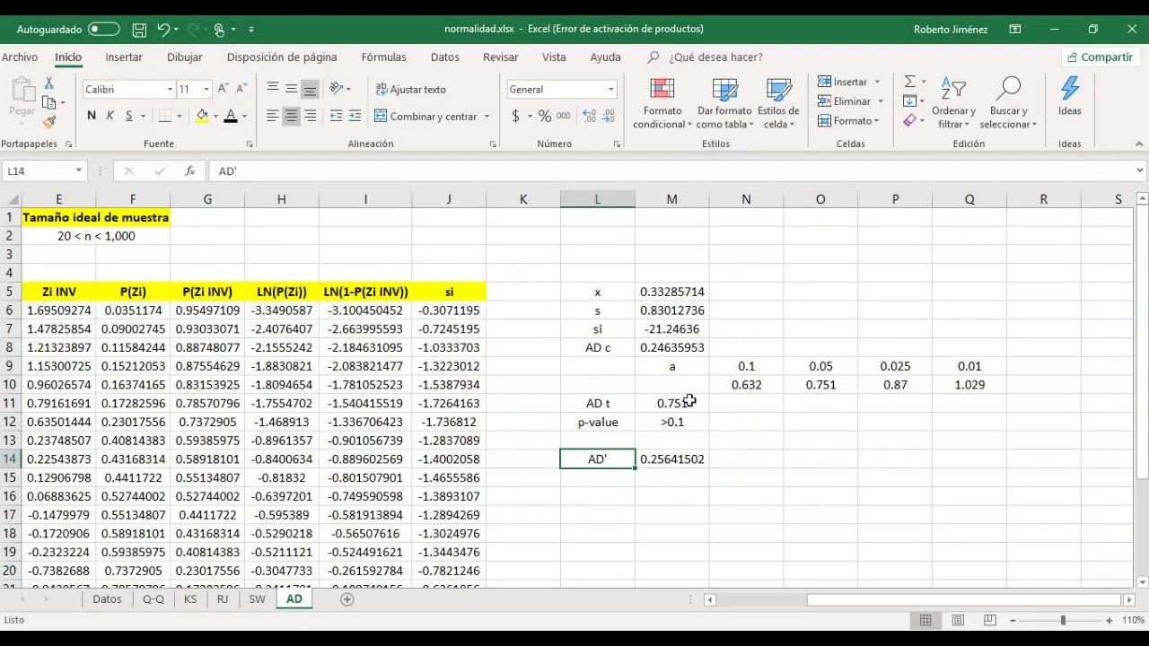
key("alt+Tab")
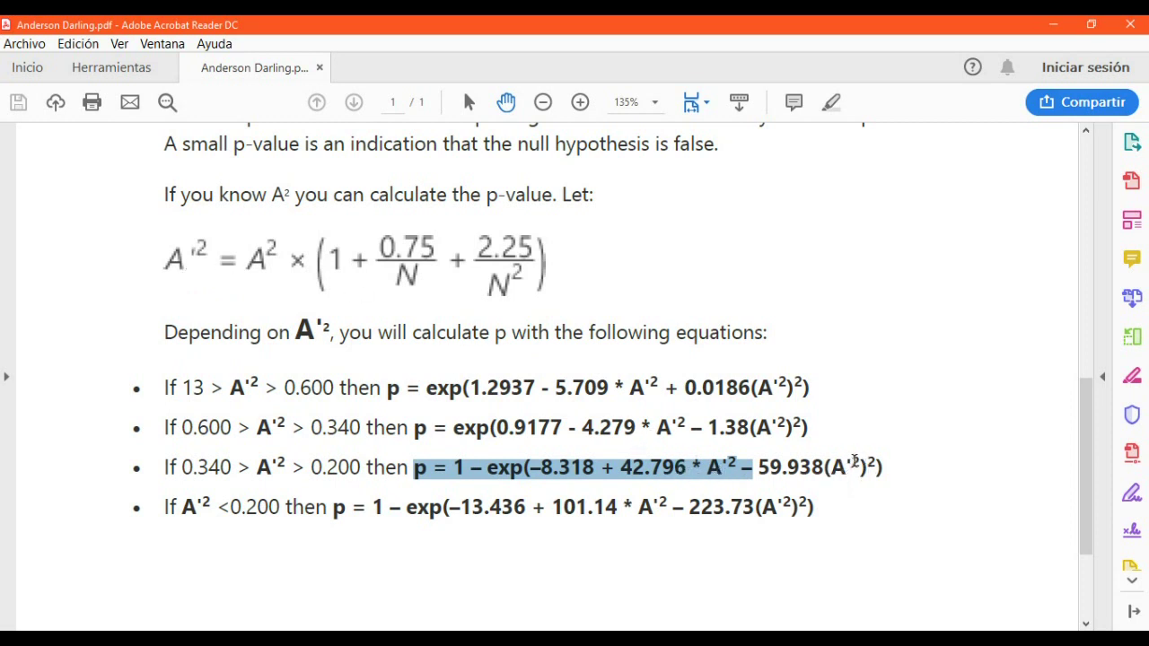
left_click(742, 481)
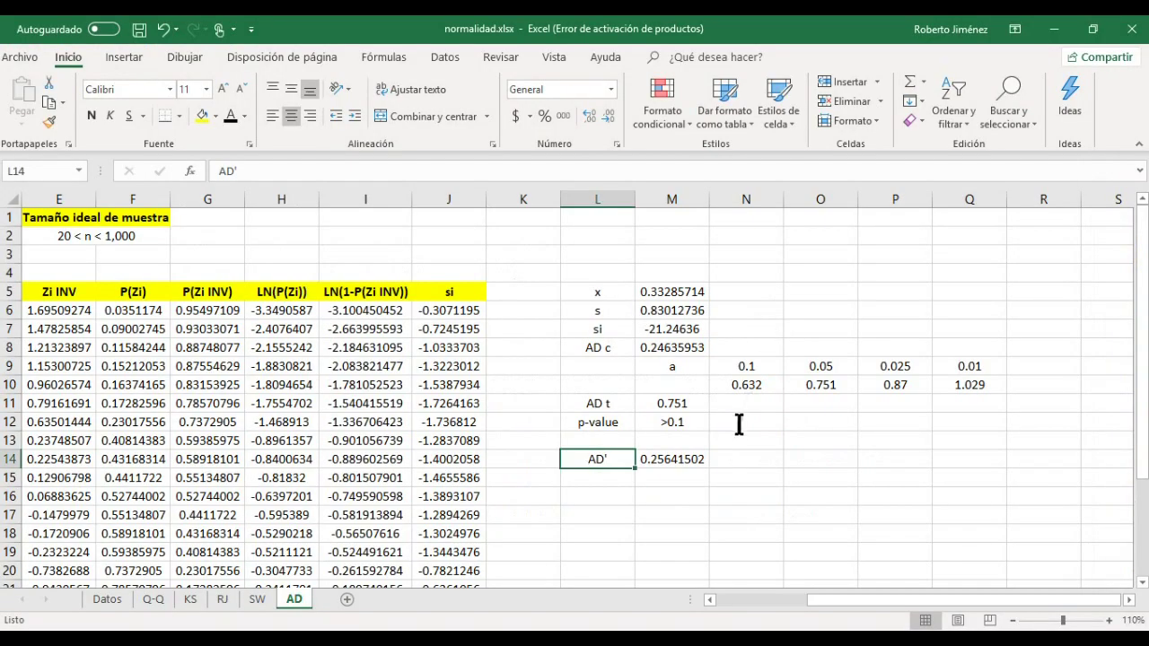
left_click(744, 422)
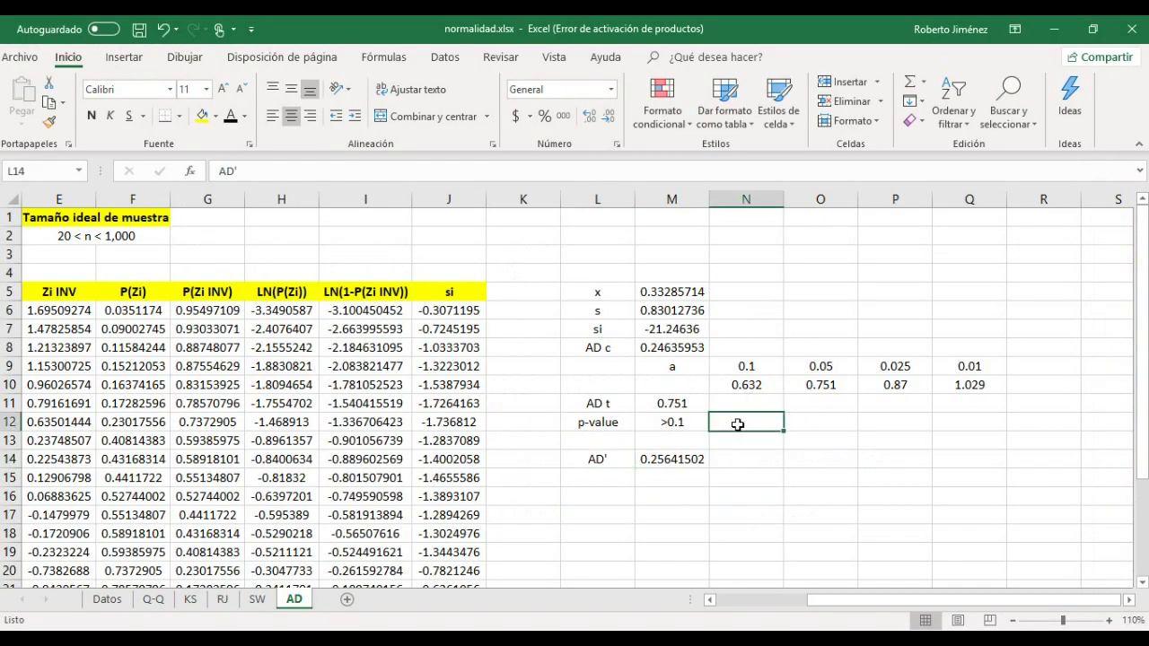
Step: Make N12 black and enter =1-EXP(-8.318+42.796*M14-59.938*(M14*M14)), returning 0.72343409
left_click(228, 123)
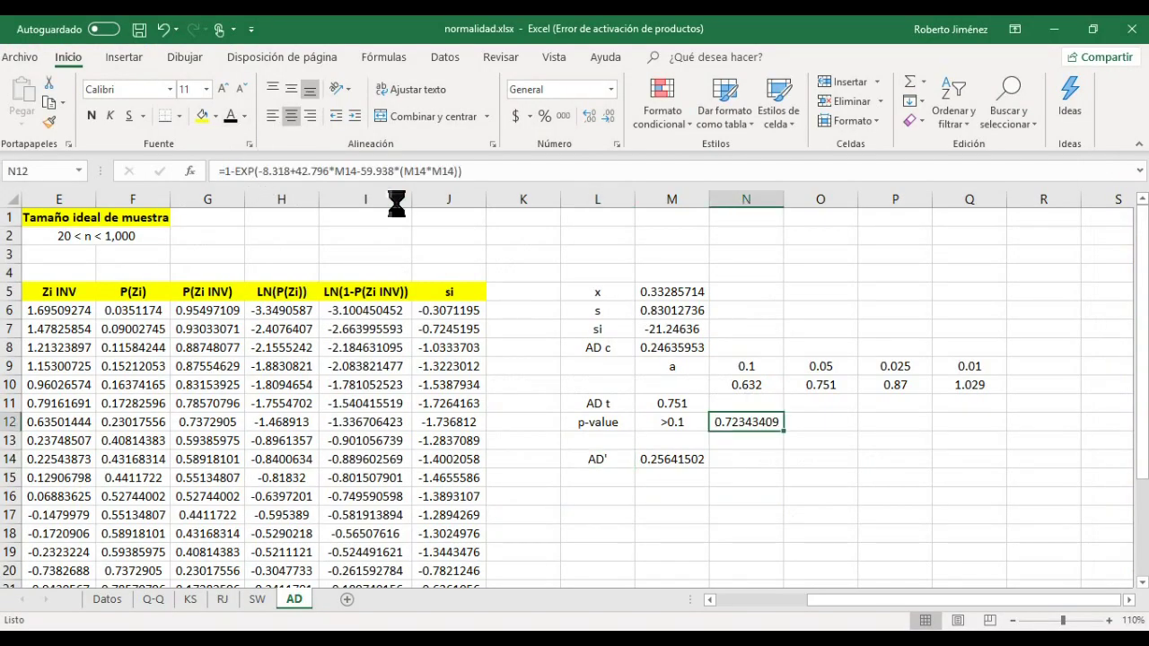
left_click(465, 170)
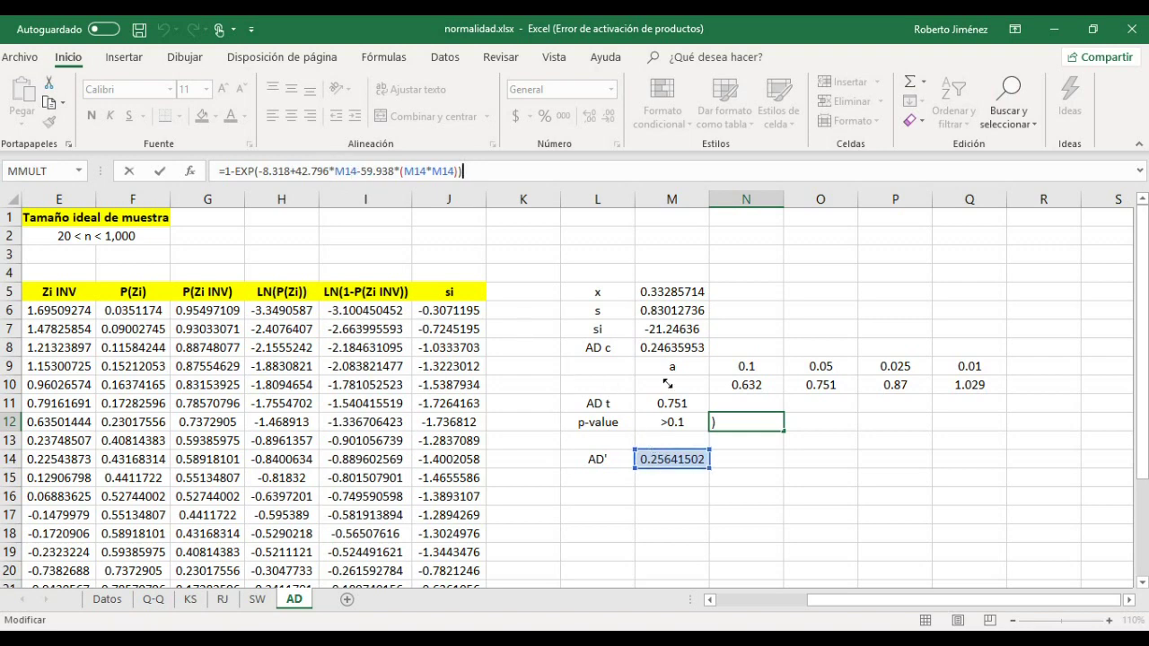
key("alt+Tab")
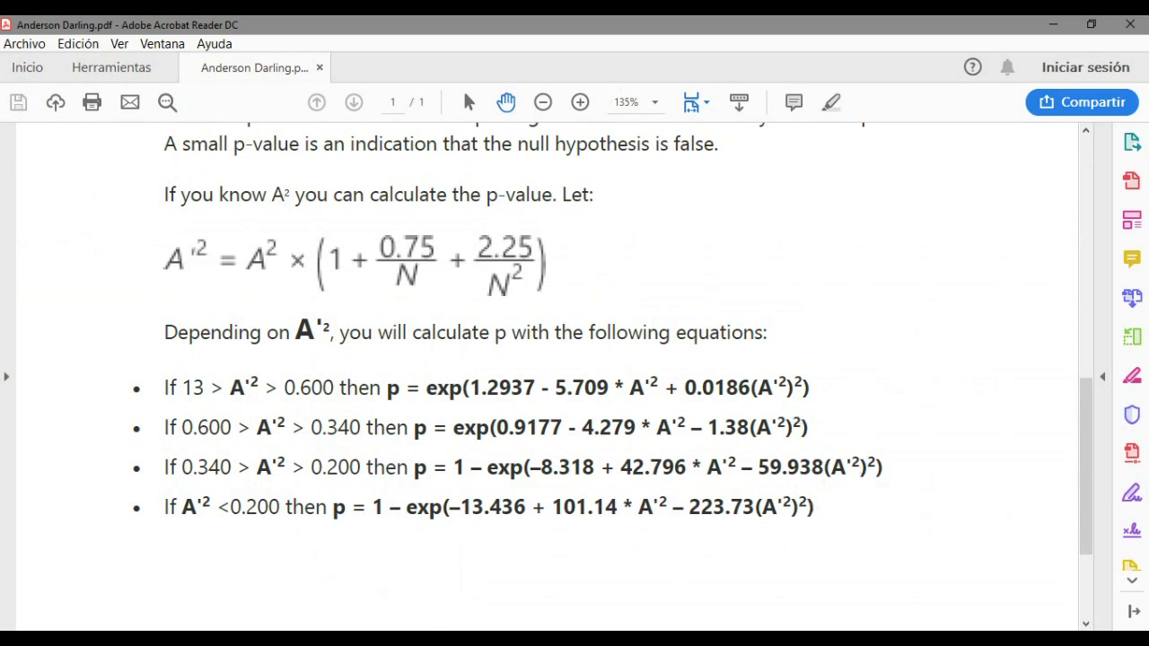
key("alt+Tab")
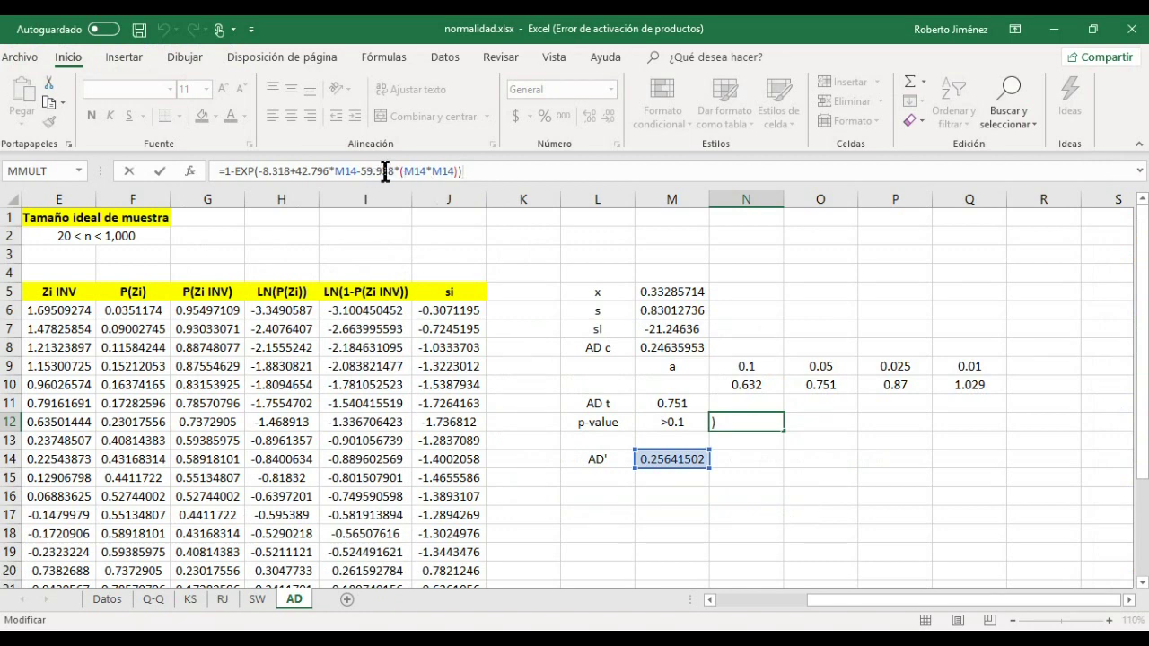
key("Return")
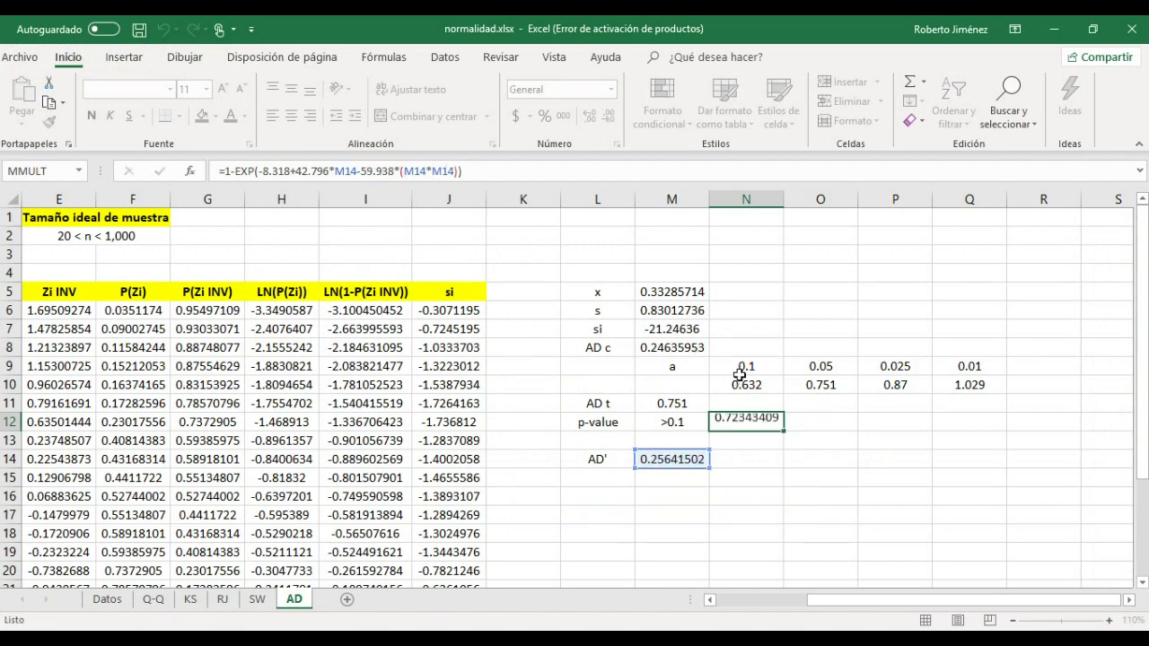
Step: Compare the >0.1 entry with the computed p-value 0.72343409, then return to the sheet's start
key("Up")
key("Left")
key("Right")
key("Left")
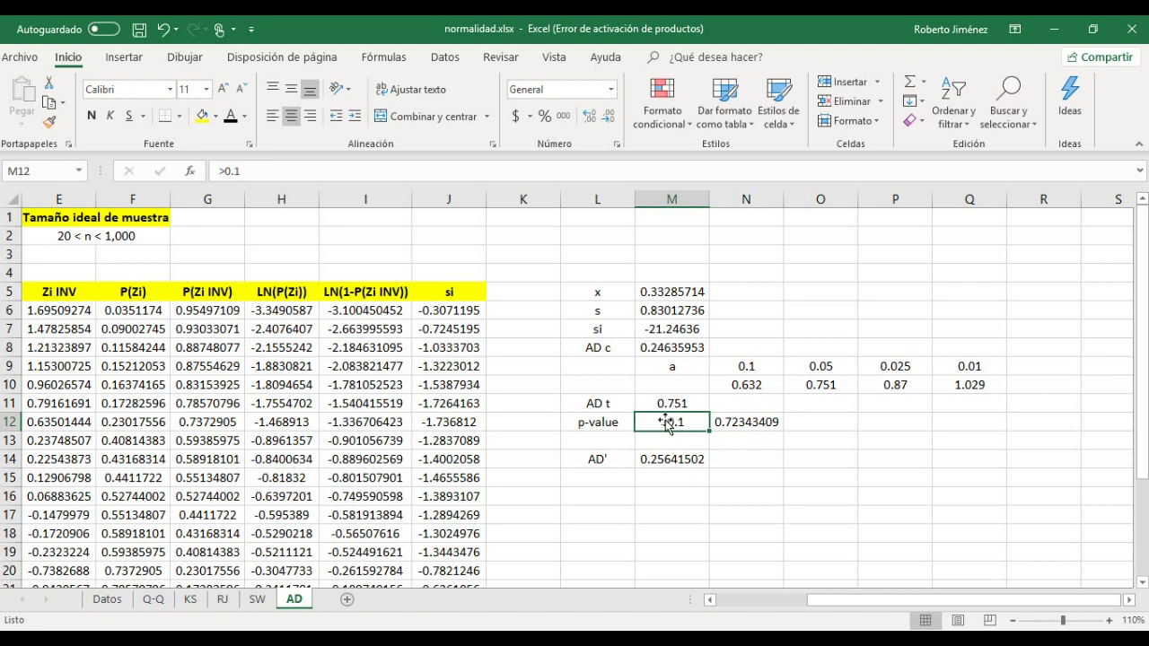
left_click(593, 426)
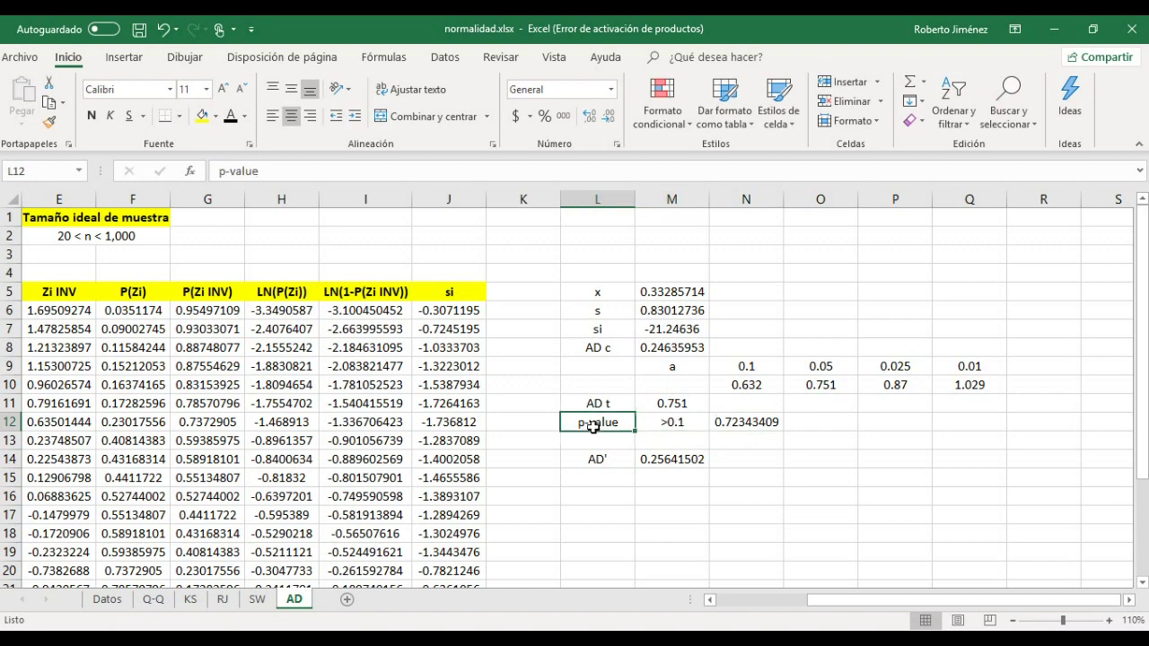
left_click(680, 422)
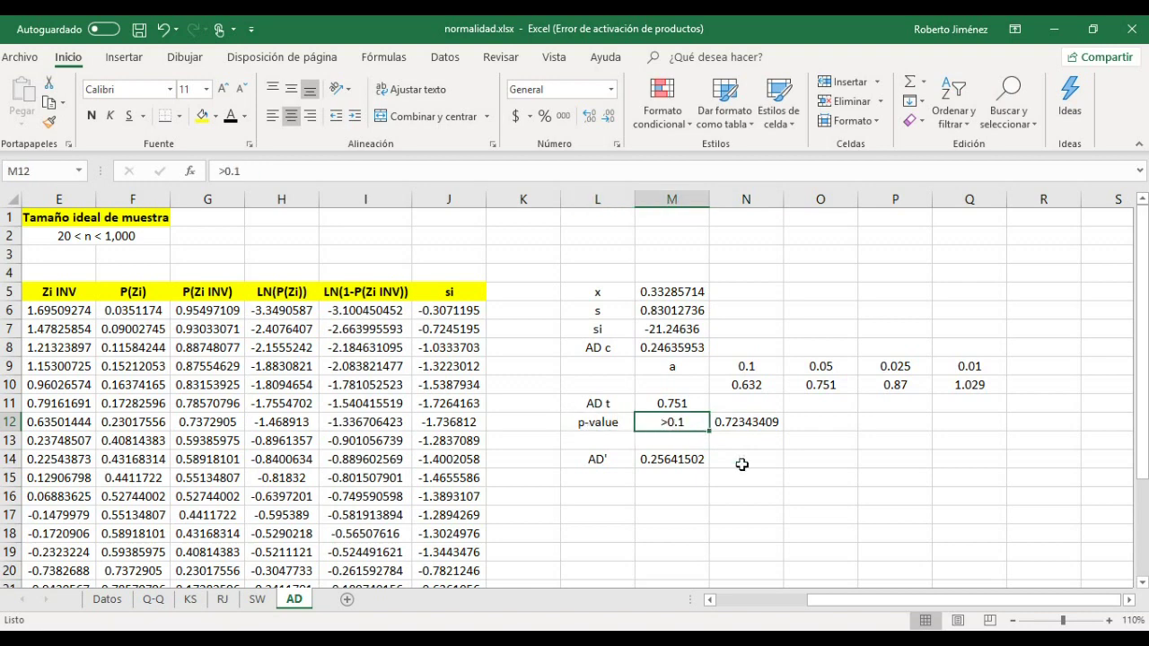
key("Right")
key("Left")
key("Left")
key("Left")
key("Right")
key("Right")
key("Right")
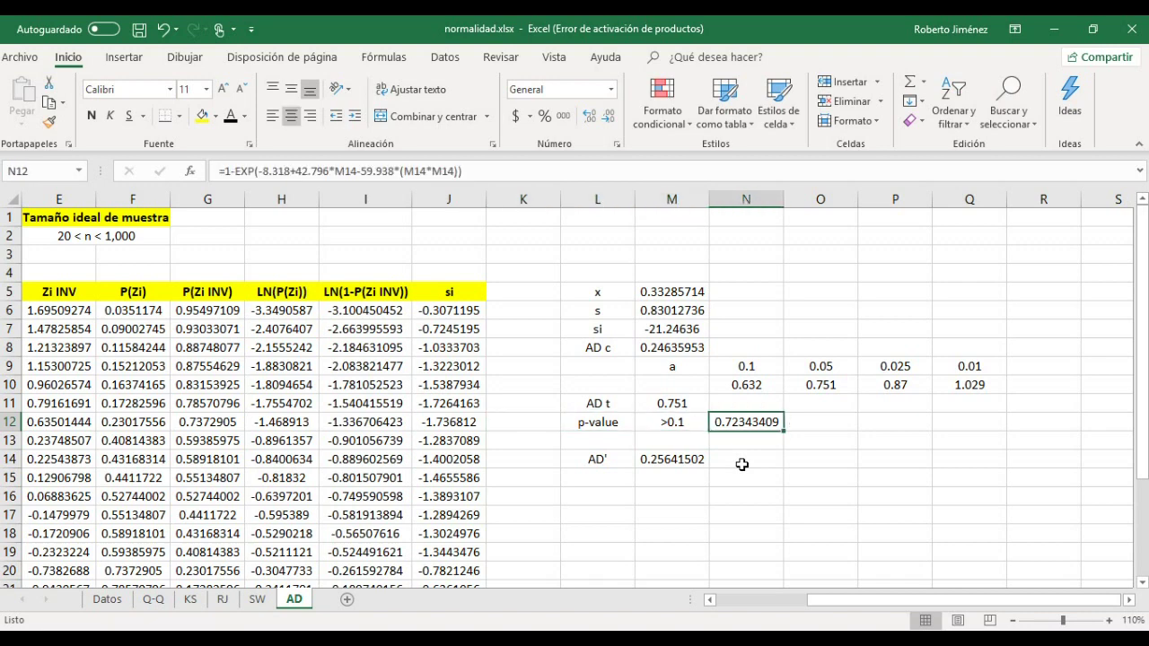
key("Left")
key("Left")
key("Left")
key("Home")
key("Up")
key("Up")
key("Up")
key("Up")
key("Up")
key("Up")
key("Up")
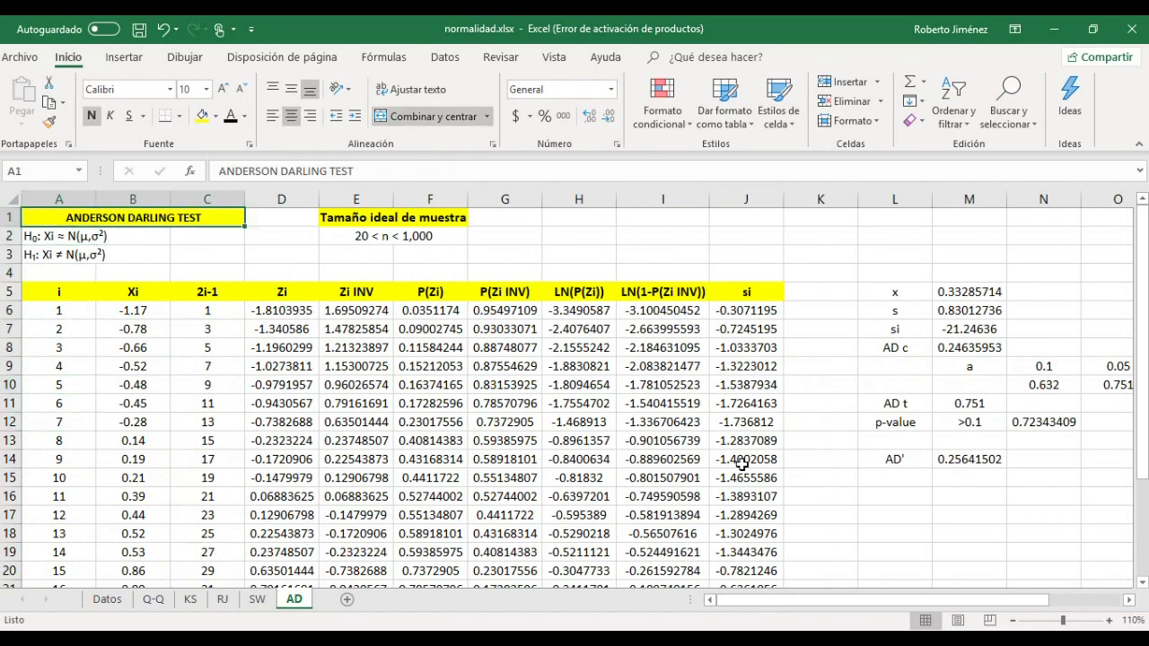